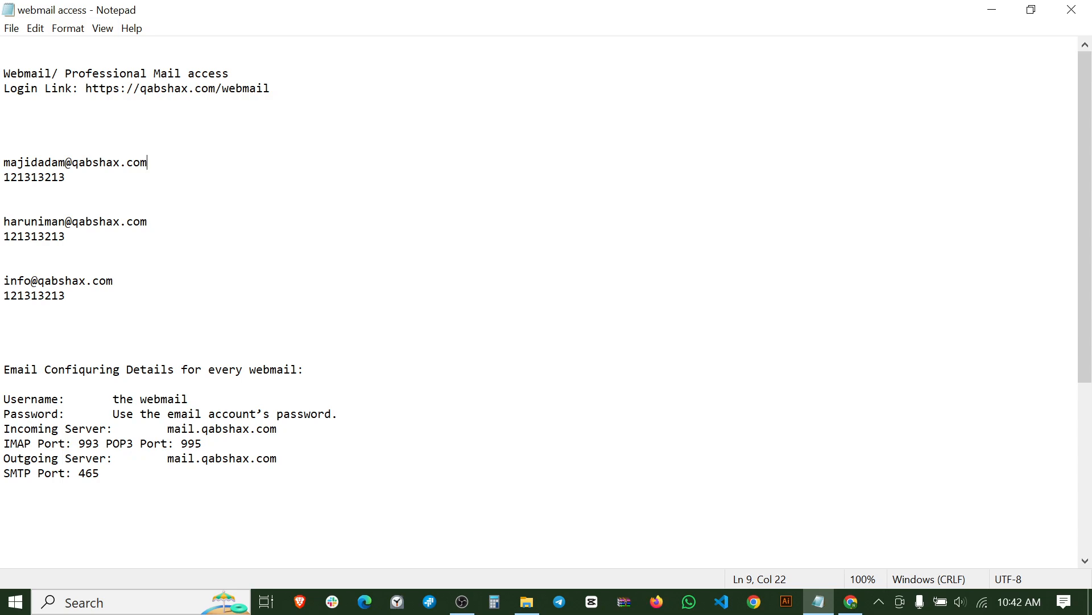
right_click(99, 163)
click(405, 155)
key(Down)
key(shift+Home)
double_click(34, 237)
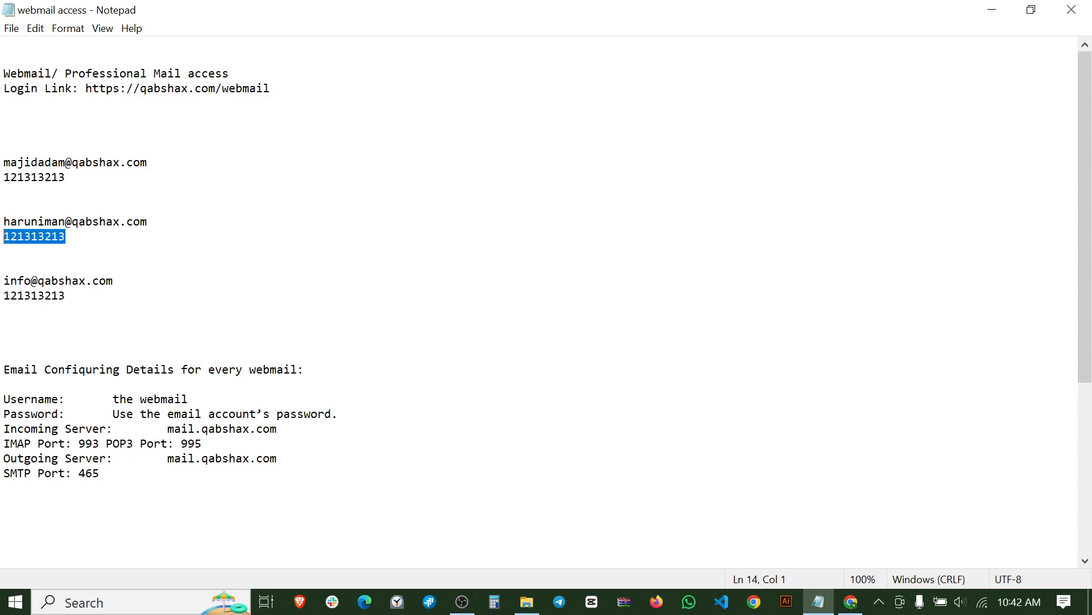
drag(66, 295, 3, 295)
click(66, 237)
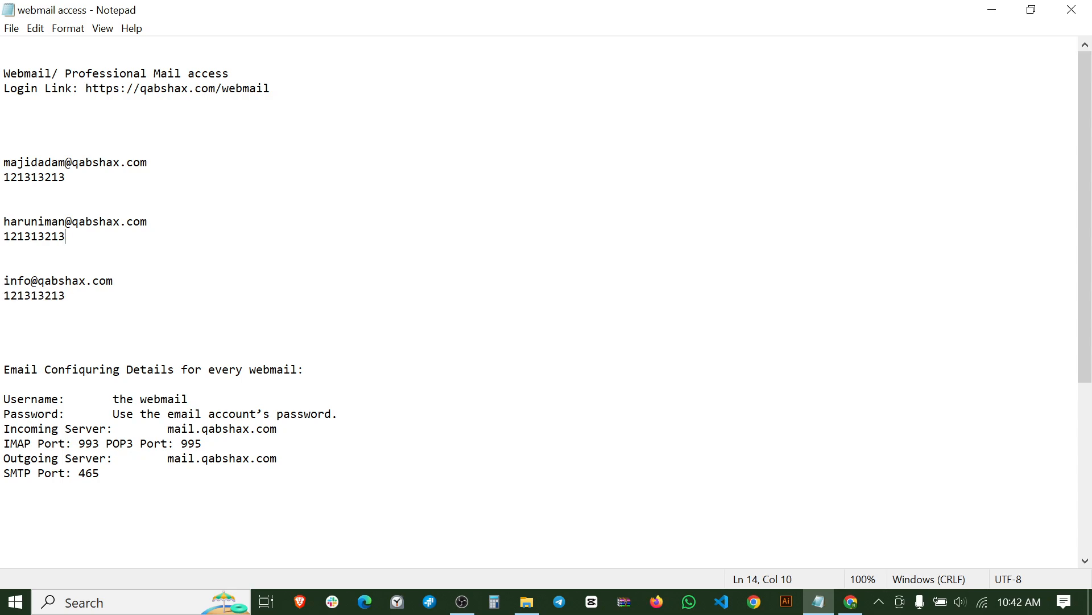
key(shift+Home)
drag(66, 177, 3, 177)
click(67, 177)
drag(270, 88, 85, 88)
key(ctrl+c)
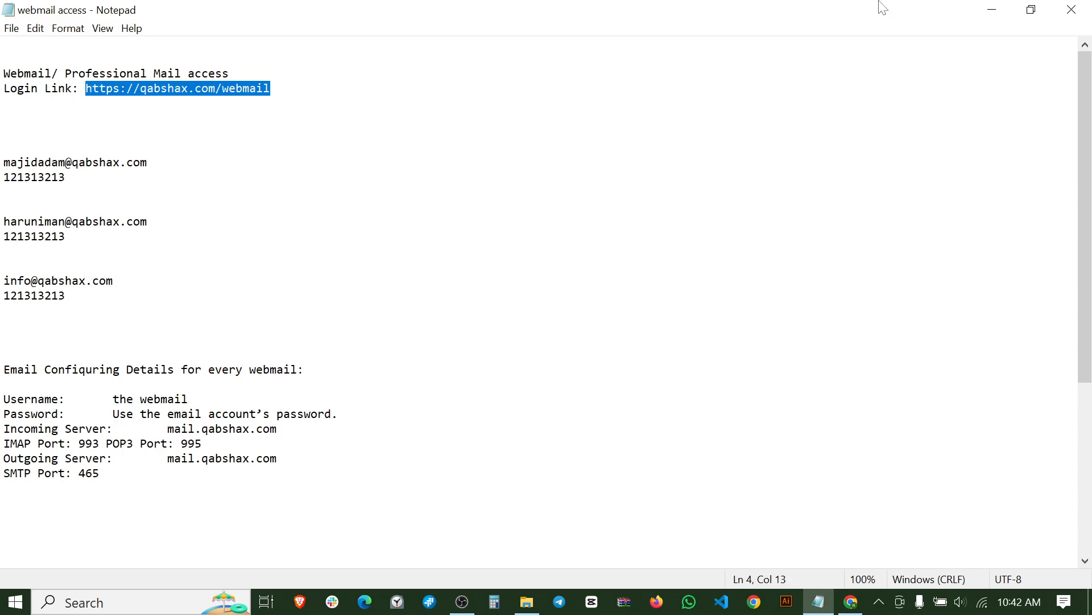
click(992, 10)
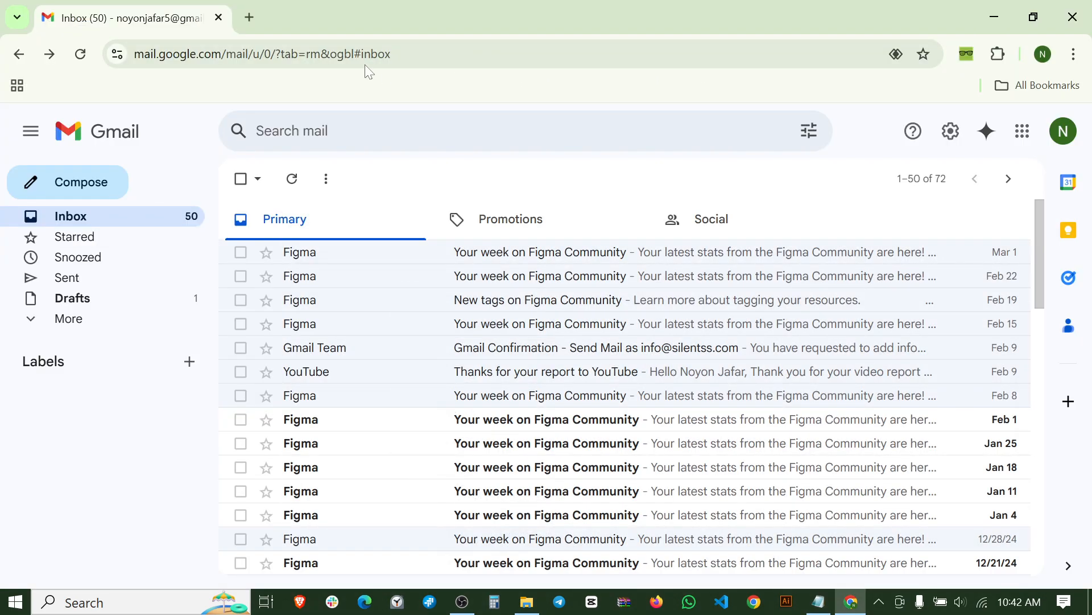
click(249, 17)
key(ctrl+v)
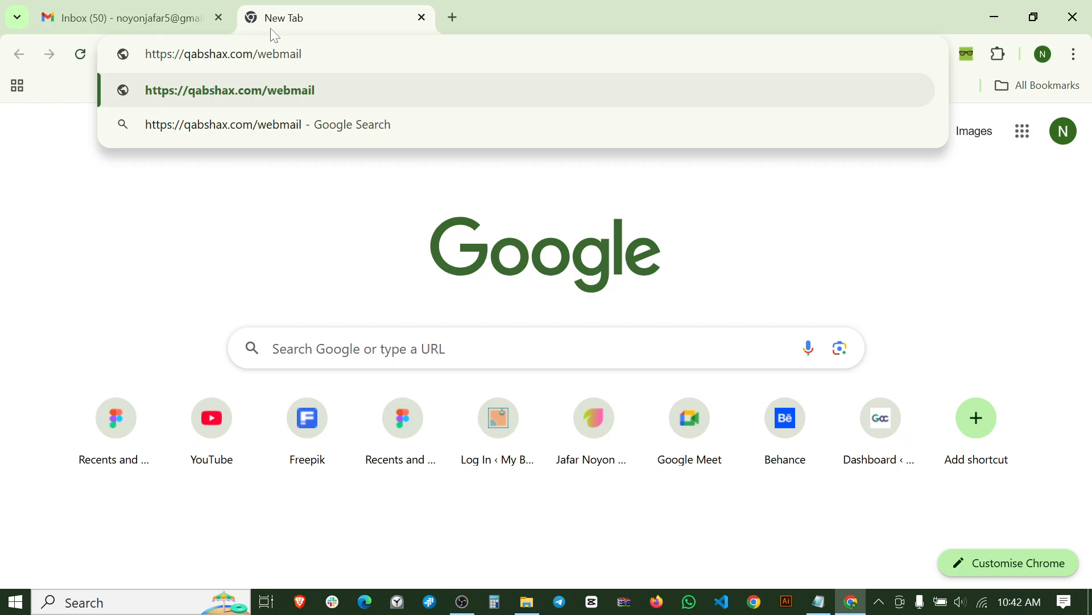
key(Return)
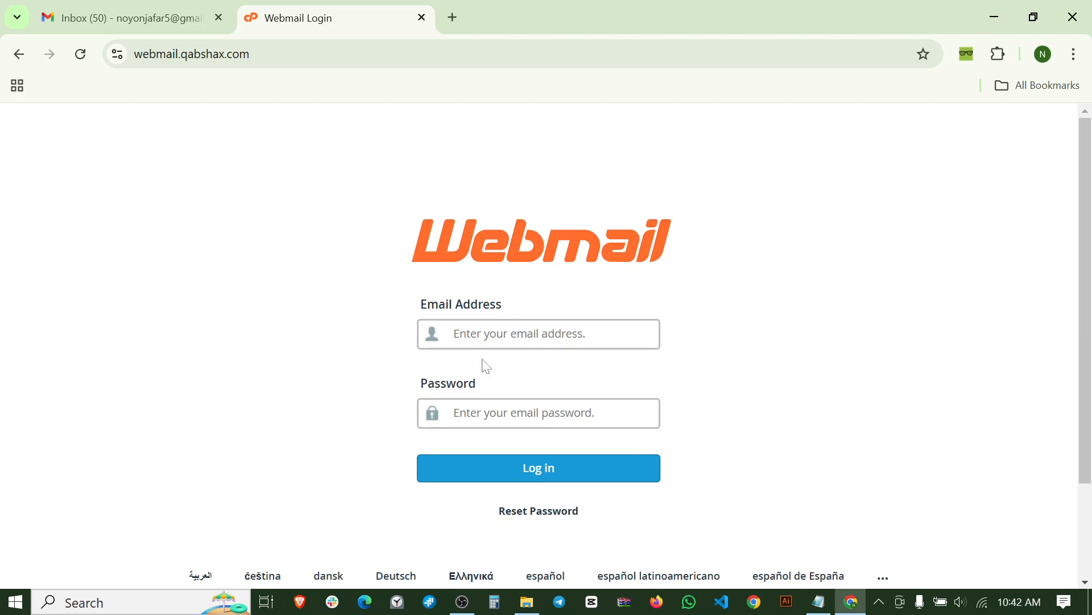
click(821, 604)
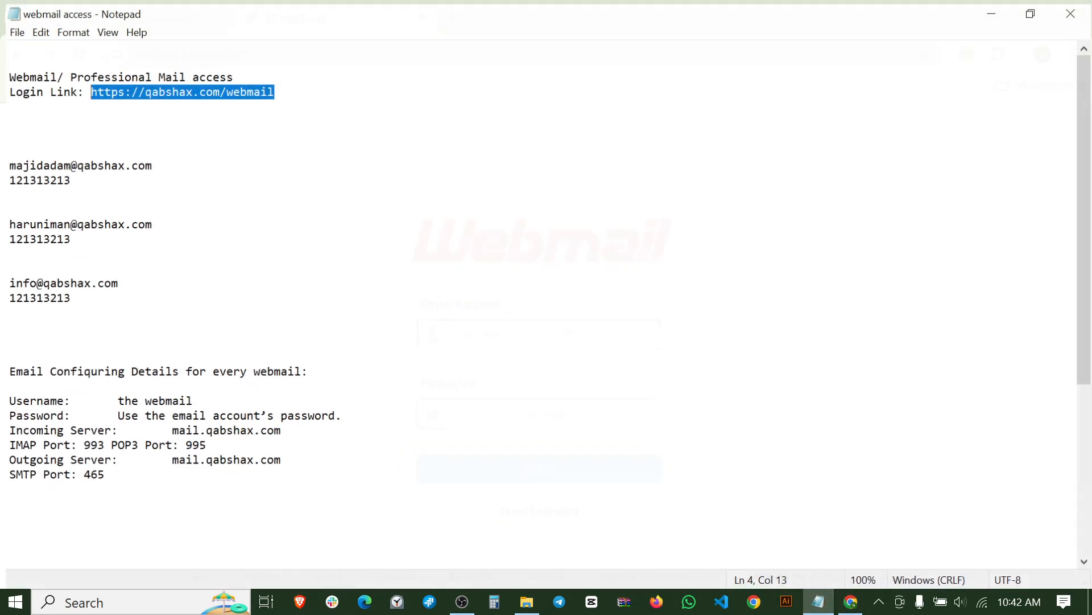
click(4, 148)
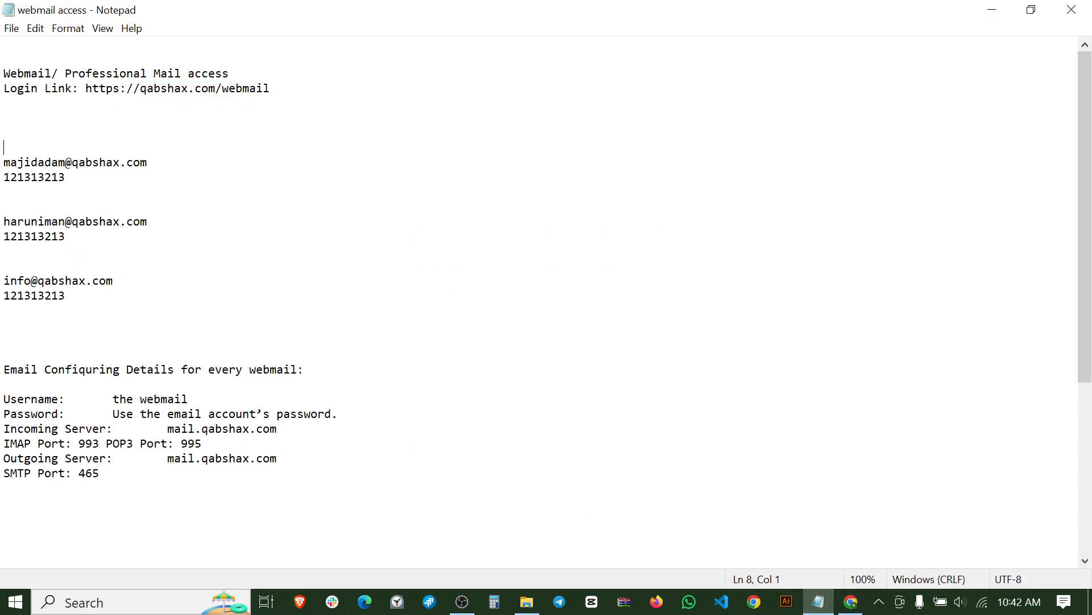
drag(113, 280, 4, 280)
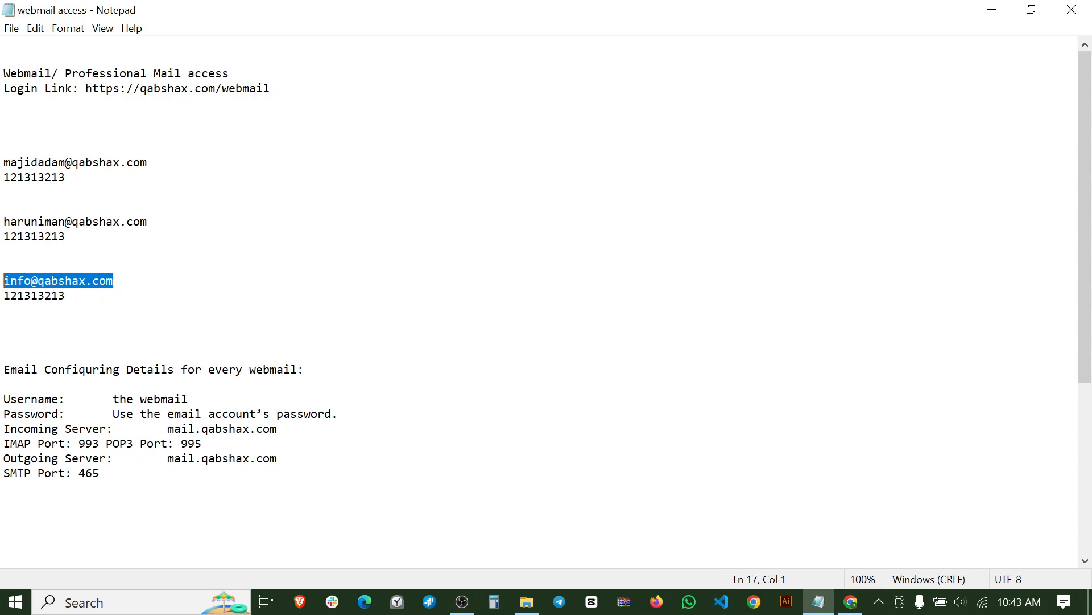
click(4, 192)
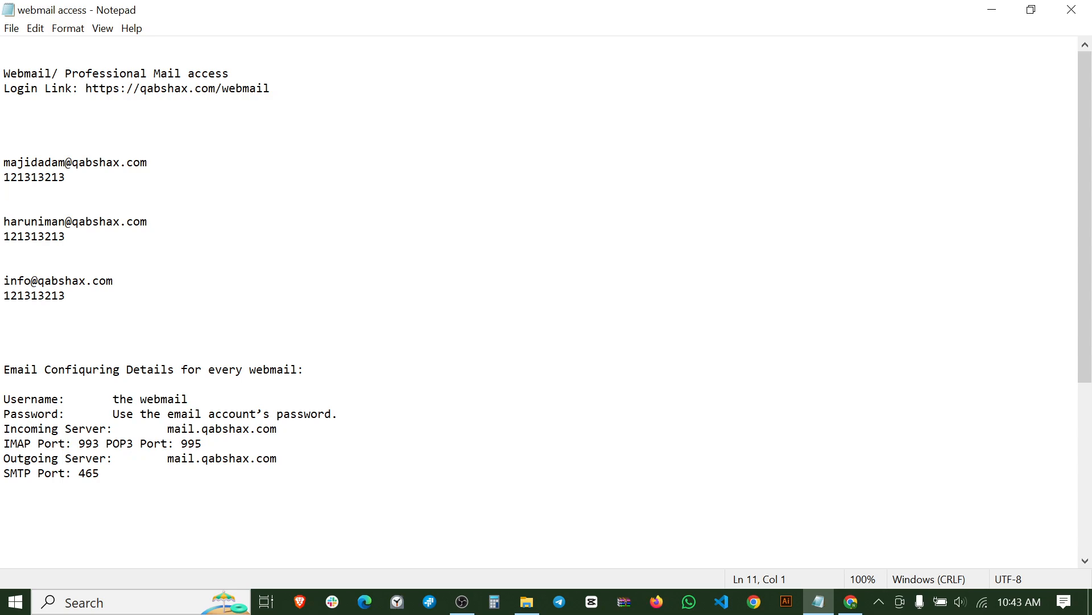
drag(113, 281, 4, 280)
key(ctrl+c)
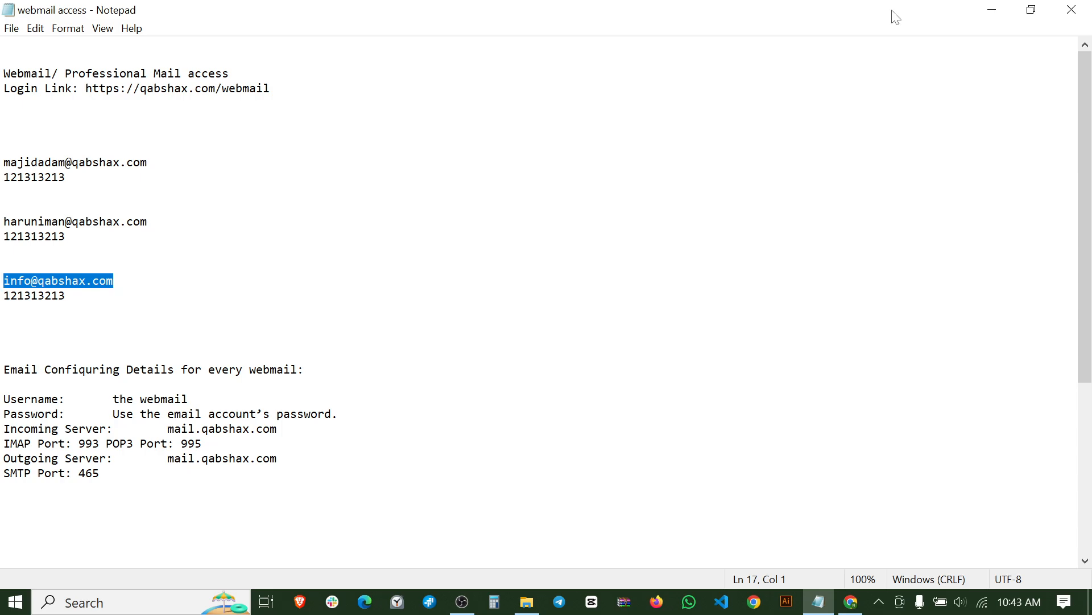
click(992, 9)
click(565, 328)
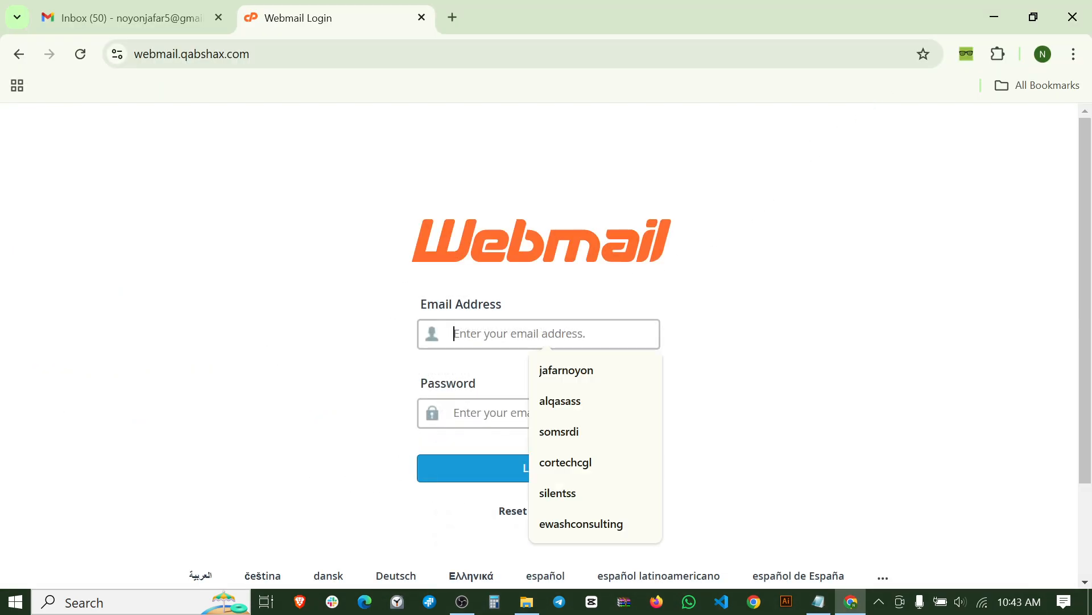
key(ctrl+v)
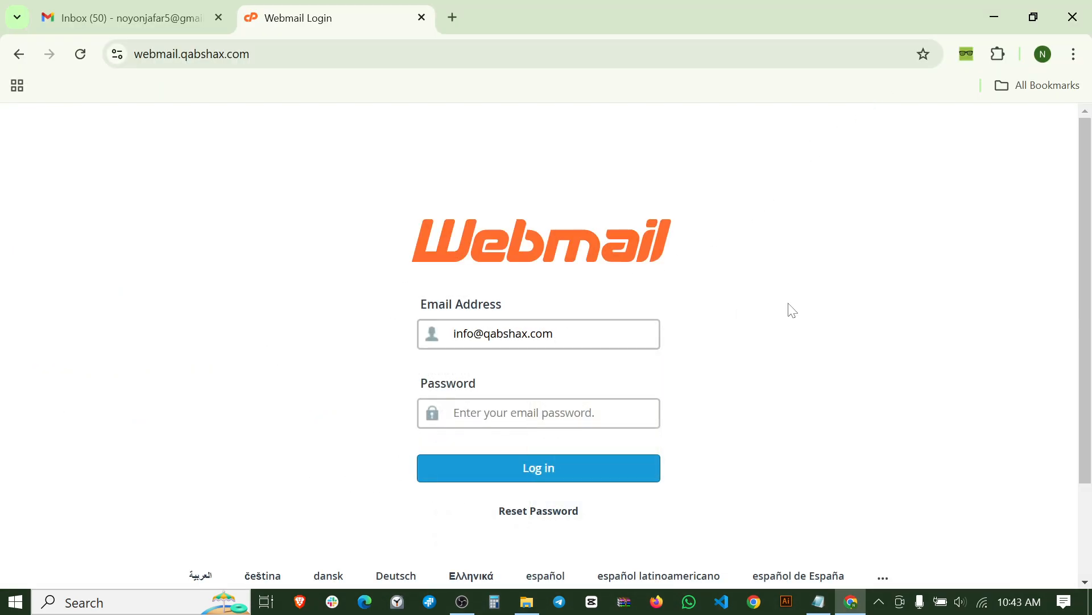
Step: Paste the info account's password from the notes and sign in to webmail
click(995, 16)
click(820, 602)
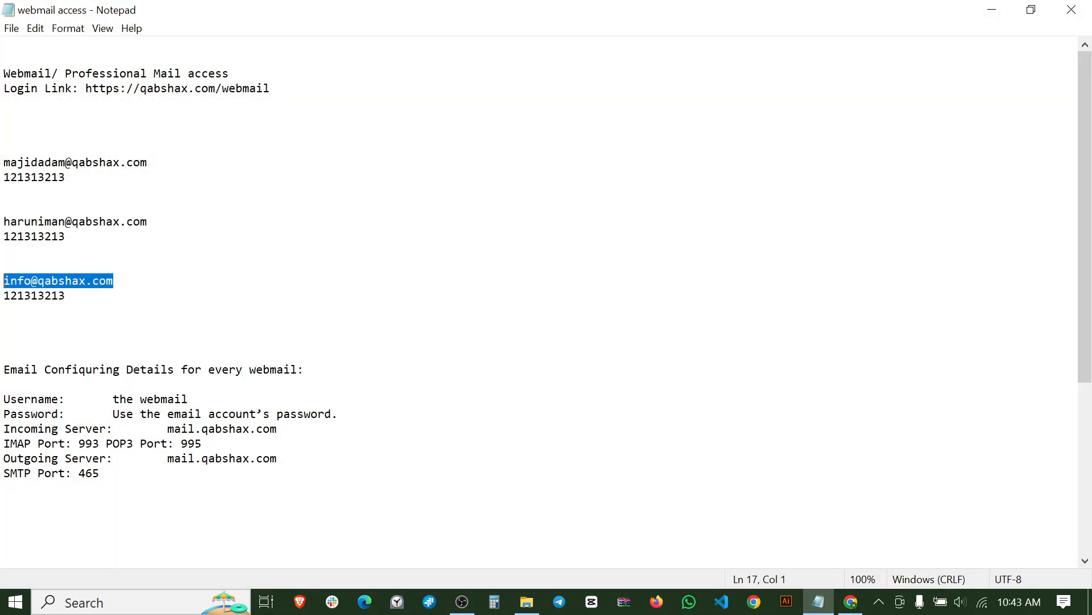
click(4, 311)
drag(59, 295, 4, 310)
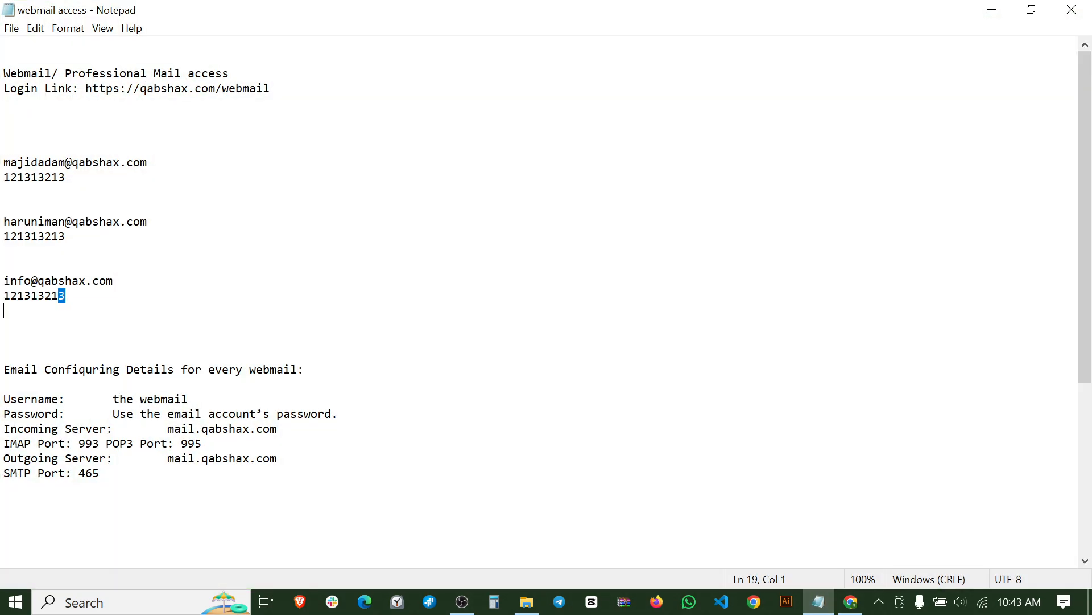
click(5, 310)
click(5, 132)
text(-)
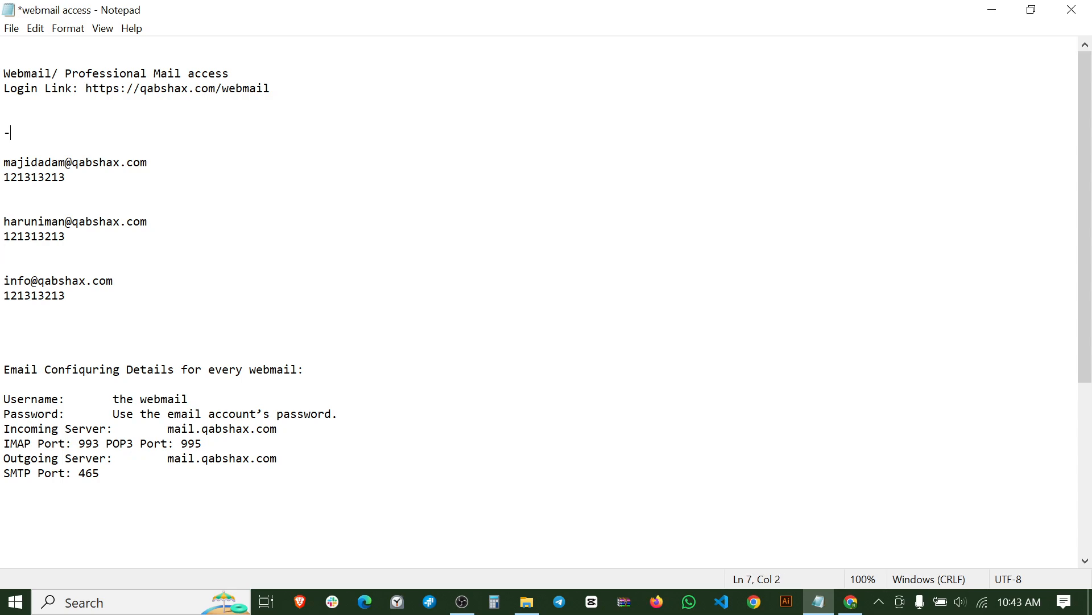
key(BackSpace)
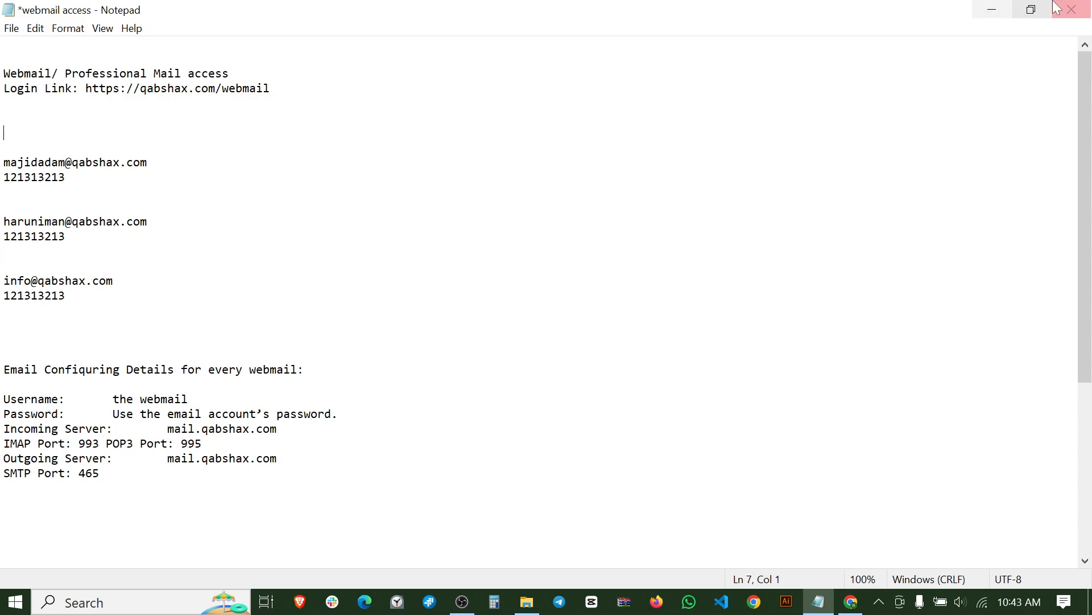
click(992, 10)
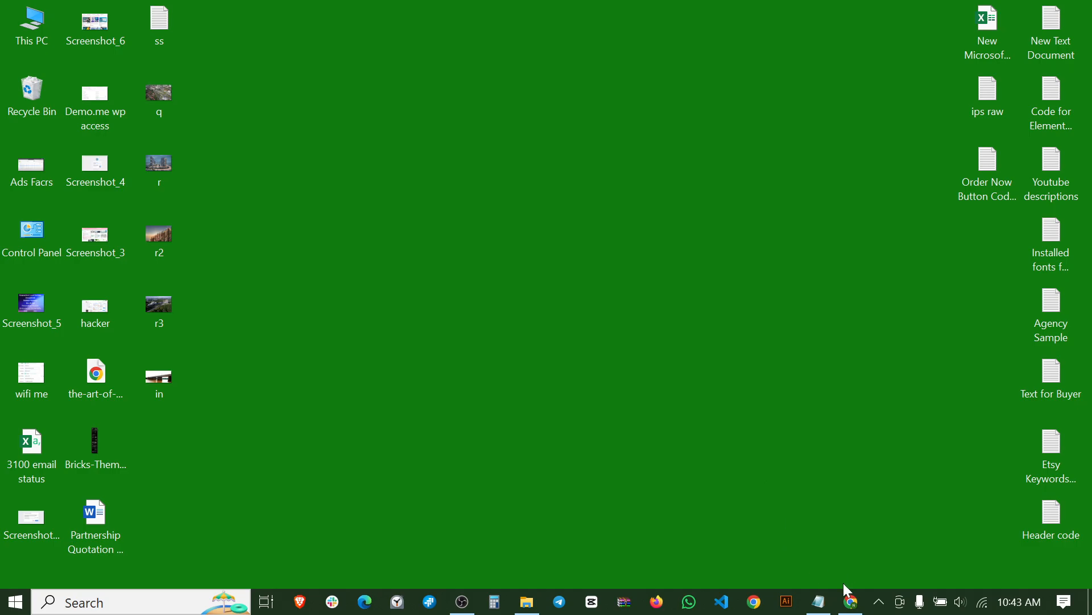
click(856, 607)
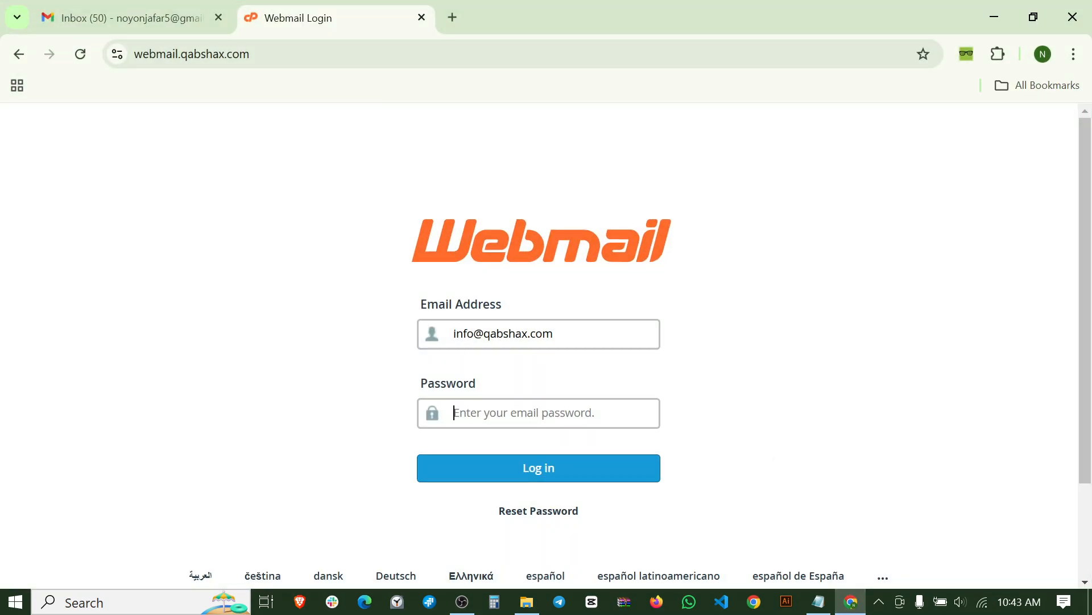
key(ctrl+v)
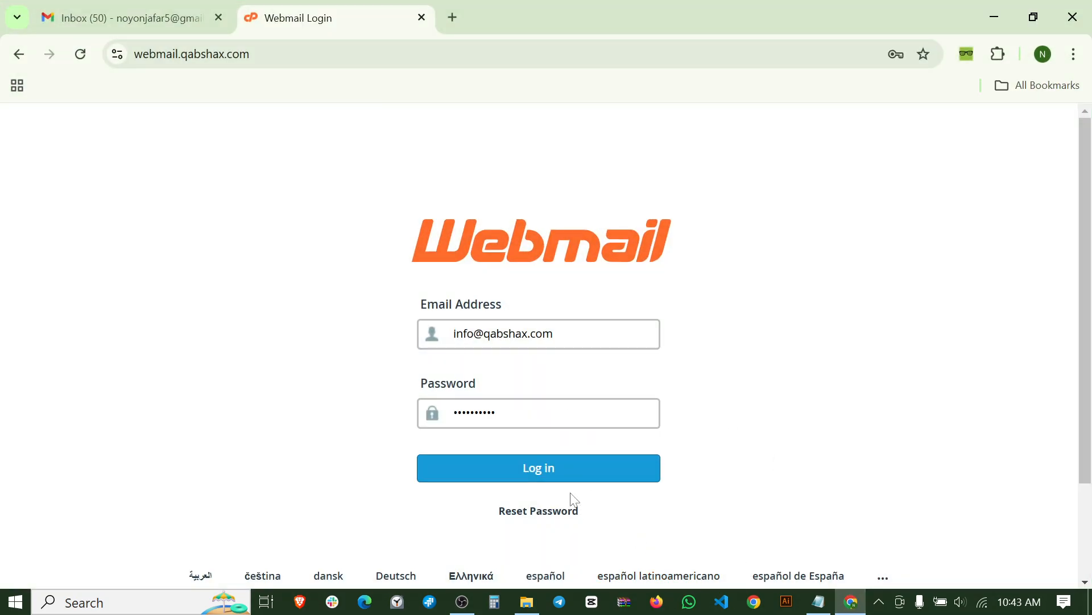
click(562, 469)
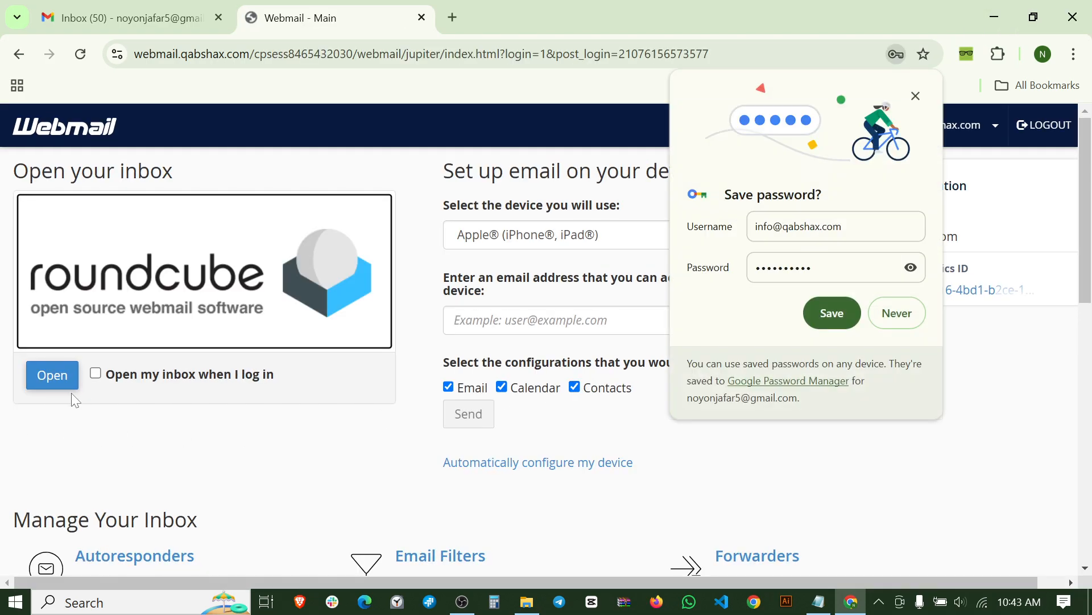
Step: Dismiss the save-password bubble, allow interface analytics, and open the Roundcube inbox
click(915, 96)
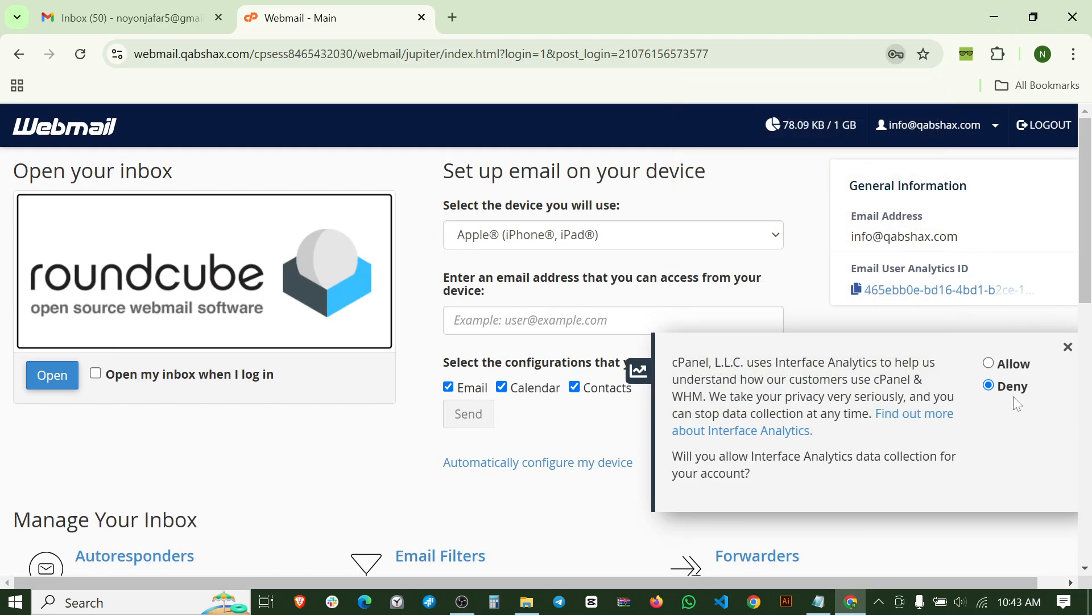
click(989, 363)
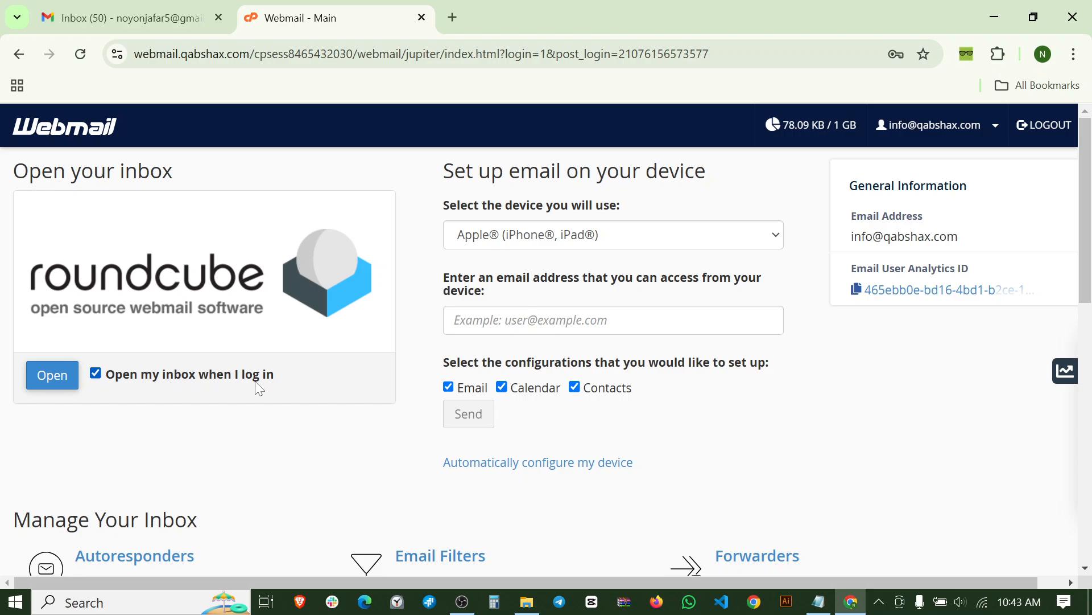
click(57, 377)
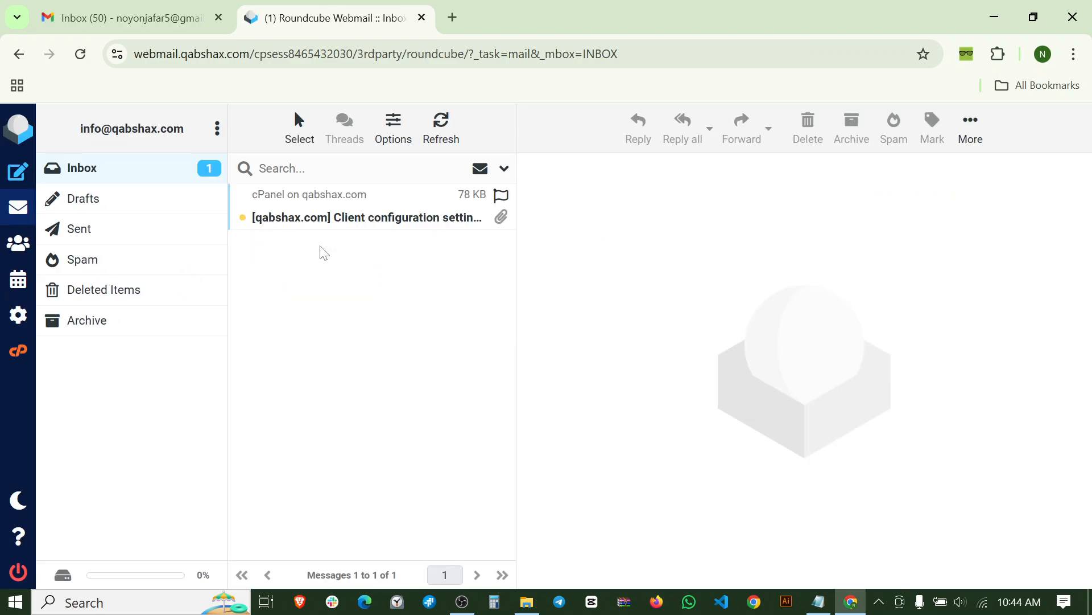
Step: Read through the Client configuration settings email, then return to the Gmail Inbox tab
click(380, 206)
scroll(796, 387, down, 5)
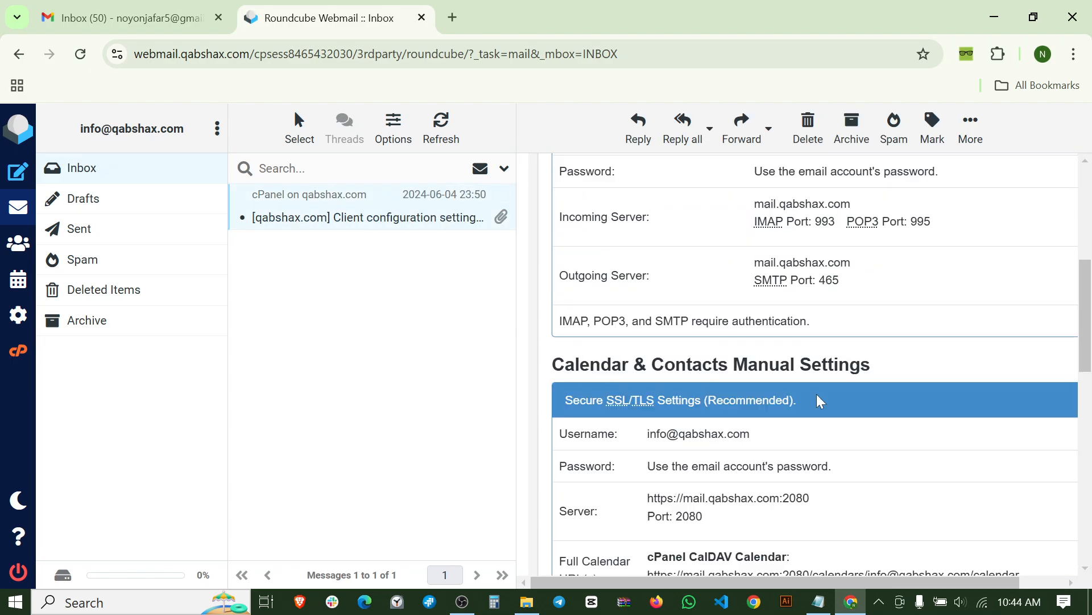
scroll(822, 400, up, 5)
scroll(822, 400, down, 1)
scroll(779, 393, up, 3)
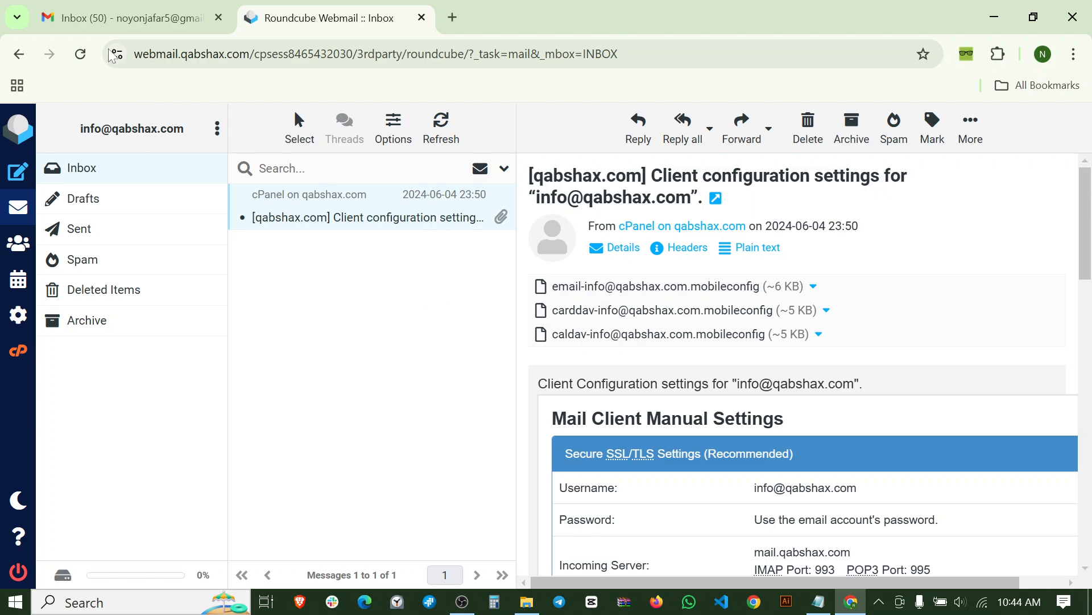
click(116, 17)
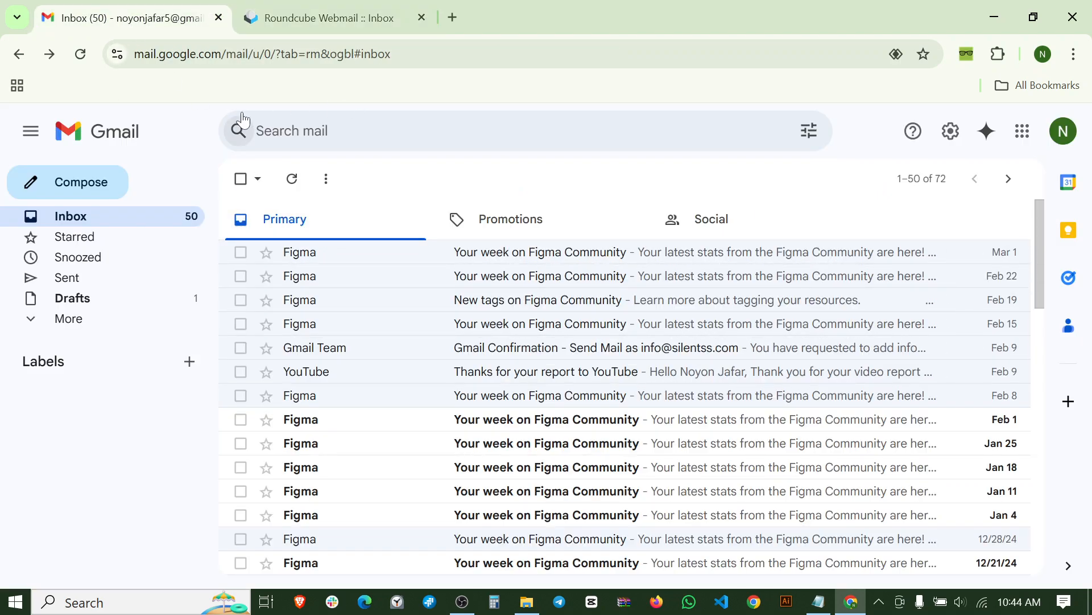
Step: In Settings > Accounts and Import, choose 'Add a mail account' under Check mail from other accounts
click(952, 133)
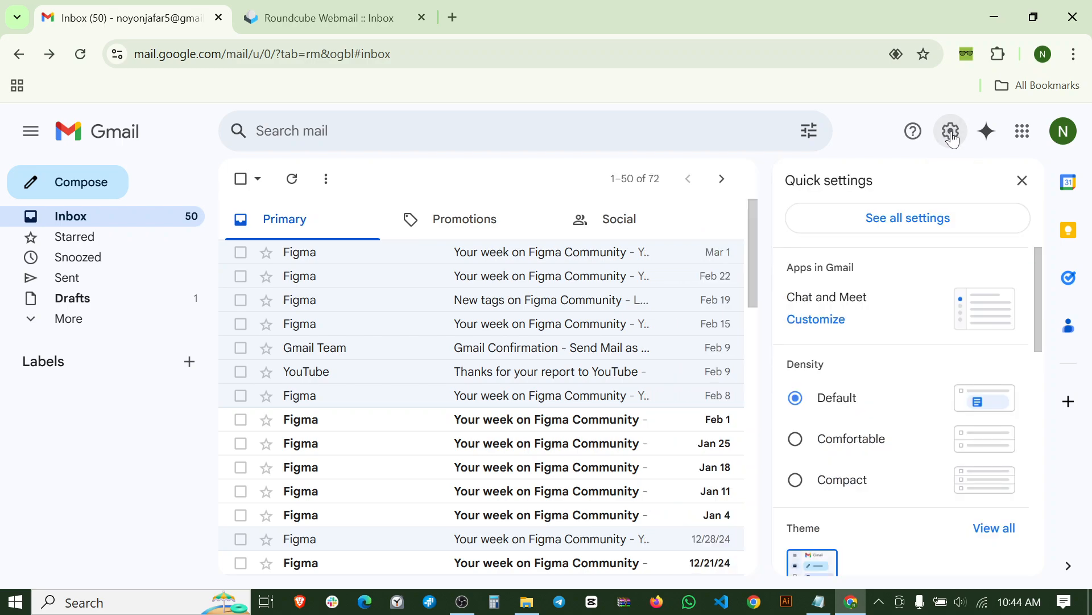
click(907, 221)
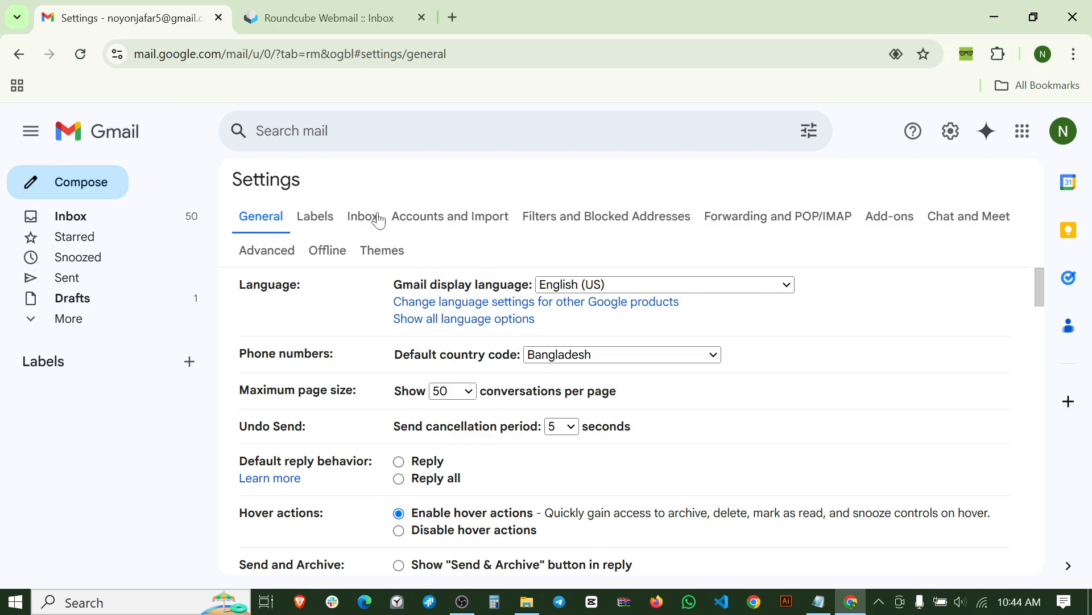
click(453, 226)
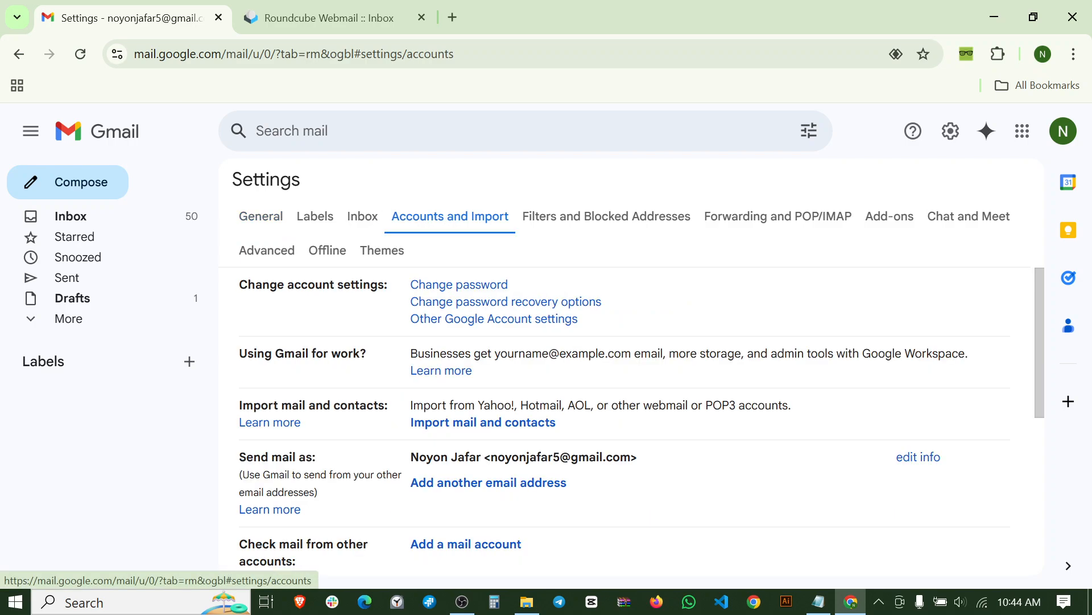
scroll(417, 324, down, 3)
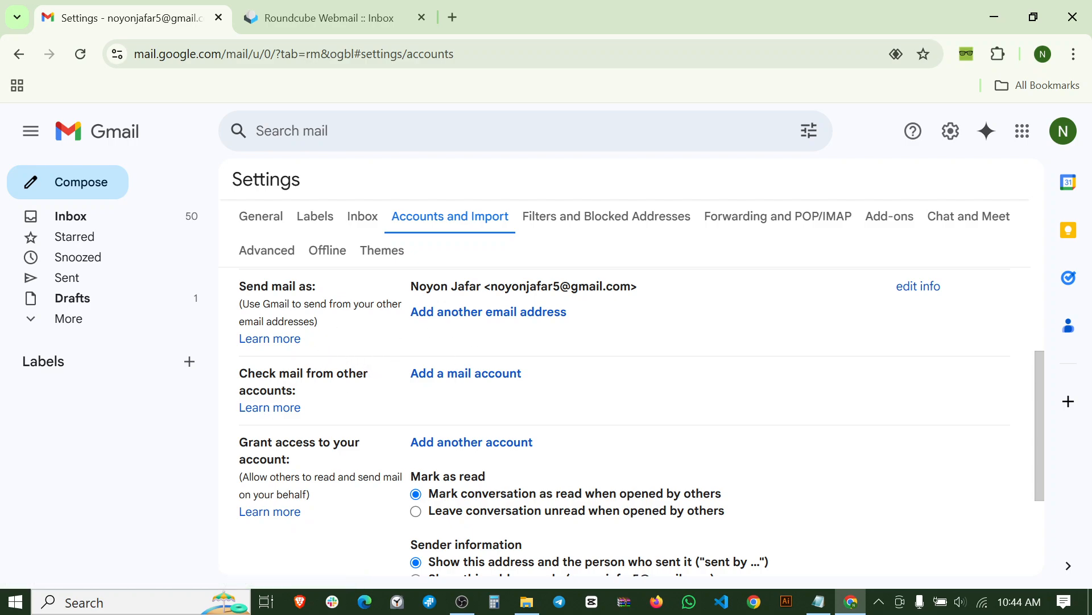
scroll(322, 341, up, 1)
drag(269, 372, 320, 373)
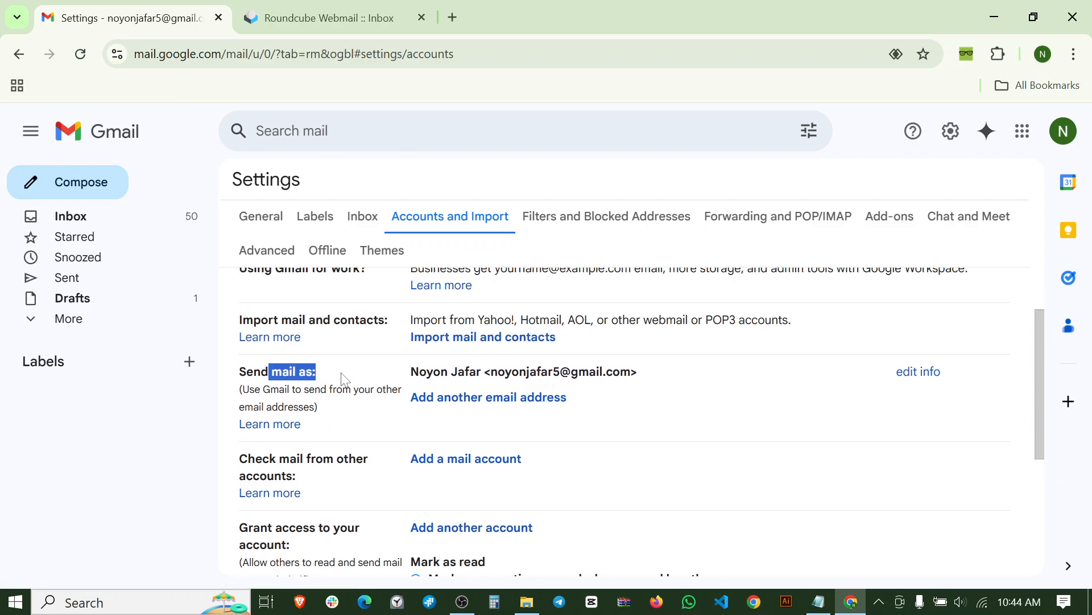
drag(269, 459, 323, 461)
click(332, 466)
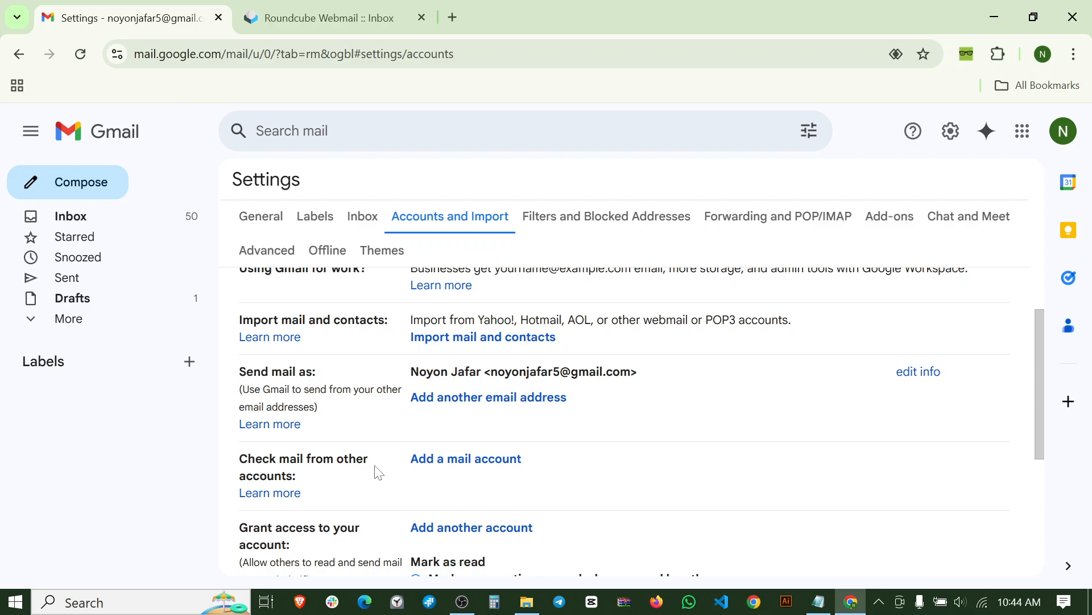
click(450, 460)
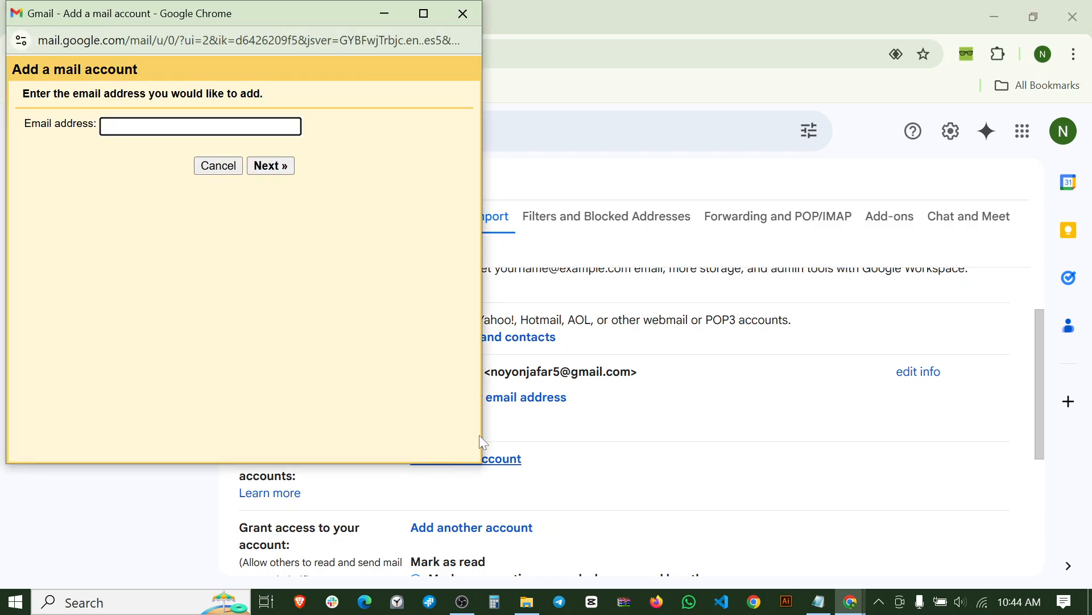
click(819, 602)
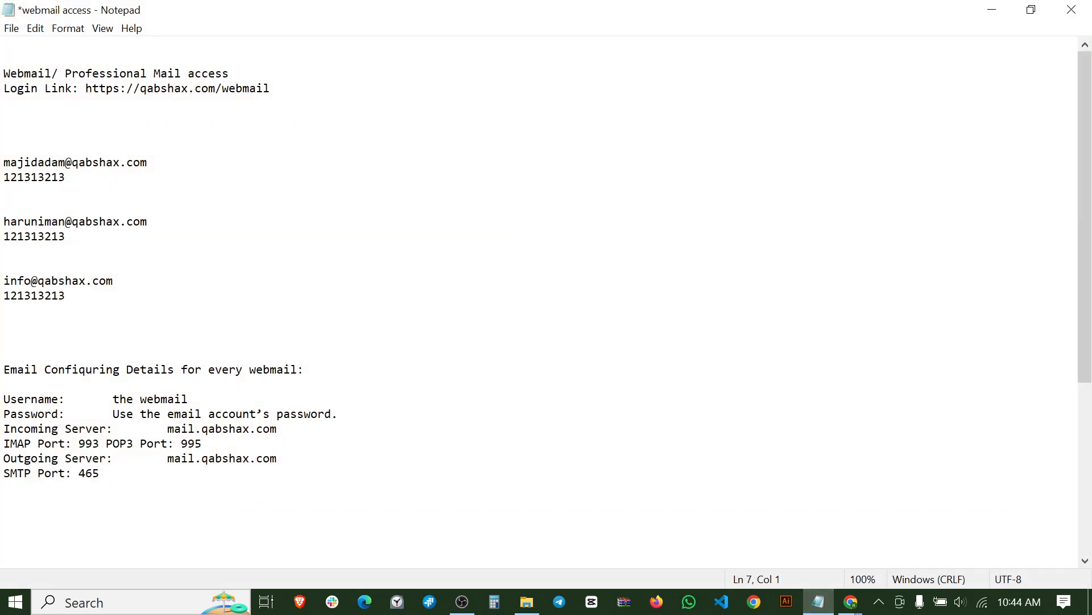
click(113, 281)
key(shift+Left)
key(shift+Left)
key(shift+Left)
key(shift+Left)
key(shift+Left)
key(shift+Left)
key(shift+Left)
key(shift+Left)
key(shift+Left)
key(shift+Left)
key(shift+Left)
key(shift+Left)
key(shift+Left)
key(shift+Left)
key(shift+Left)
key(shift+Left)
key(ctrl+c)
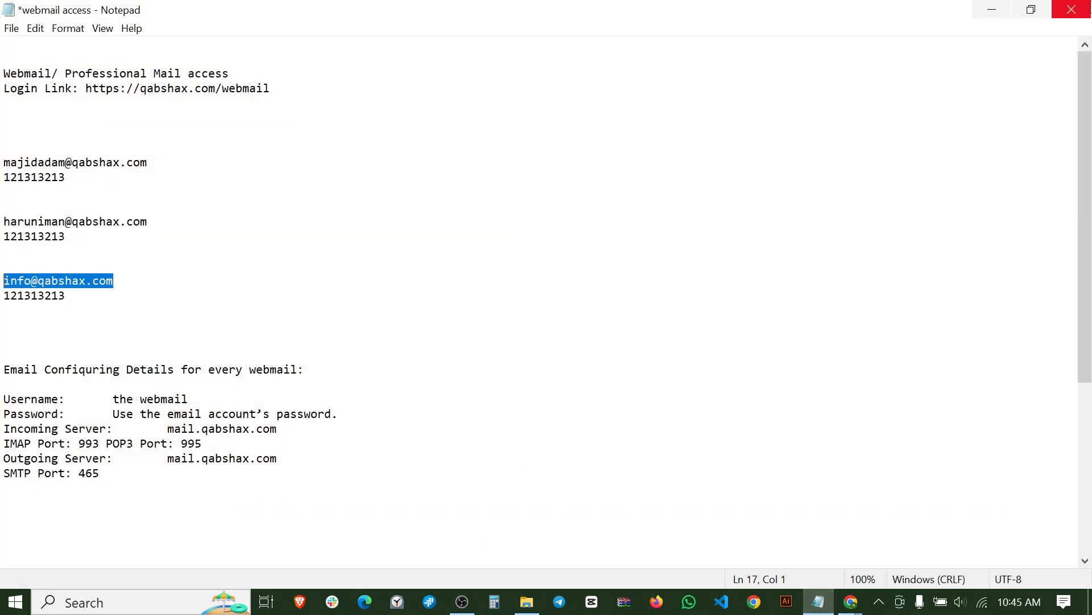
click(991, 10)
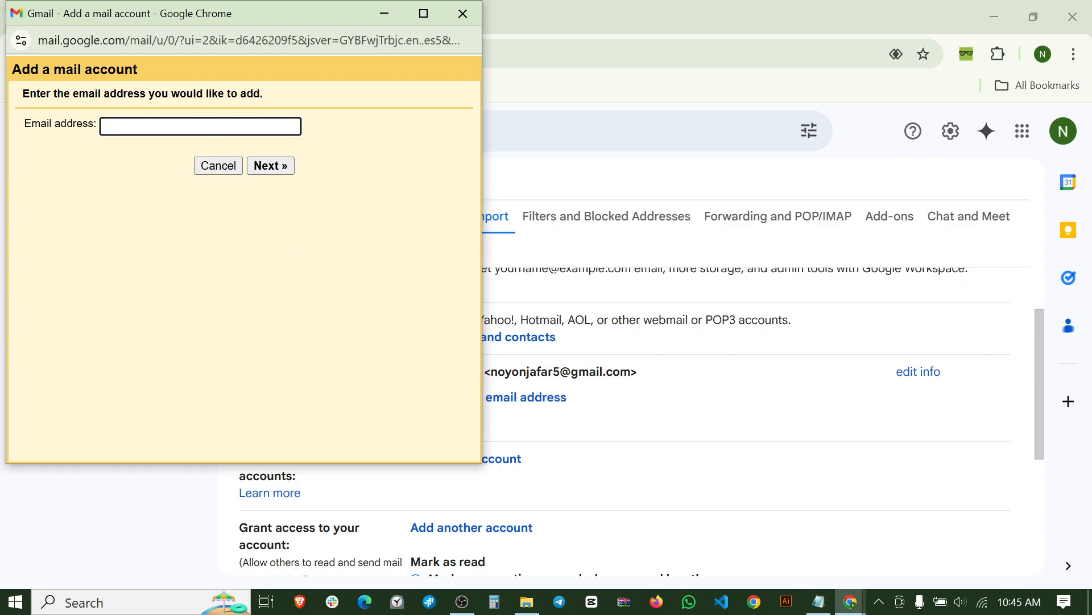
key(ctrl+v)
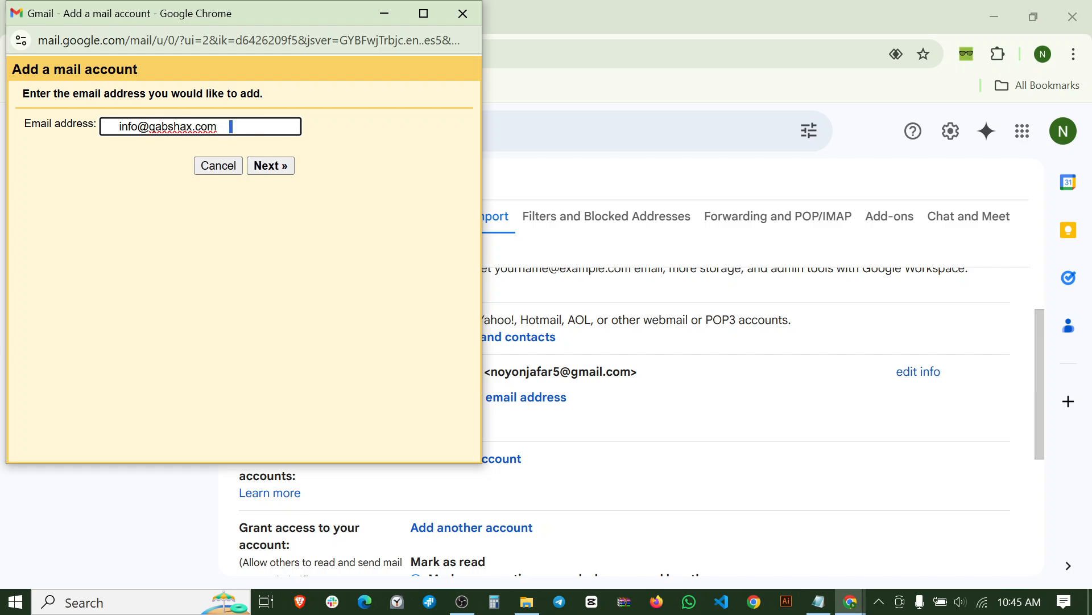
key(shift+Left)
key(shift+Left)
key(shift+Left)
key(shift+Left)
key(shift+Left)
key(BackSpace)
key(BackSpace)
key(BackSpace)
key(BackSpace)
key(BackSpace)
key(BackSpace)
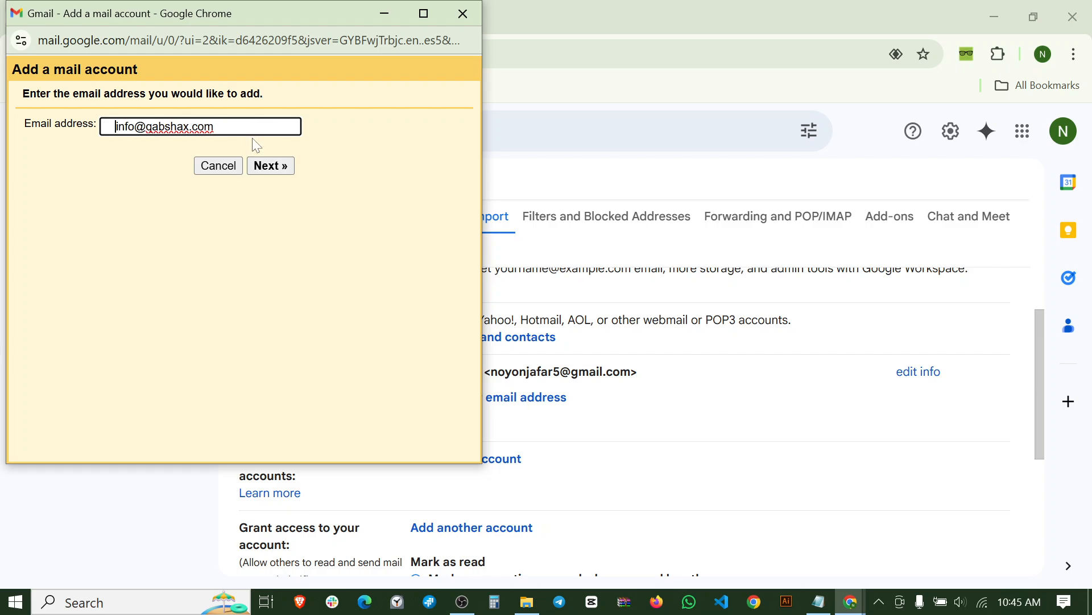
click(283, 165)
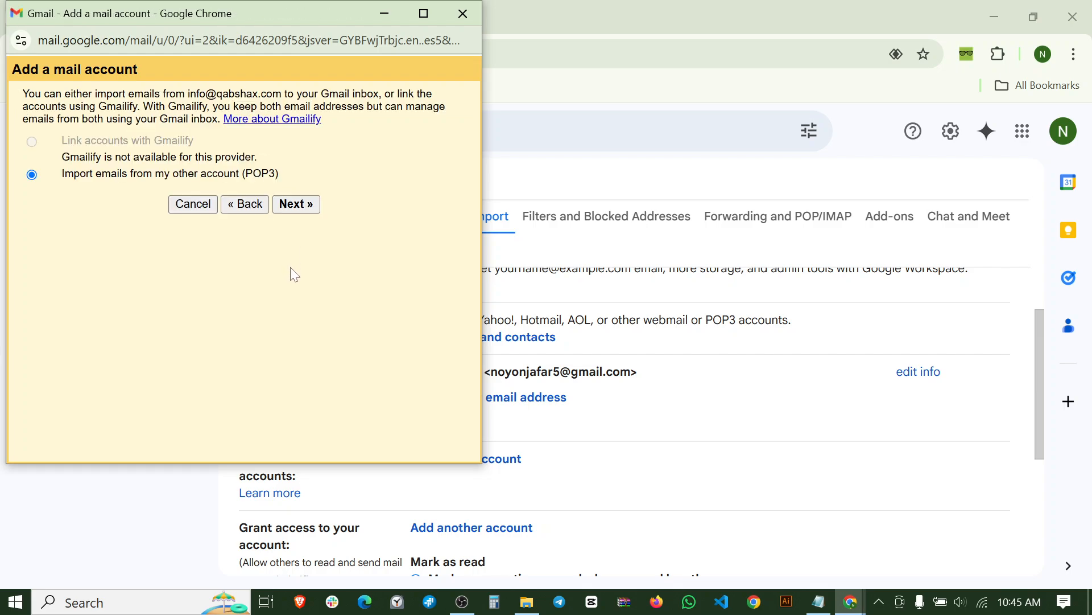
click(296, 204)
drag(162, 143, 108, 149)
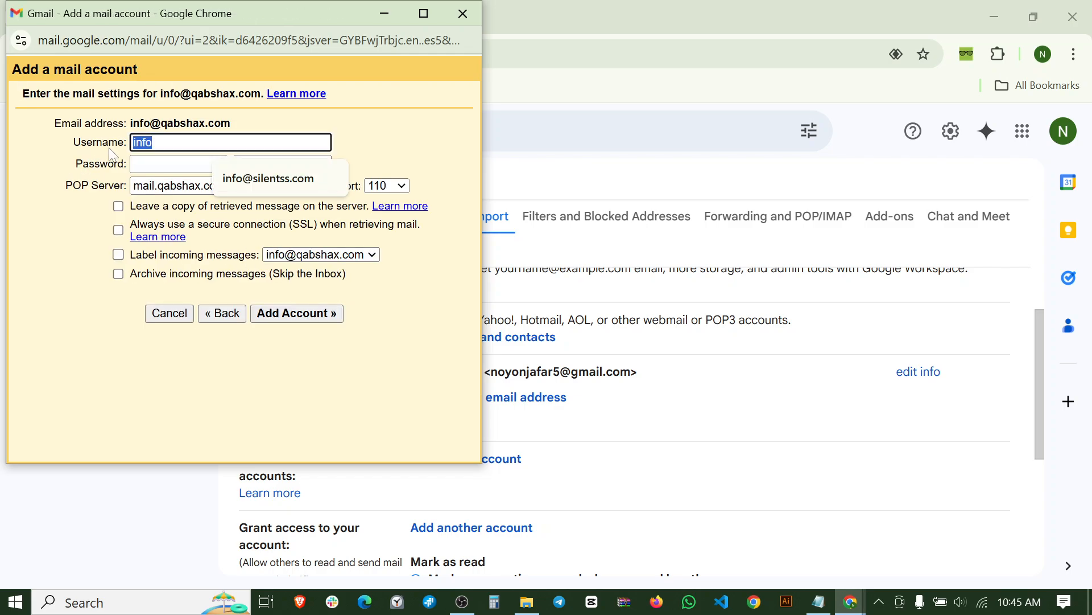
key(ctrl+v)
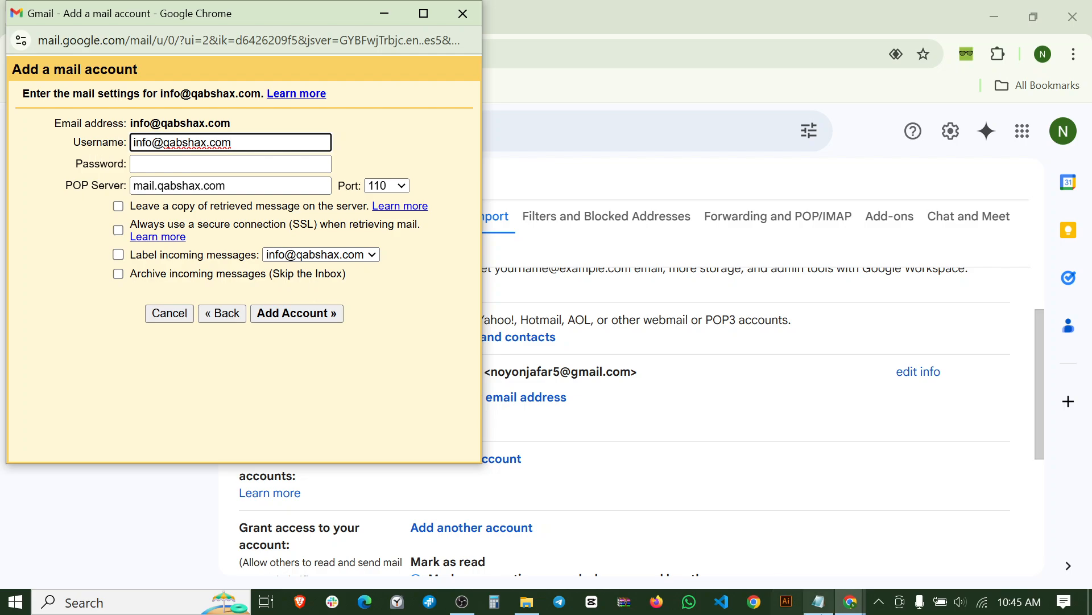
click(818, 601)
drag(115, 281, 3, 284)
click(113, 281)
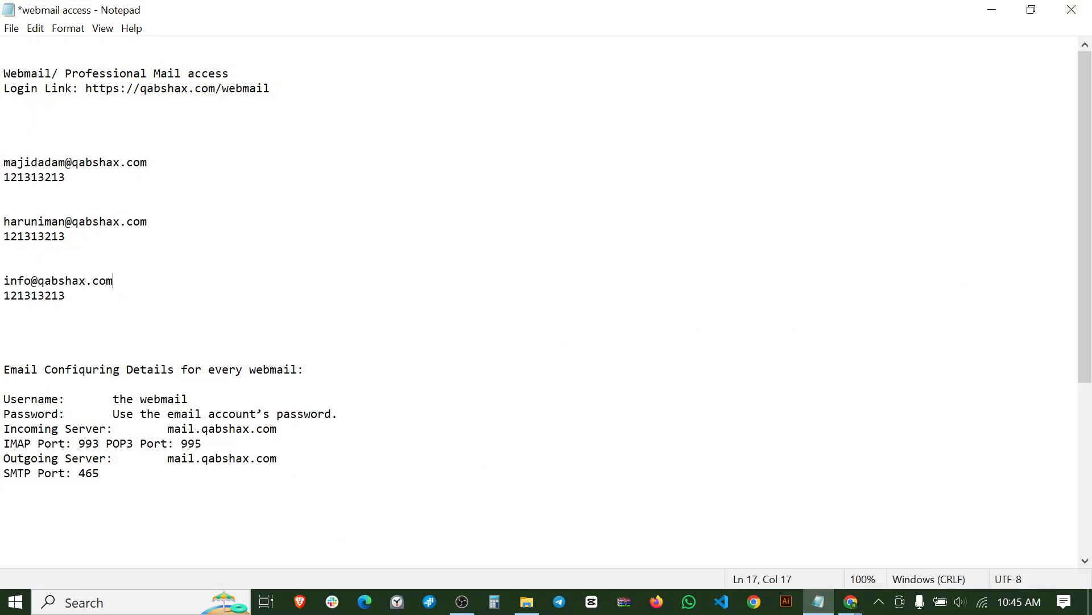
click(991, 10)
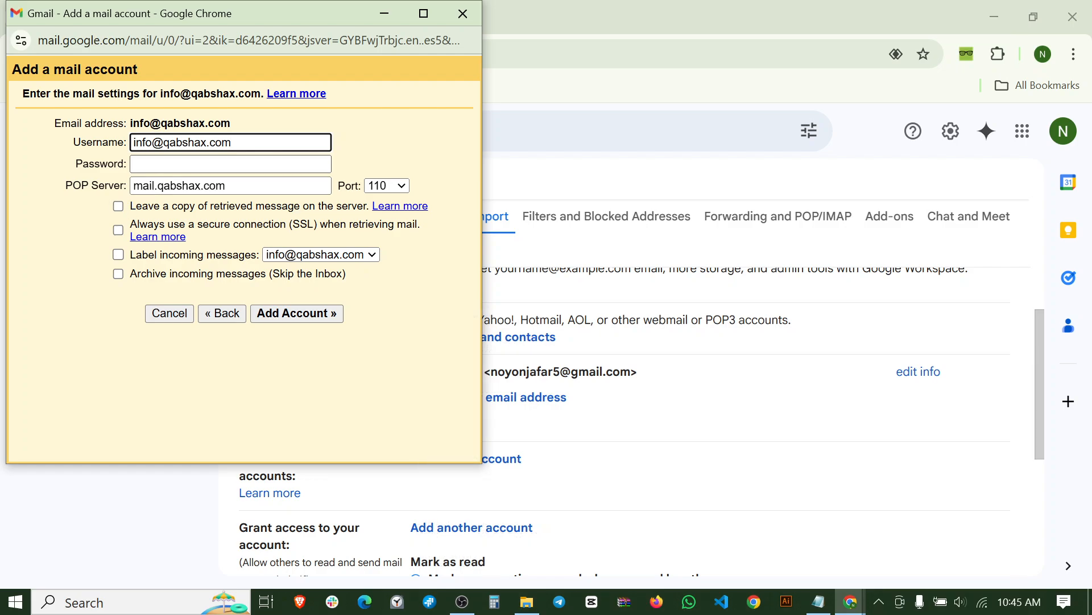
Step: Paste the account password into the Password field of the add-account form
click(230, 164)
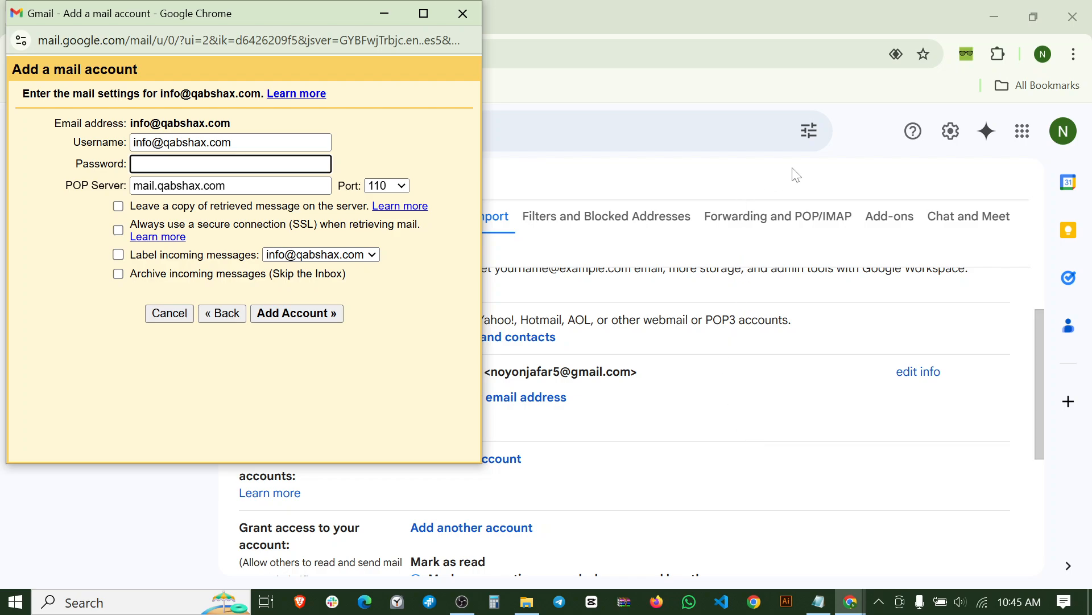
click(799, 181)
key(alt+Tab)
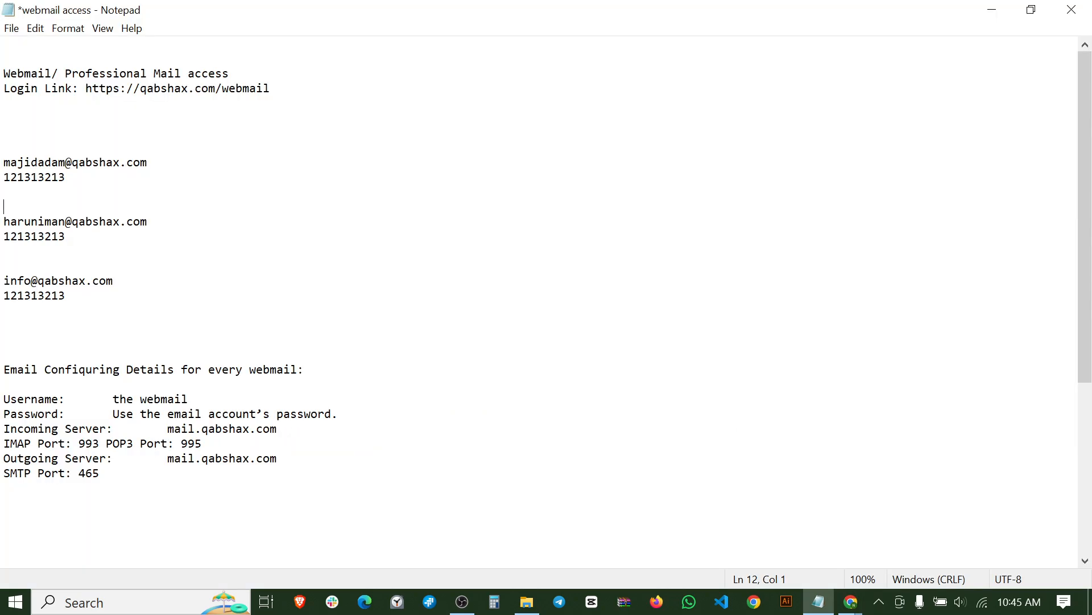
click(992, 9)
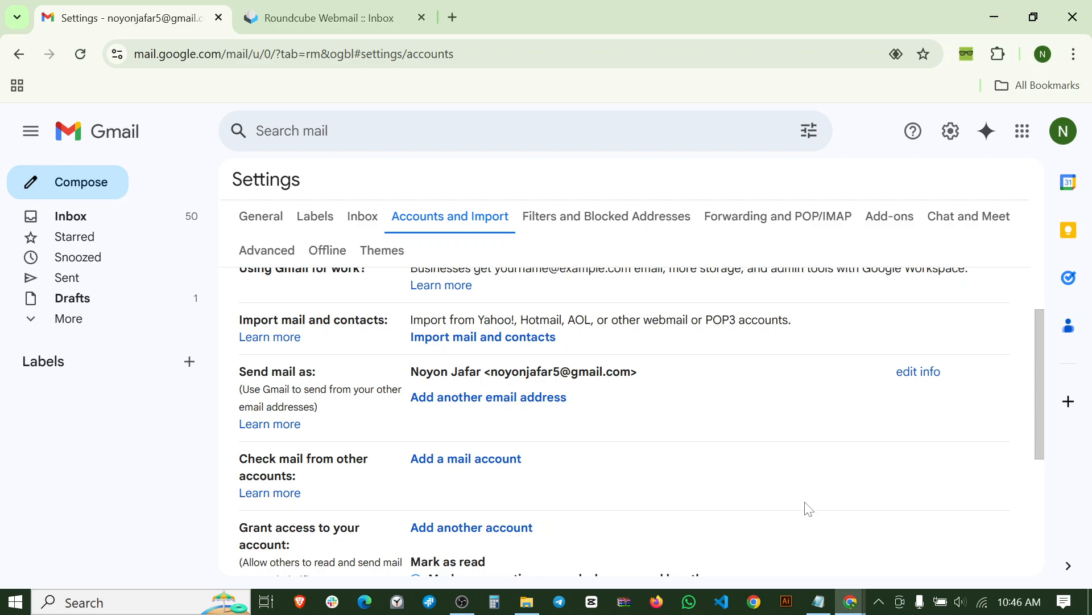
mouse_move(851, 605)
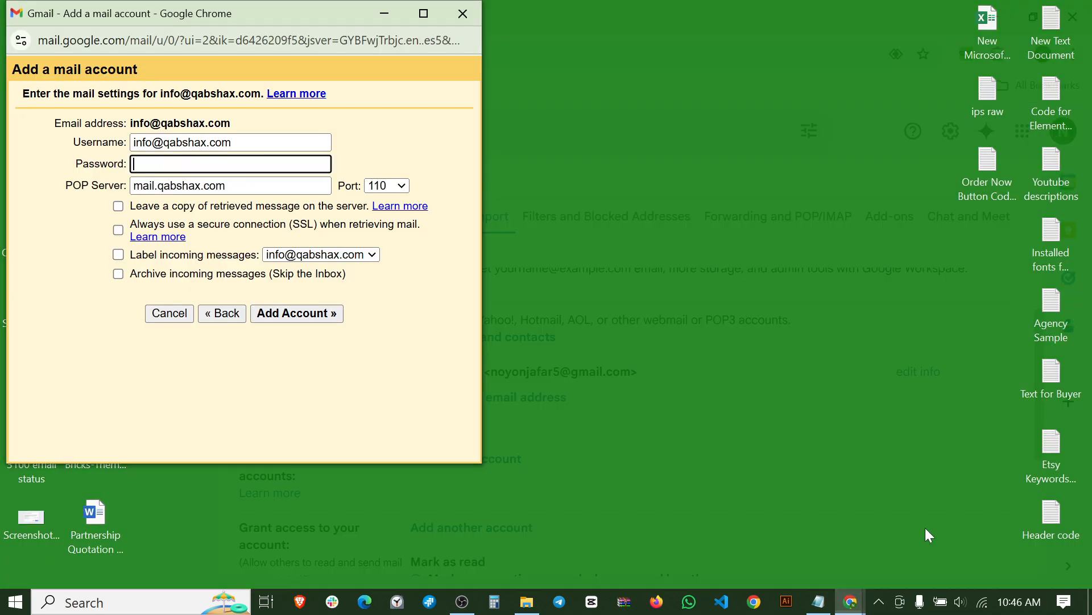
click(926, 535)
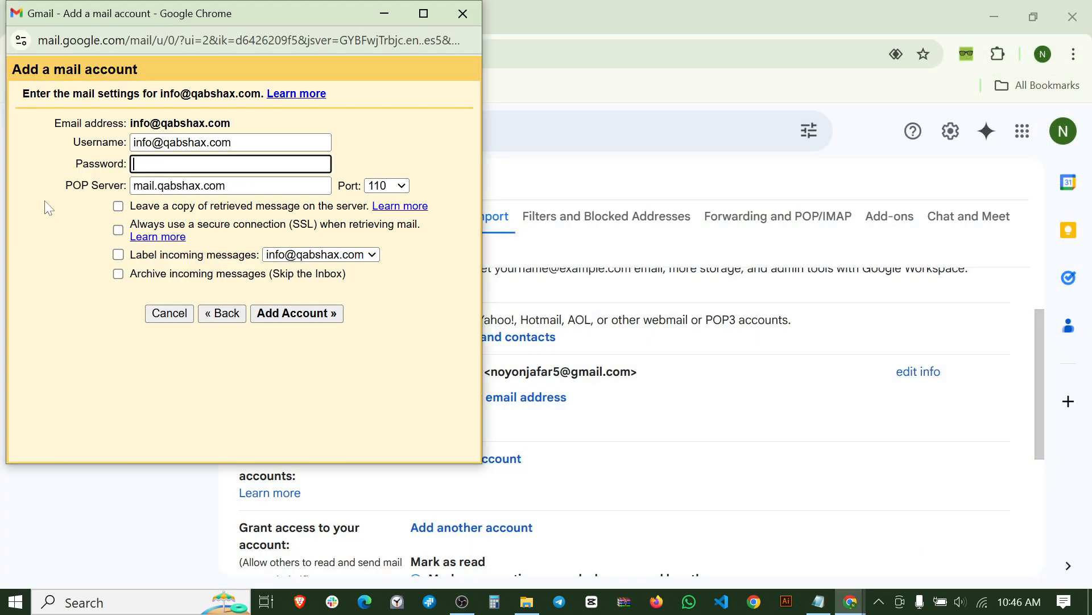
key(ctrl+v)
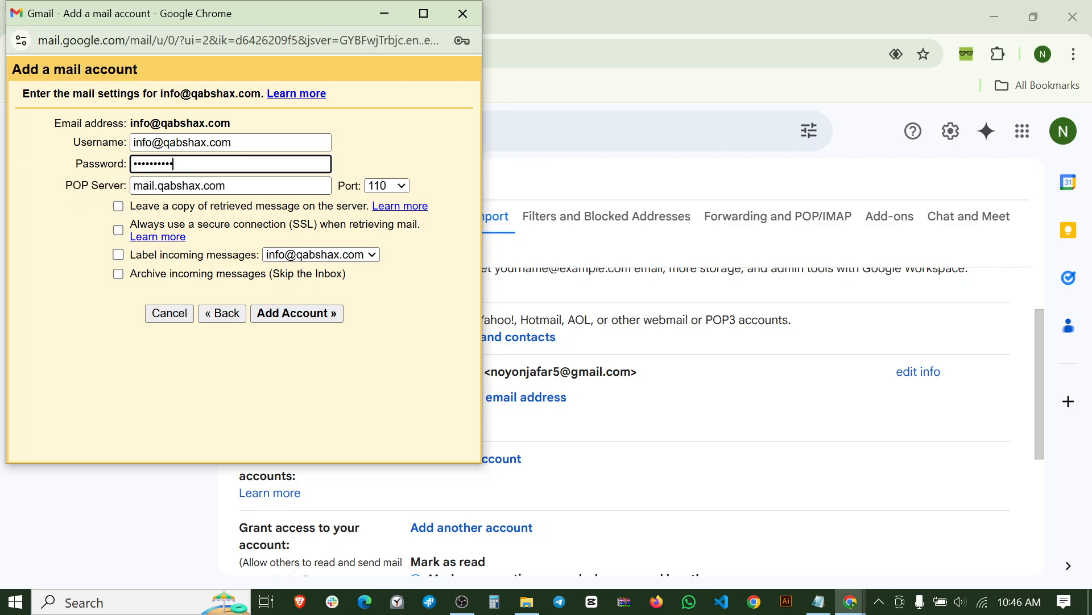
click(818, 601)
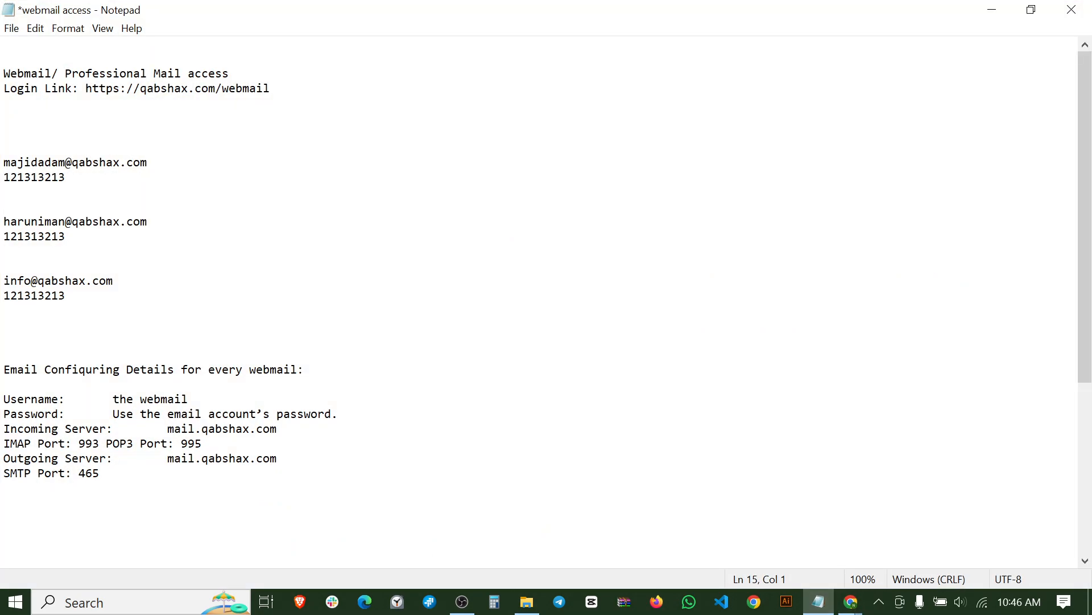
Step: Find the mail.qabshax.com server address in the notes, then return to the Gmail form
drag(24, 429, 113, 428)
drag(3, 458, 113, 458)
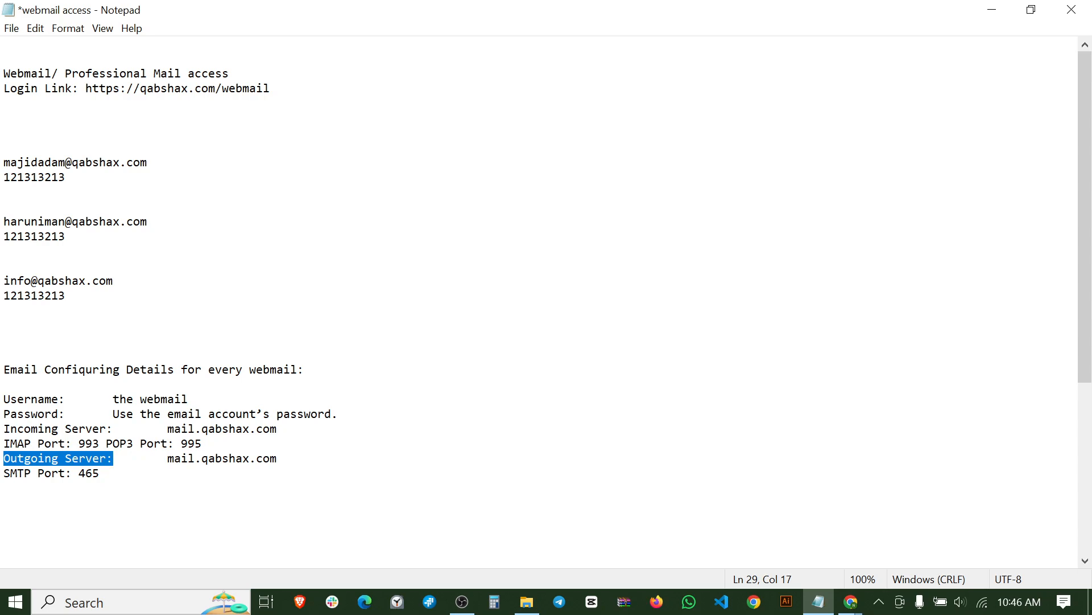
drag(277, 458, 167, 458)
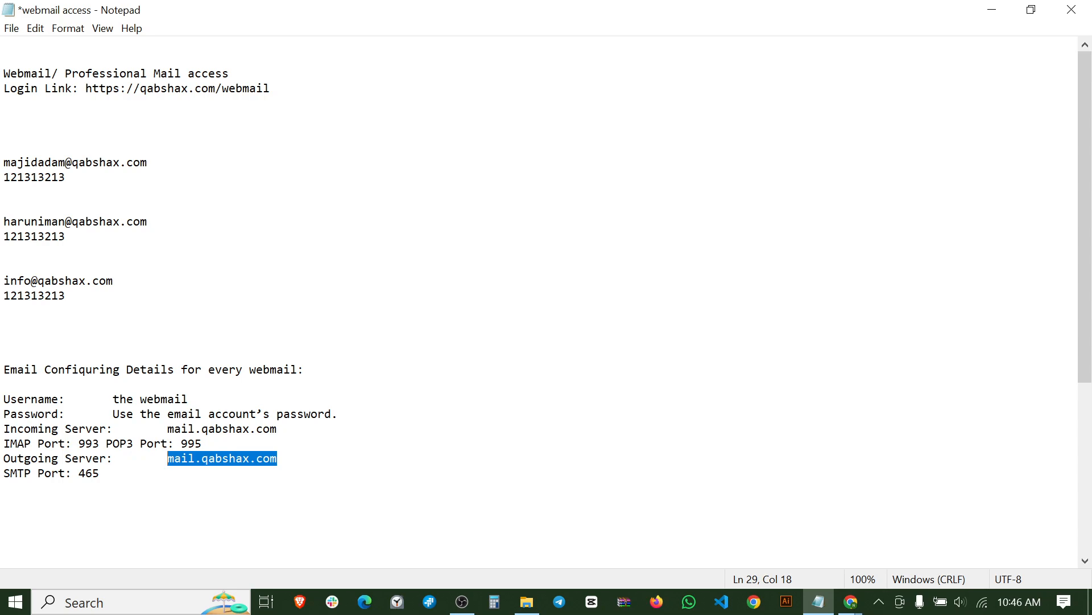
drag(112, 458, 167, 458)
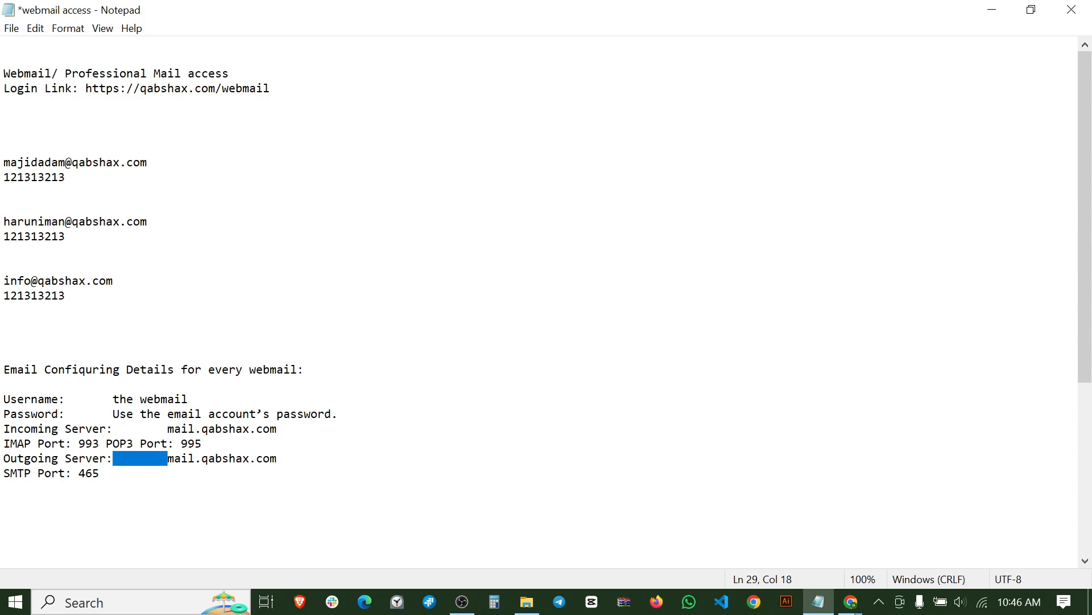
click(992, 9)
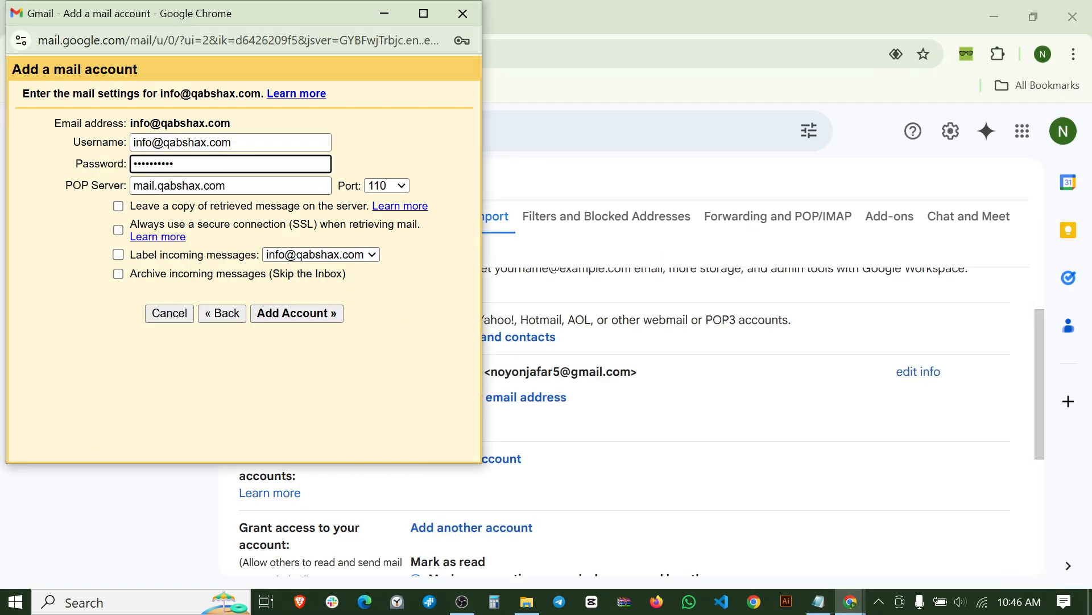
Step: Re-enter mail.qabshax.com as the POP Server
click(296, 185)
key(ctrl+a)
key(ctrl+c)
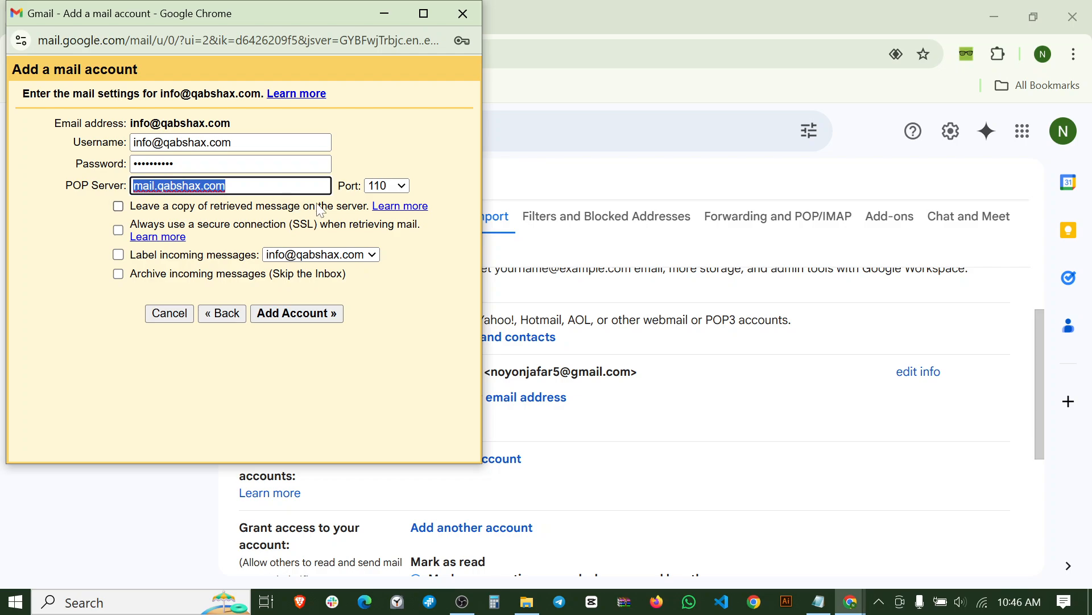
key(BackSpace)
key(ctrl+v)
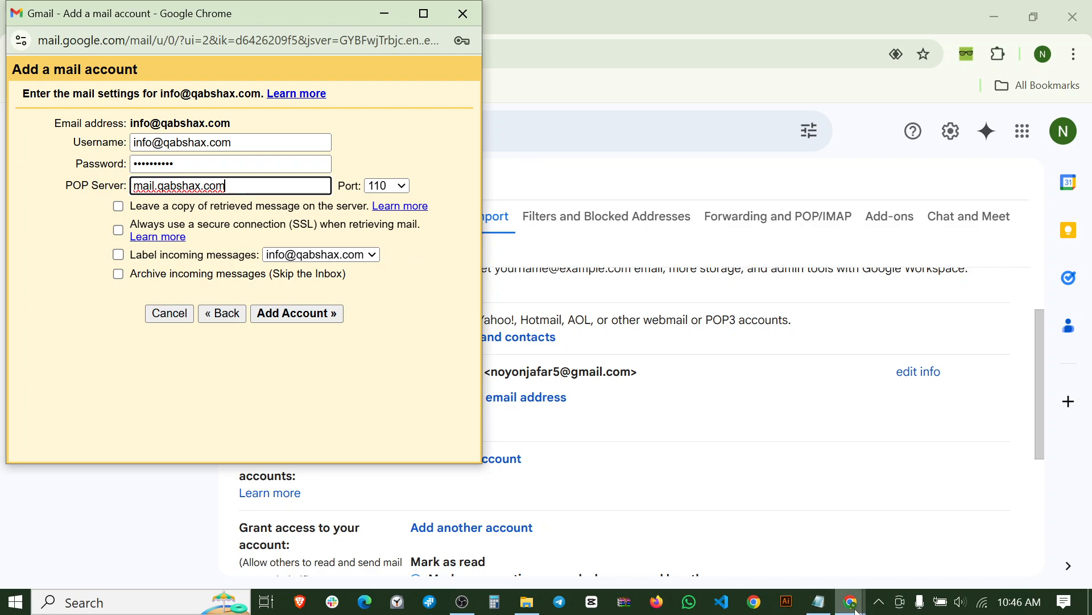
Step: Check the notes for the POP3 port 995 versus IMAP port 993
click(818, 604)
click(4, 355)
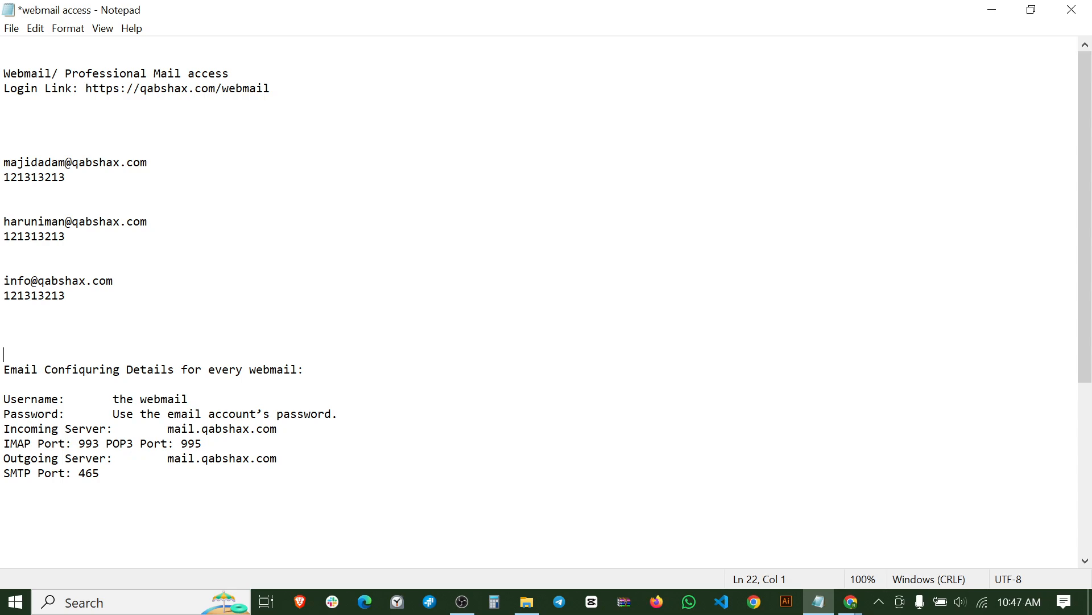
drag(202, 444, 181, 443)
drag(99, 443, 78, 443)
drag(202, 444, 175, 443)
click(86, 443)
drag(78, 443, 99, 443)
click(100, 443)
drag(181, 443, 203, 444)
Step: Set the port to 995 and turn on Always use SSL and Label incoming messages
click(992, 10)
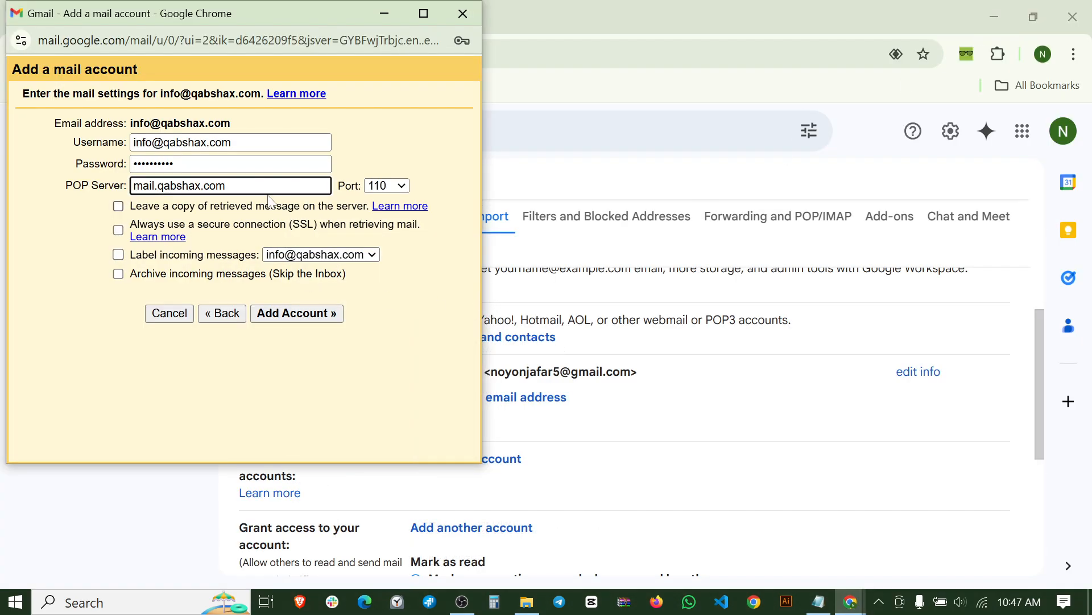
click(402, 187)
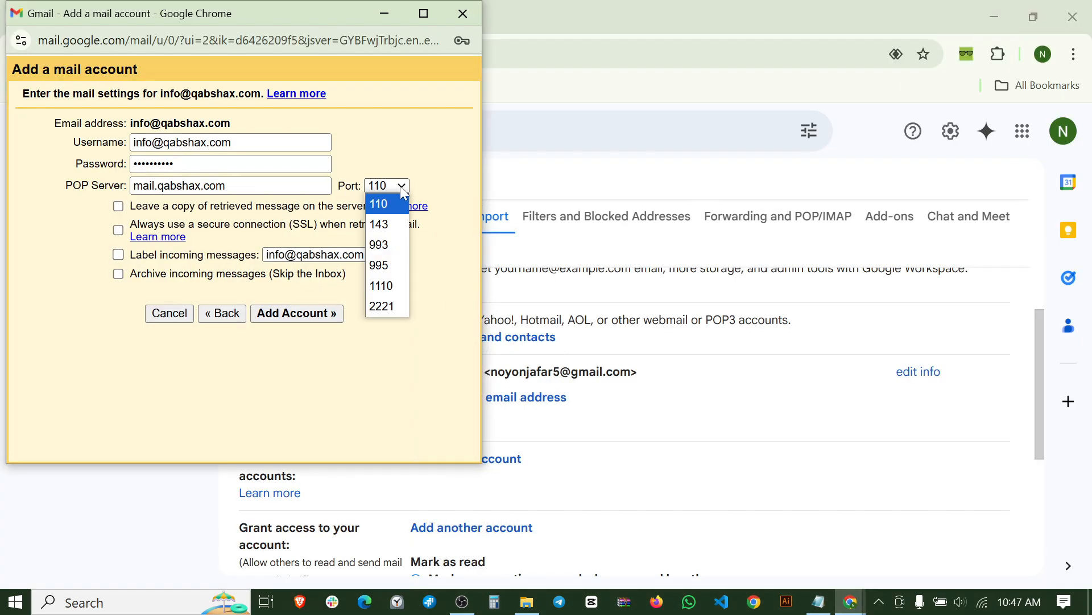
click(385, 266)
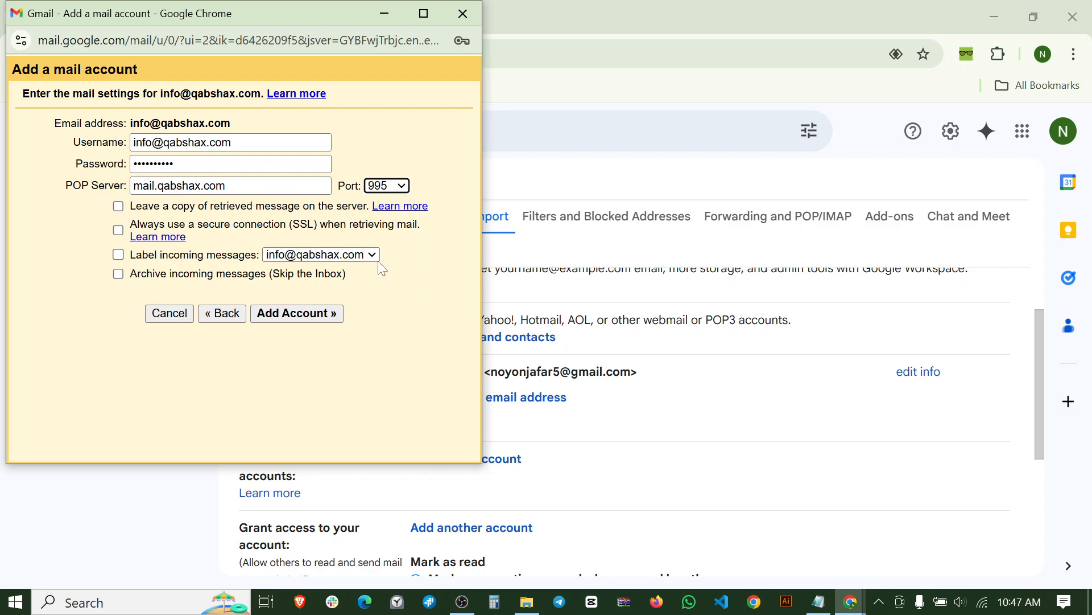
click(118, 230)
click(118, 254)
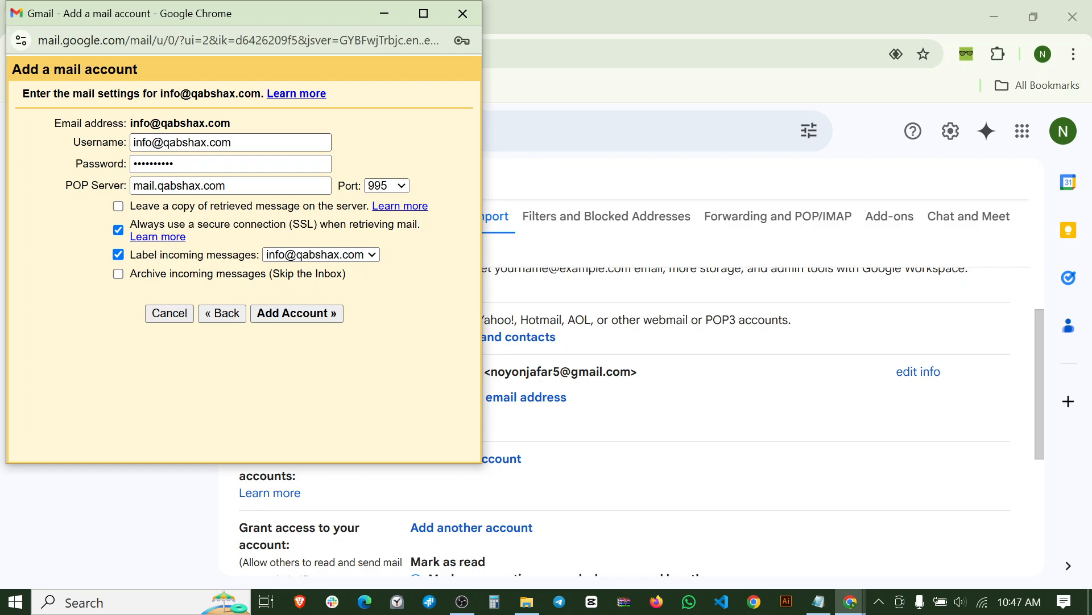
Step: Review the username, password and POP Server fields, then click Add Account
click(145, 142)
click(149, 164)
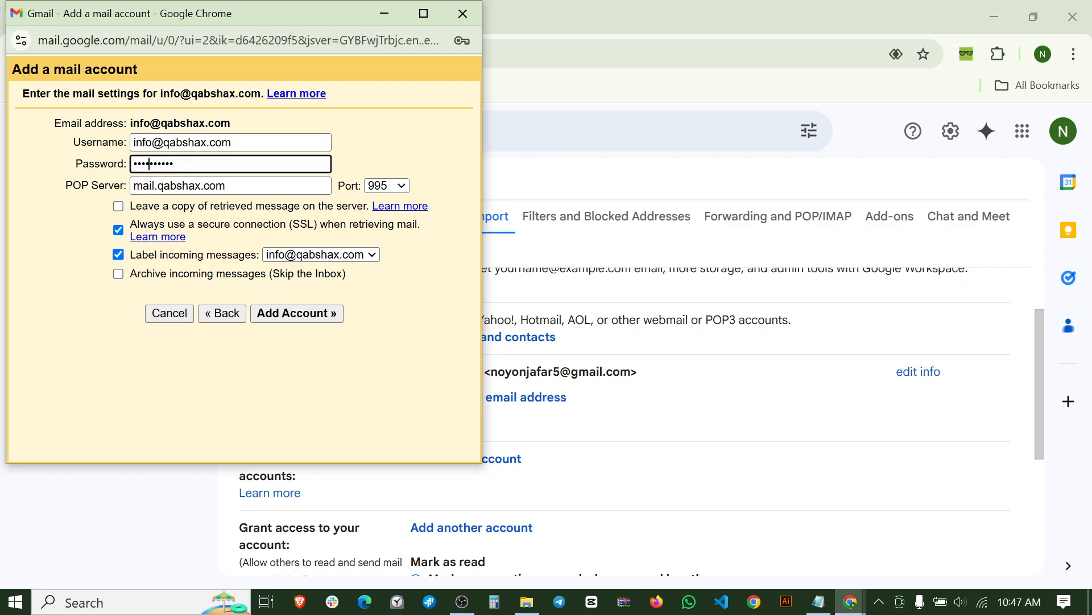
click(224, 186)
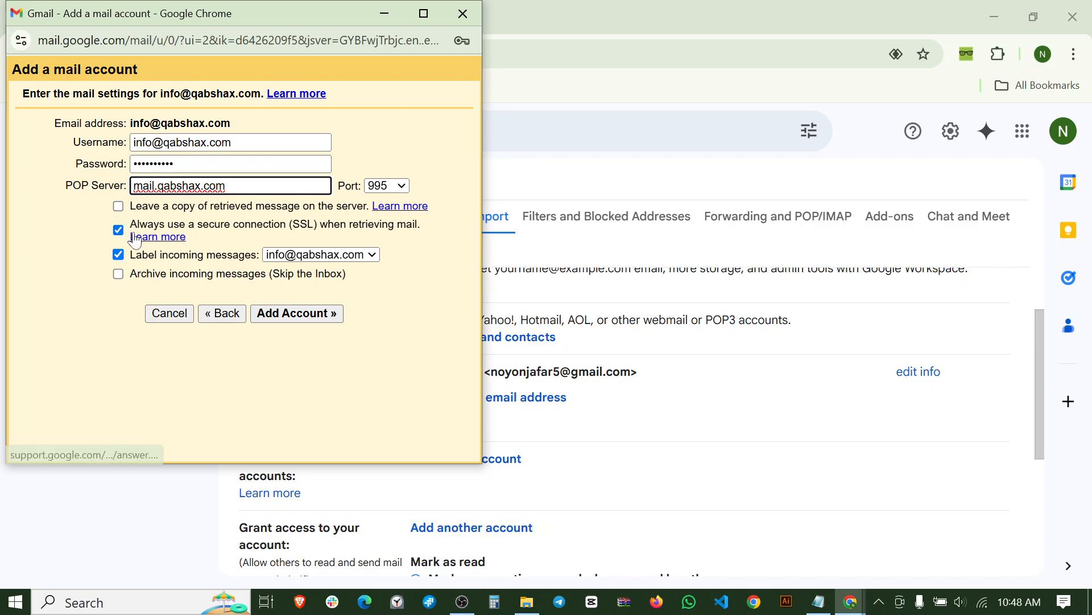
click(292, 324)
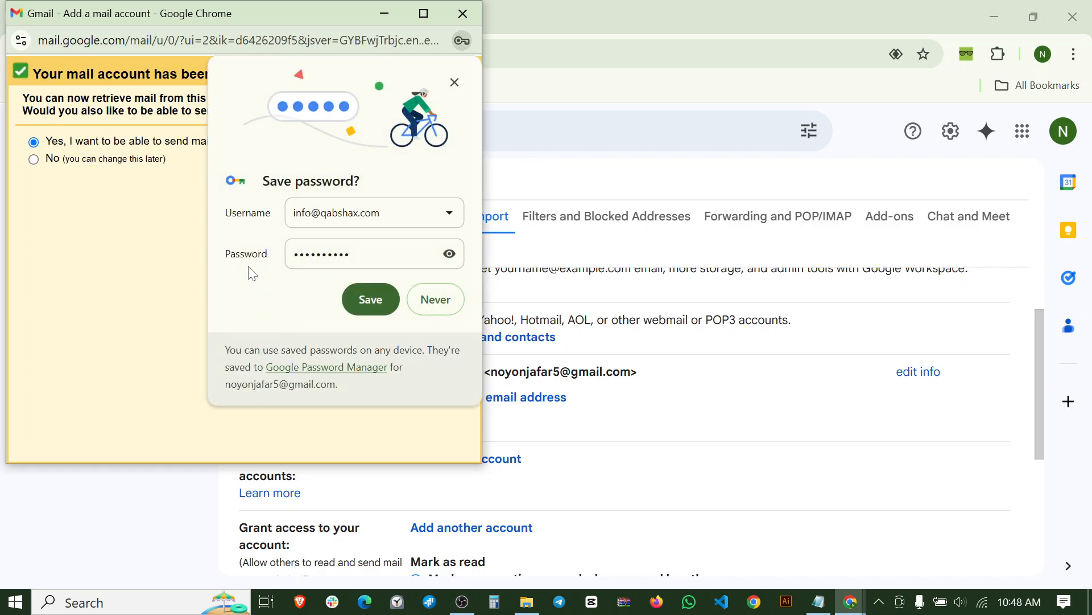
click(455, 83)
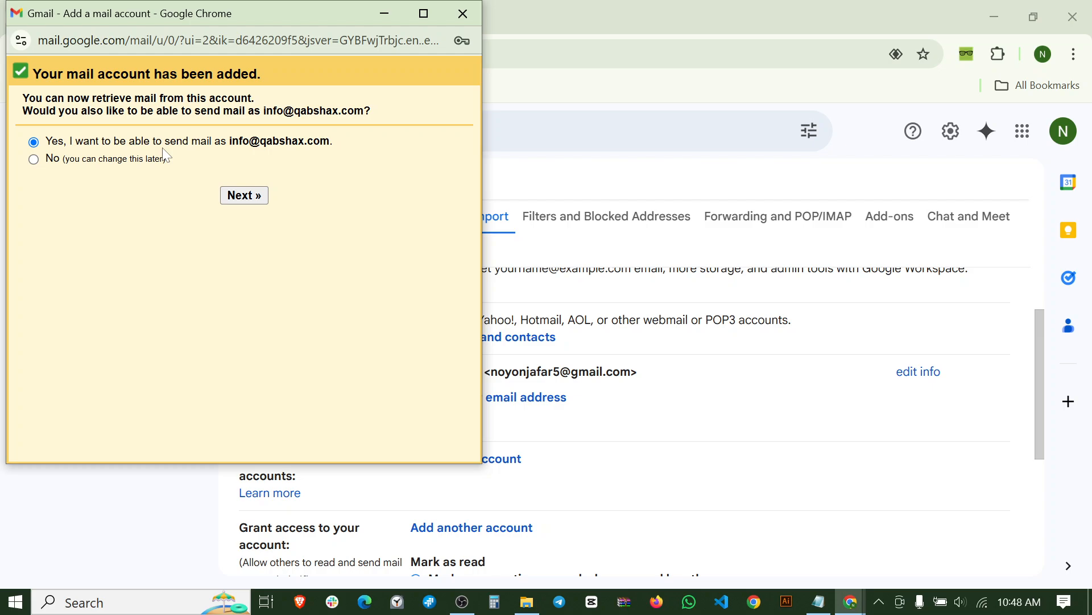
click(245, 199)
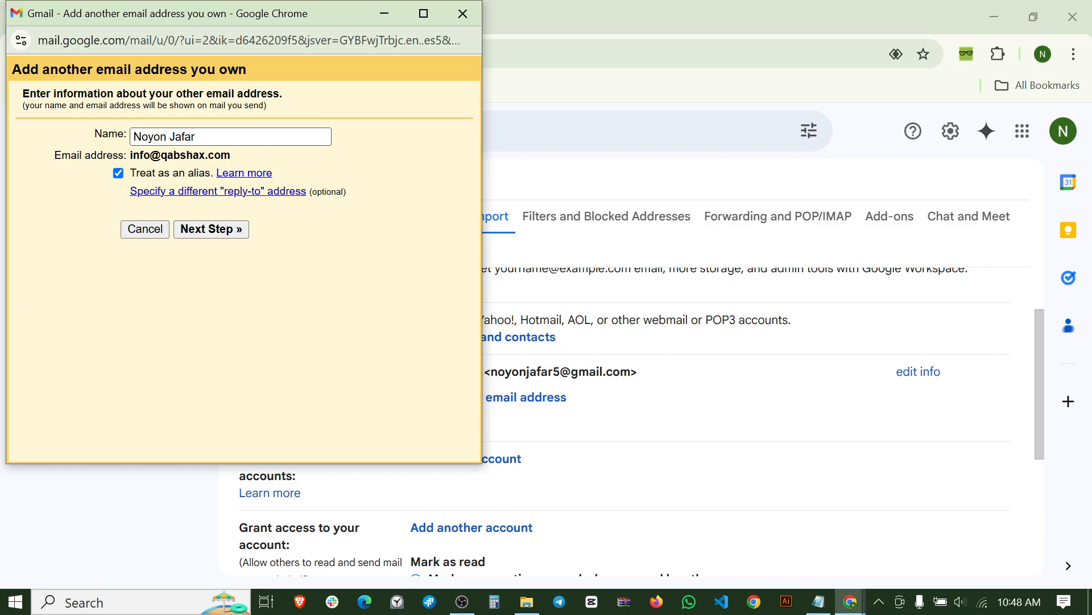
Step: Name the sender 'Qabshax Geometrics' from the domain name in Notepad, then continue to SMTP settings
drag(200, 137, 121, 145)
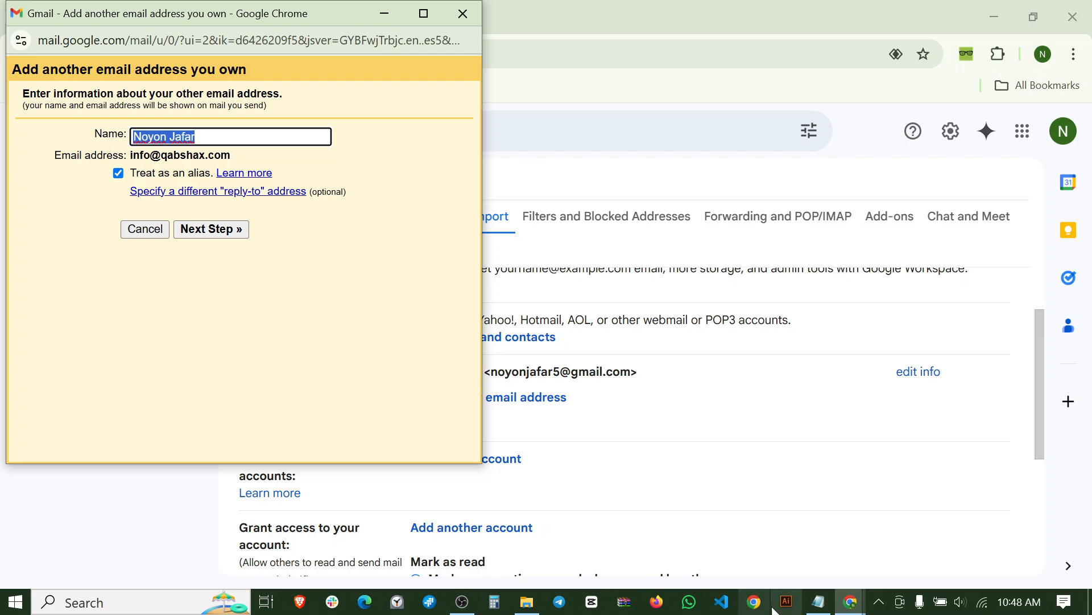
click(818, 601)
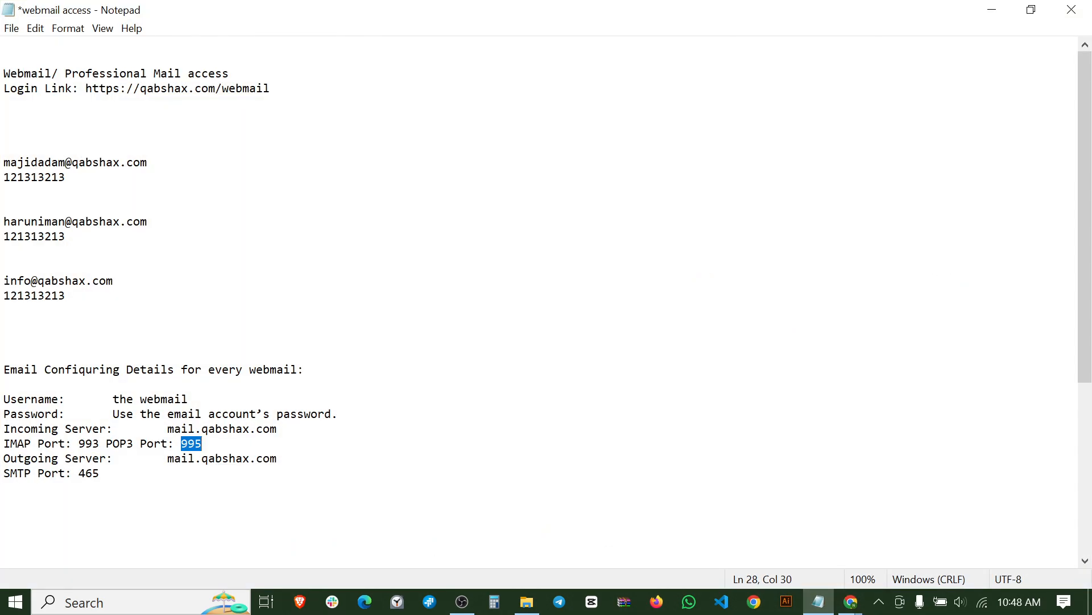
drag(140, 88, 189, 88)
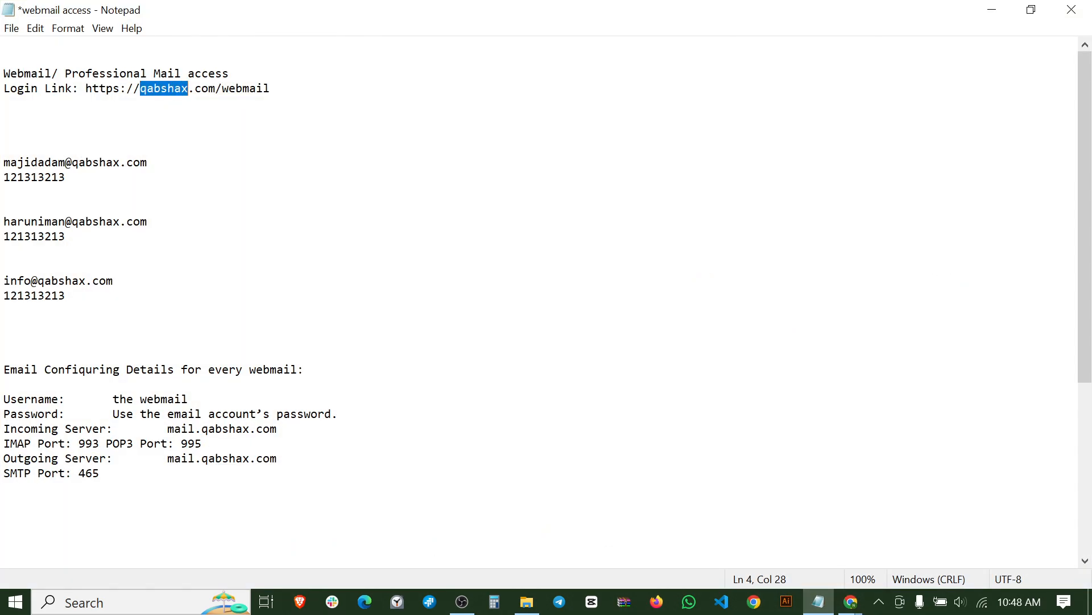
click(992, 10)
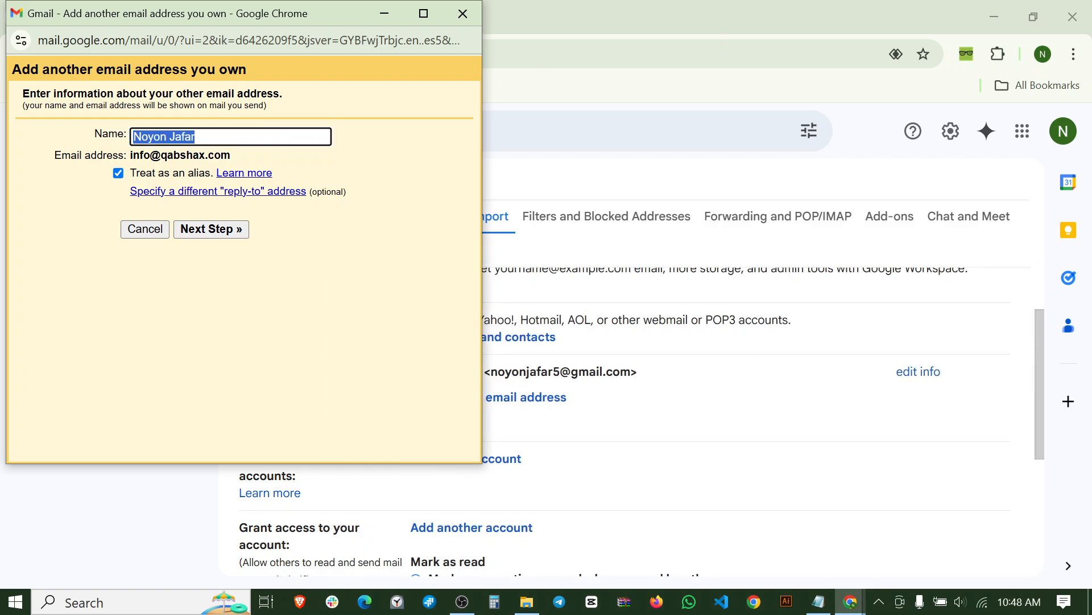
text(qabshax)
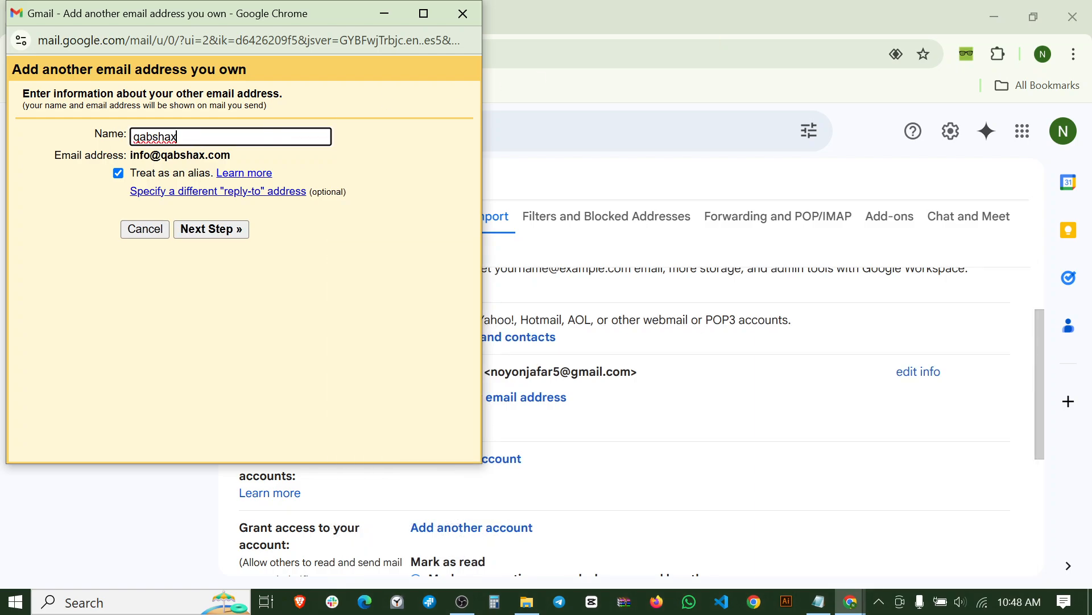
drag(138, 137, 128, 137)
text(Q)
key(End)
text(Geometri)
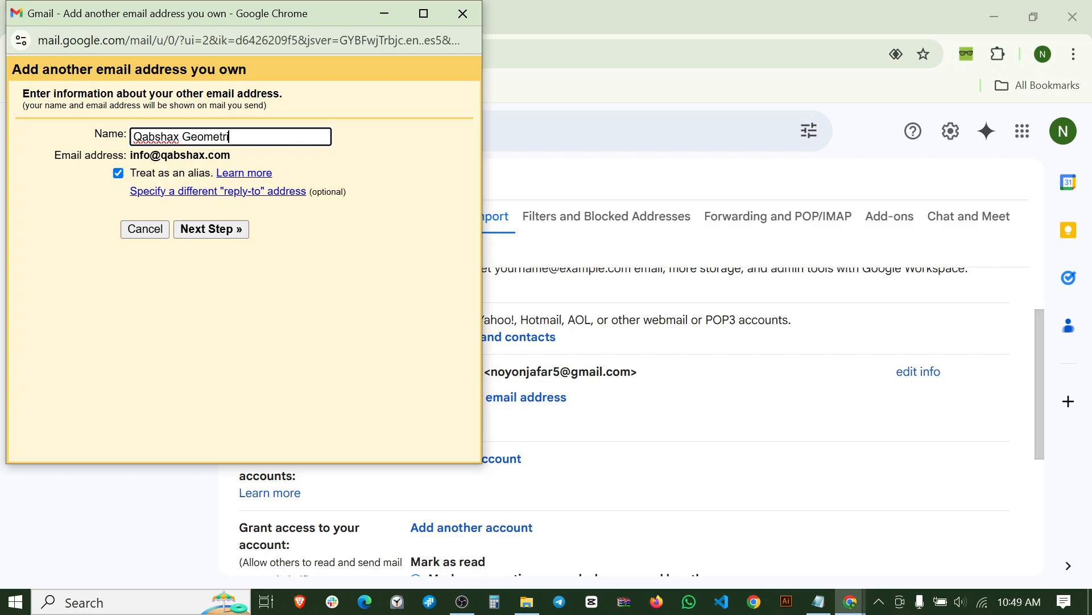
text(cs Inc.)
click(208, 231)
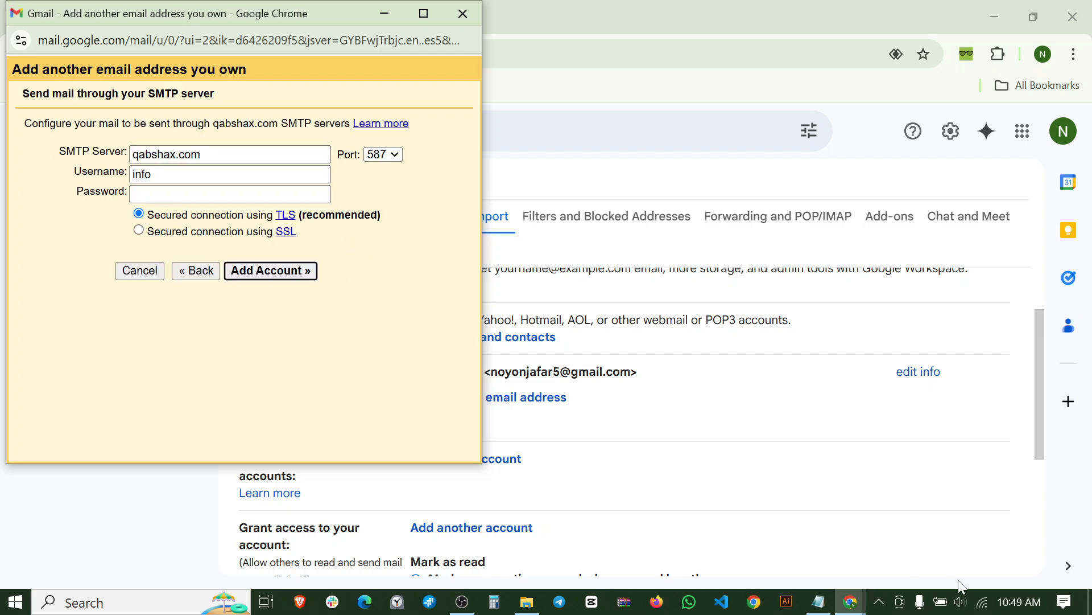
Step: Copy mail.qabshax.com from the Notepad notes into the SMTP Server field
click(818, 601)
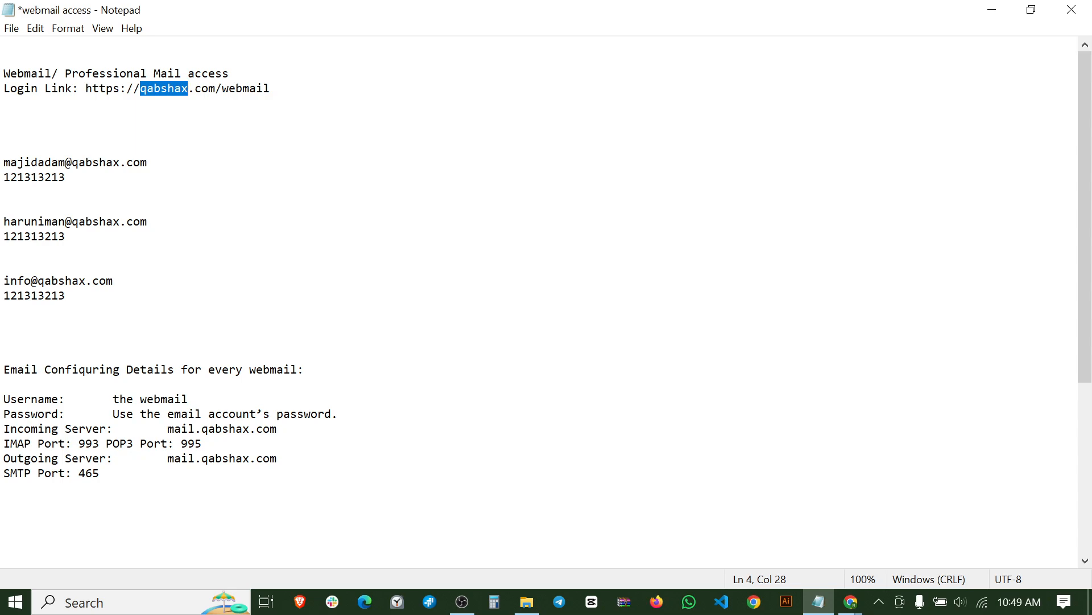
drag(277, 458, 168, 458)
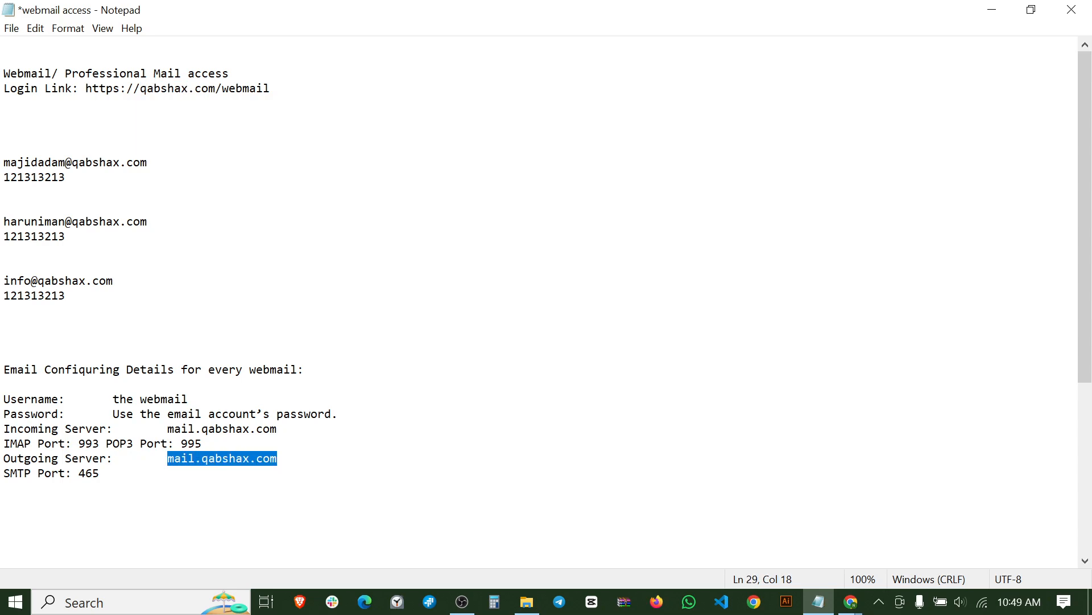
drag(168, 429, 167, 458)
key(ctrl+c)
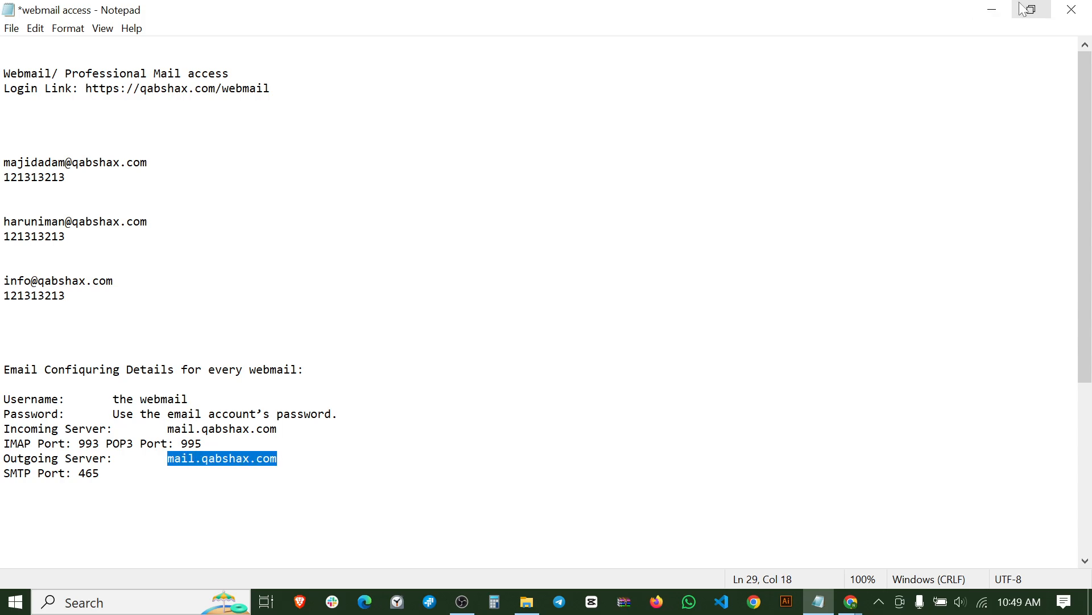
click(992, 9)
drag(222, 155, 99, 159)
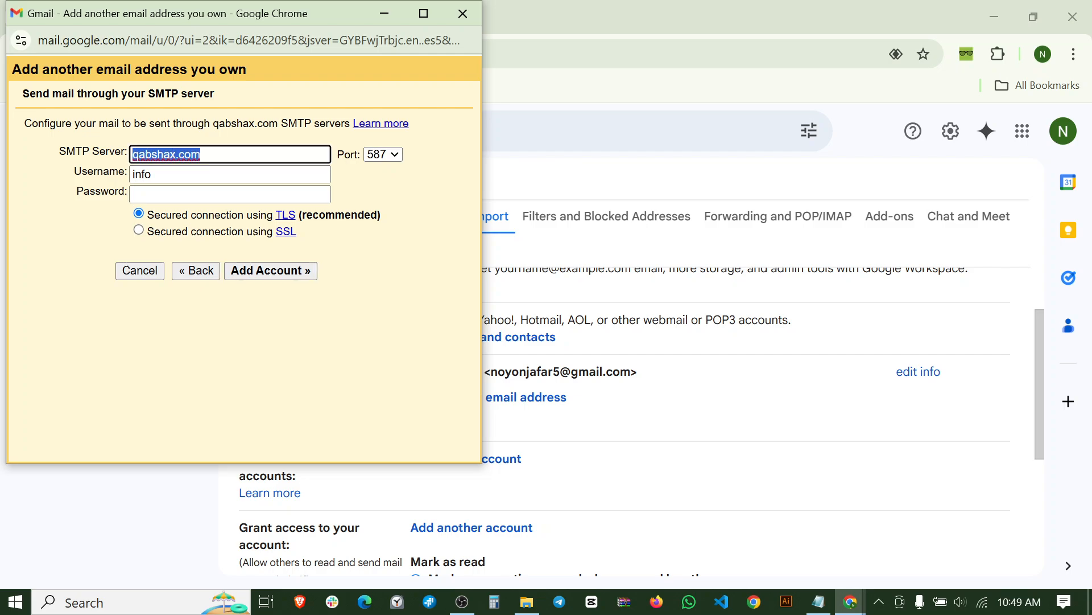
key(ctrl+v)
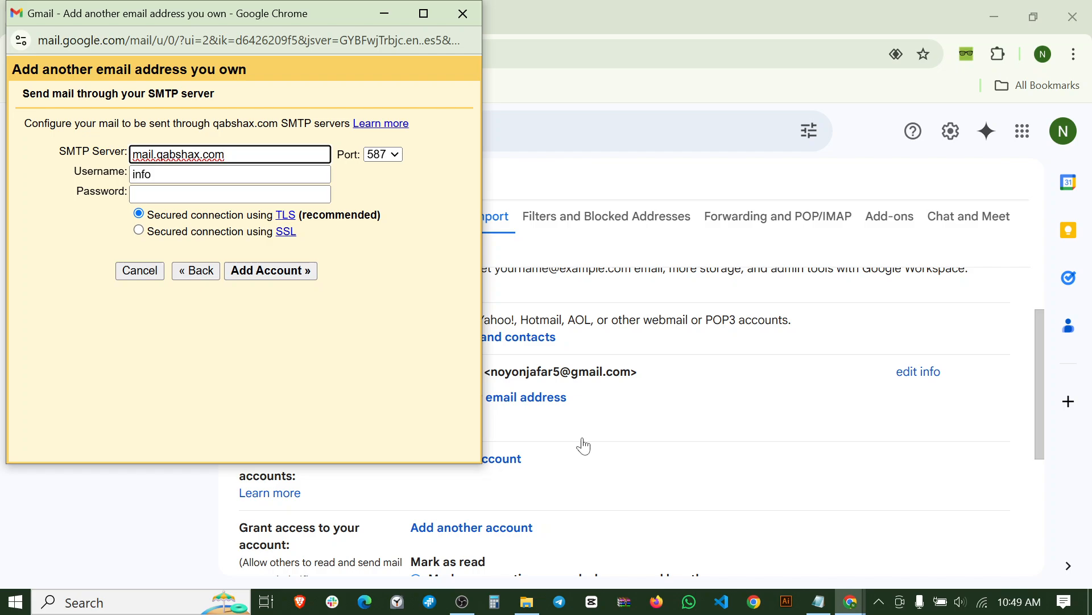
click(818, 601)
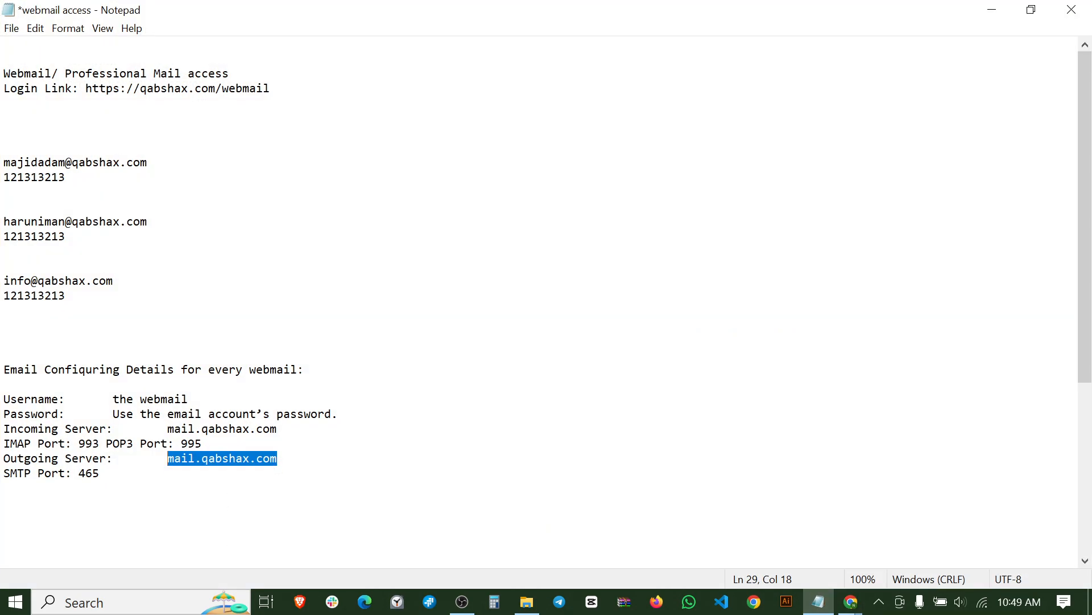
drag(114, 281, 3, 281)
key(ctrl+c)
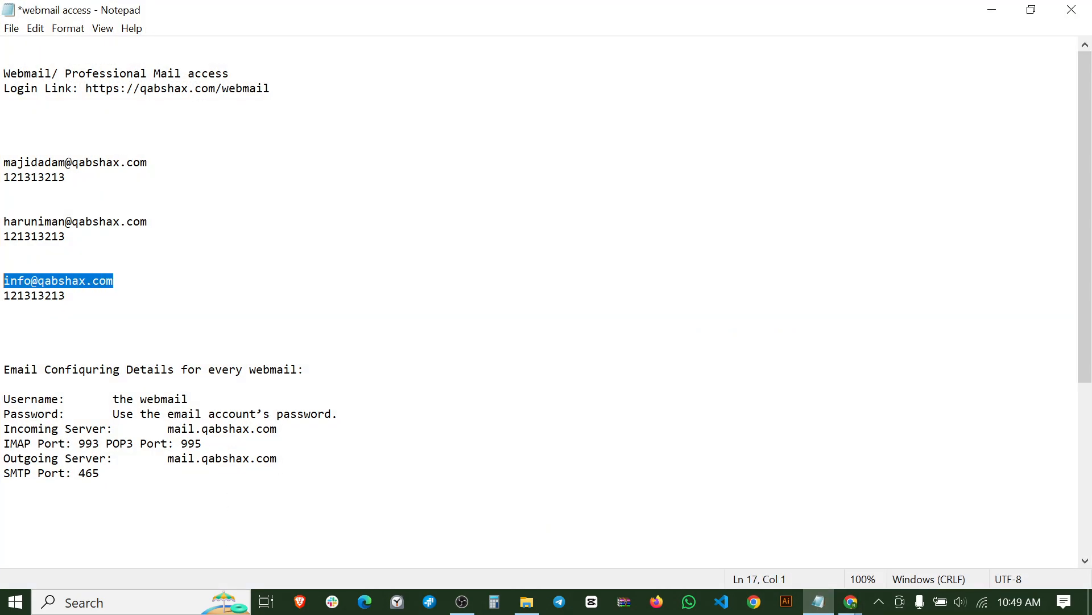
click(86, 163)
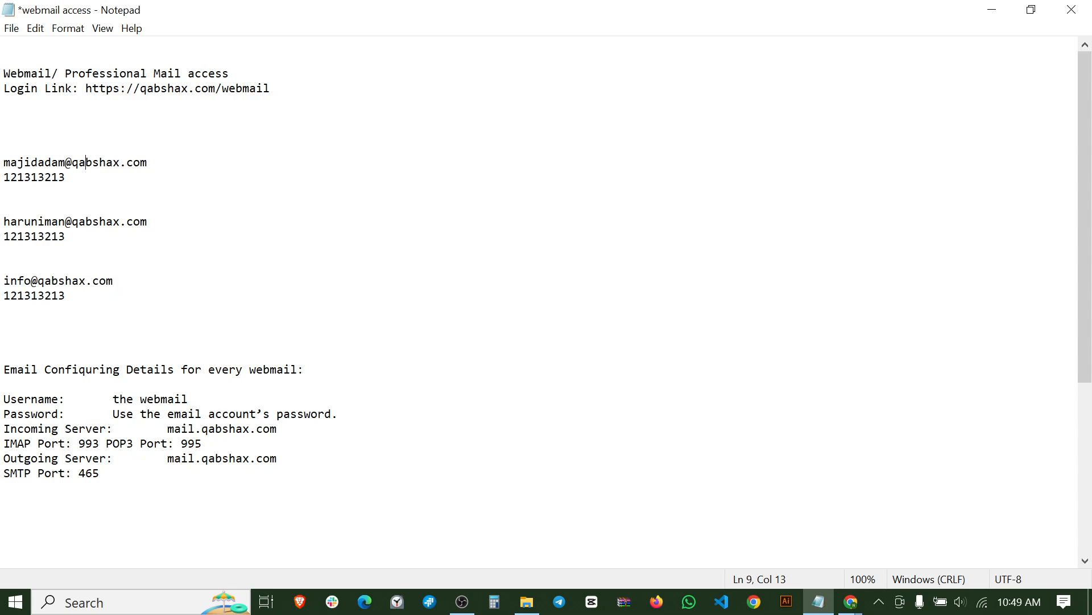
drag(92, 221, 4, 235)
click(31, 222)
key(shift+End)
key(Down)
key(Down)
key(Down)
key(Down)
key(End)
key(shift+Left)
key(shift+Left)
key(shift+Left)
key(shift+Left)
key(shift+Left)
key(shift+Left)
key(shift+Left)
key(shift+Left)
key(shift+Left)
key(shift+Left)
key(shift+Left)
key(shift+Left)
key(shift+Left)
key(shift+Left)
key(shift+Left)
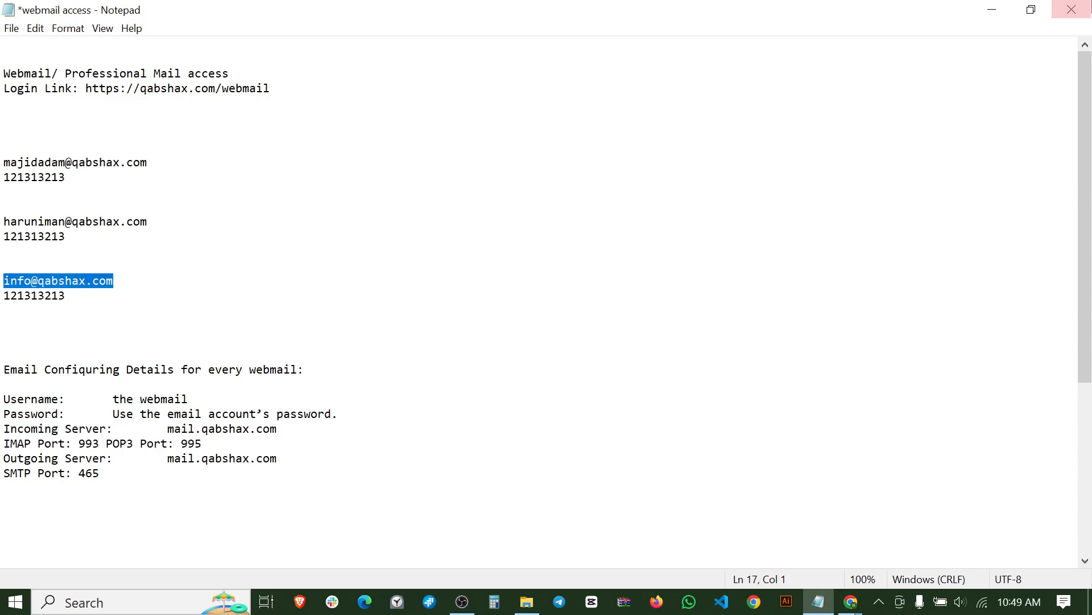
click(991, 10)
drag(174, 176, 117, 187)
key(ctrl+v)
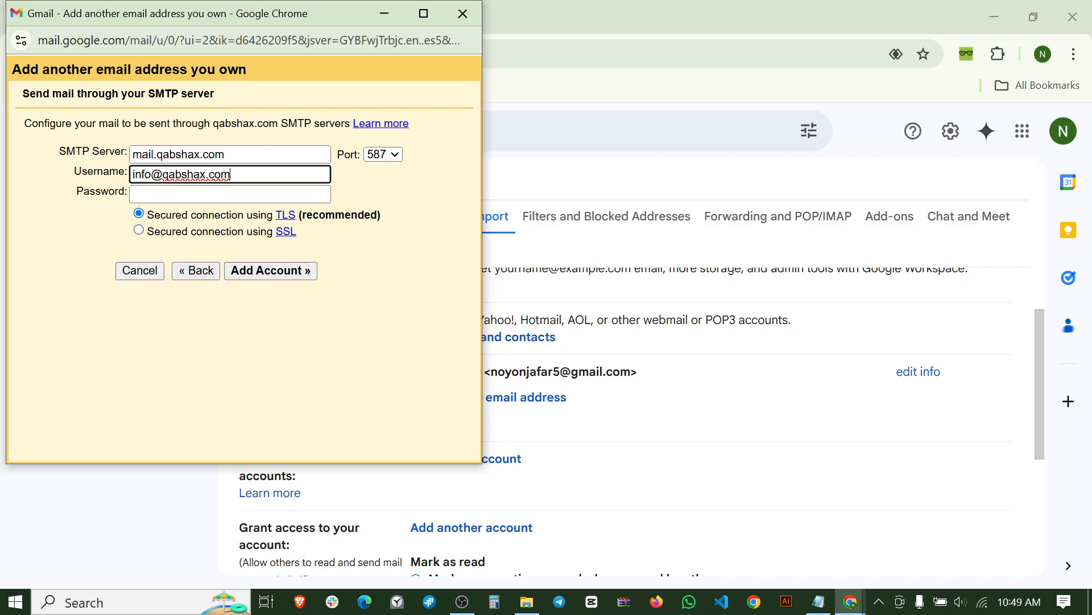
Step: Paste the account password from the notes into the Password field and check the port
click(819, 602)
click(66, 237)
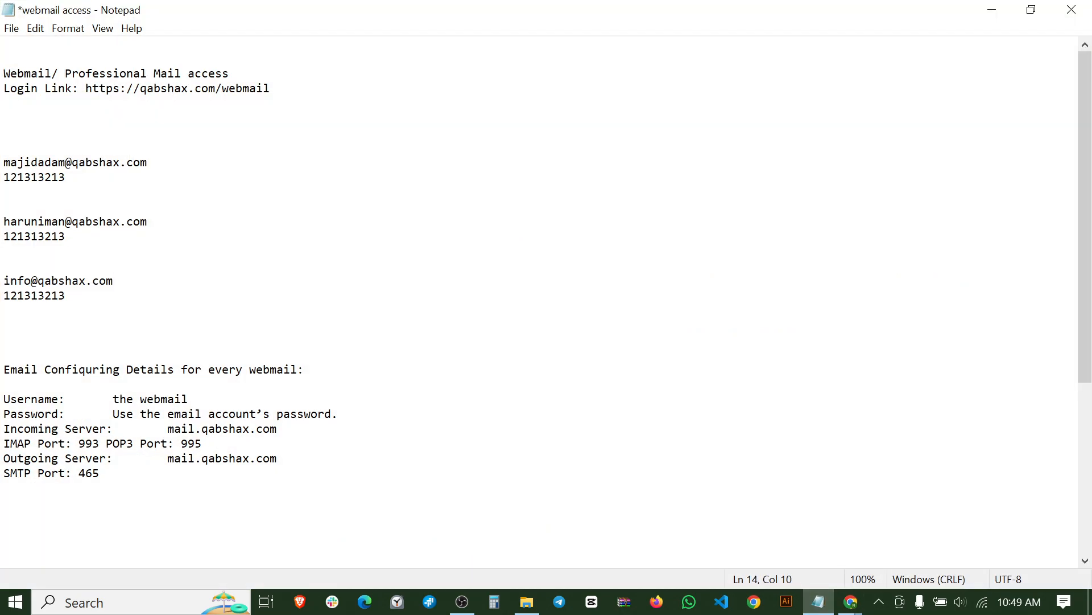
double_click(64, 296)
click(66, 296)
click(851, 601)
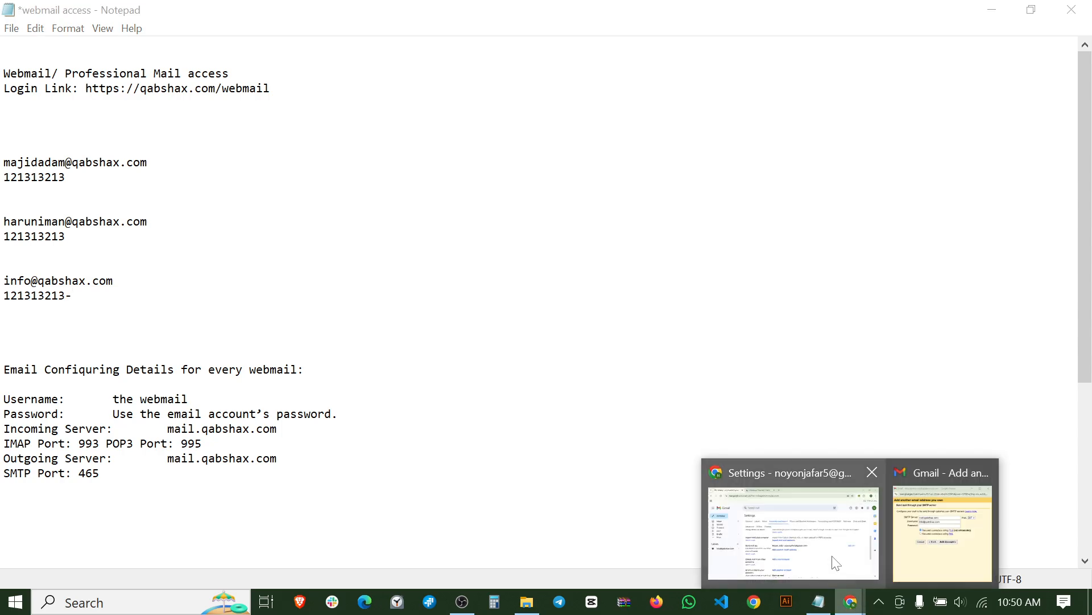
click(945, 545)
click(228, 194)
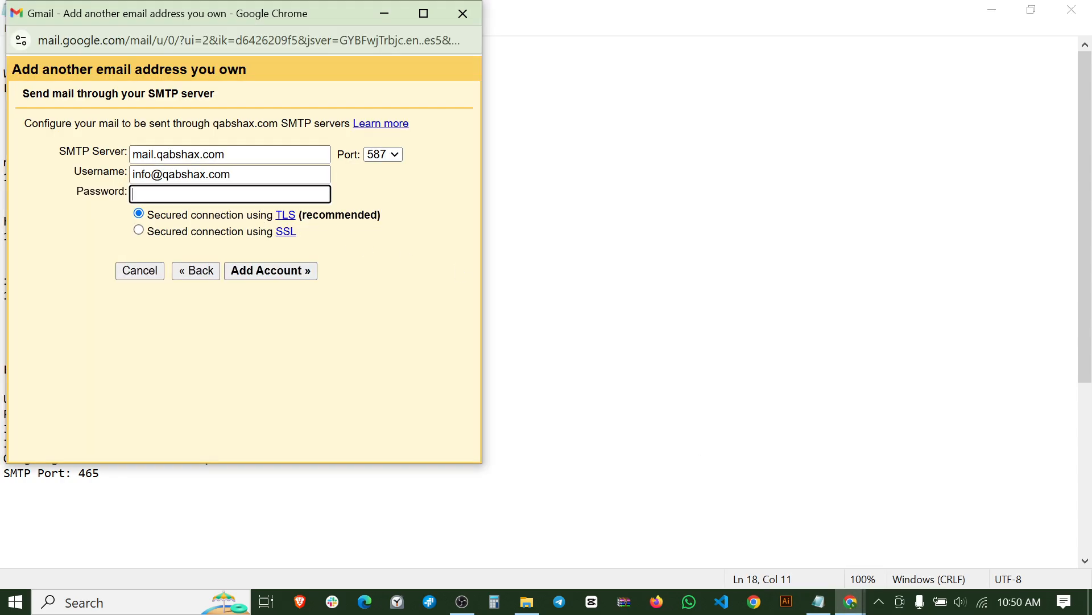
key(ctrl+v)
click(805, 600)
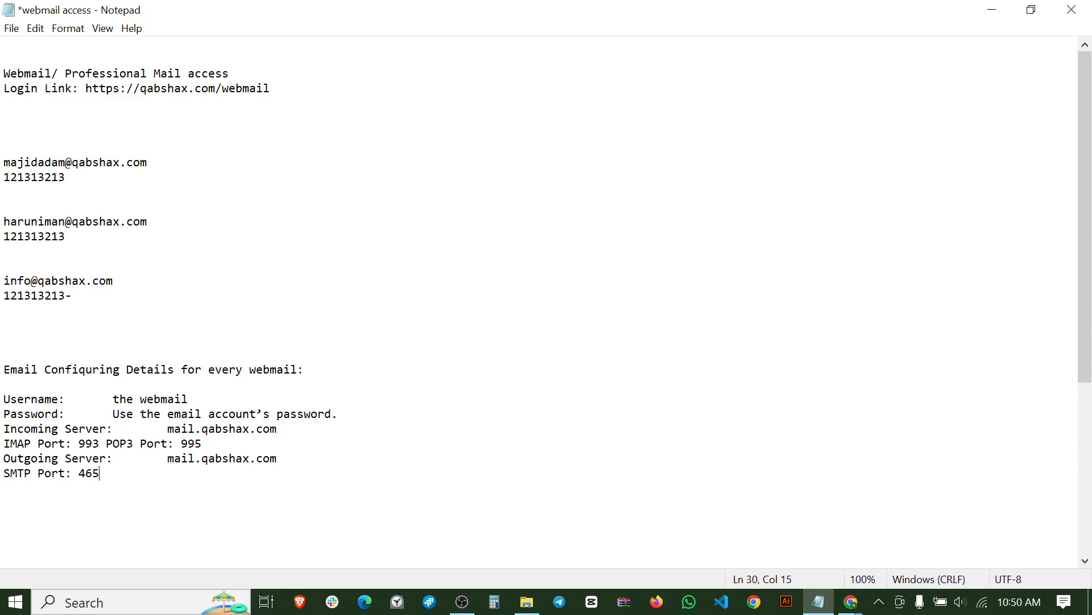
key(shift+Left)
key(shift+Left)
Step: Switch the SMTP port to 465 and add the account, dismissing the save-password prompt
click(987, 10)
click(383, 154)
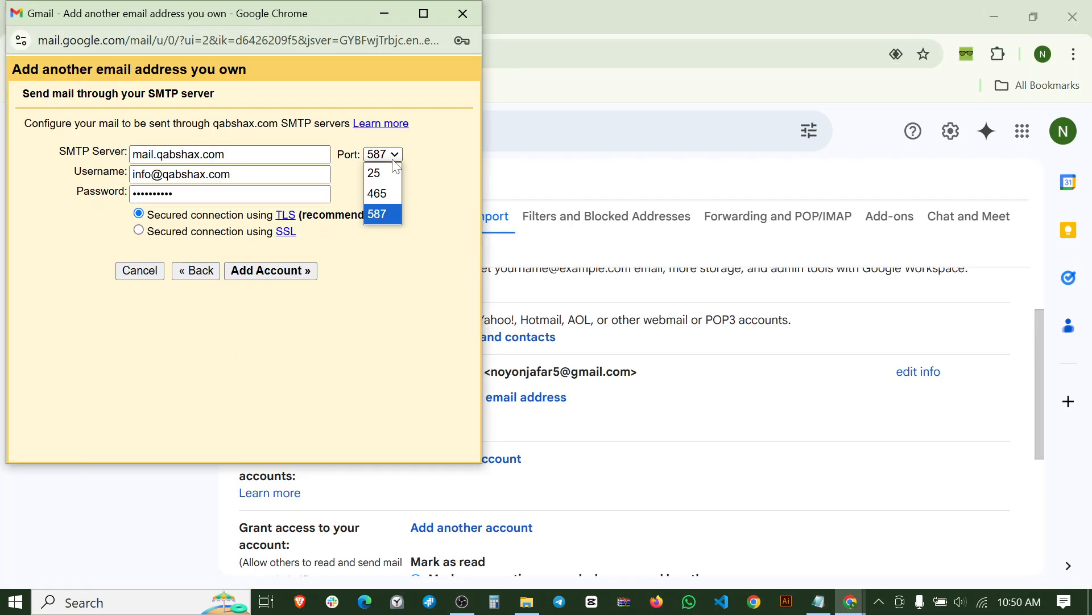
click(377, 193)
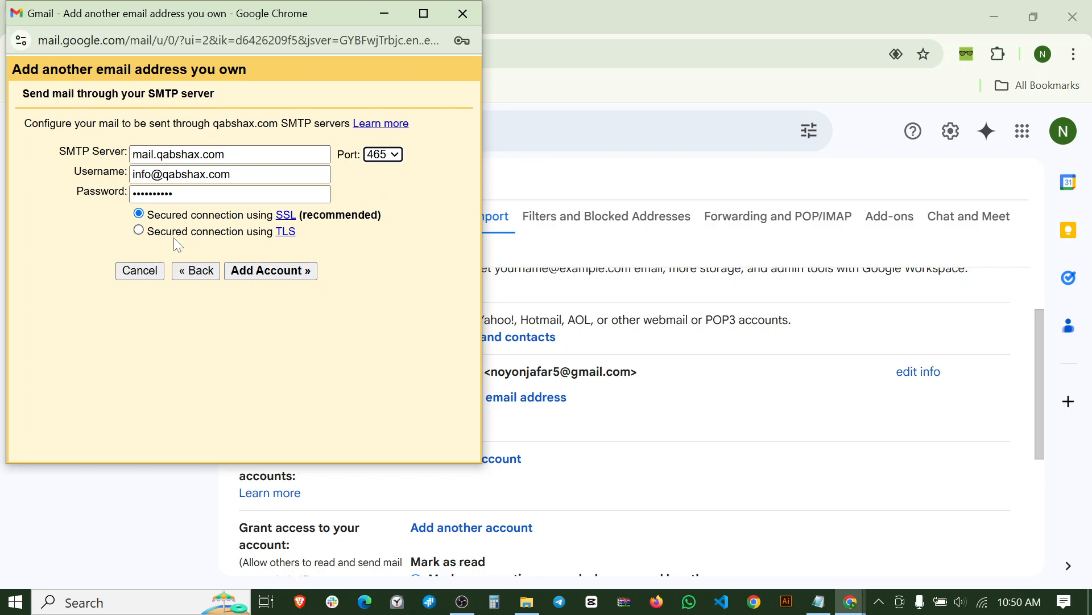
click(266, 273)
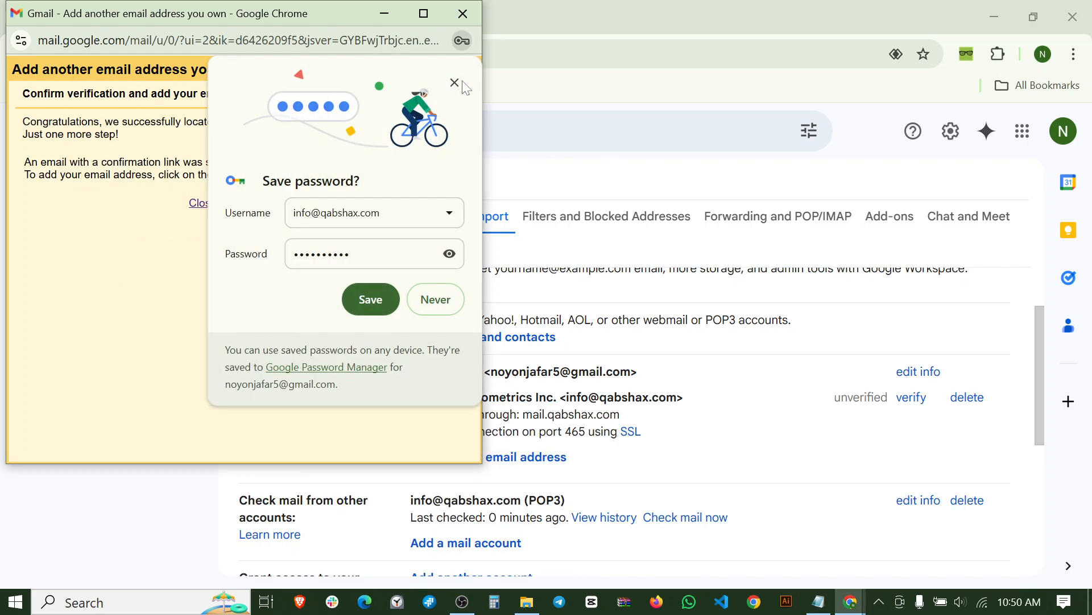
click(454, 83)
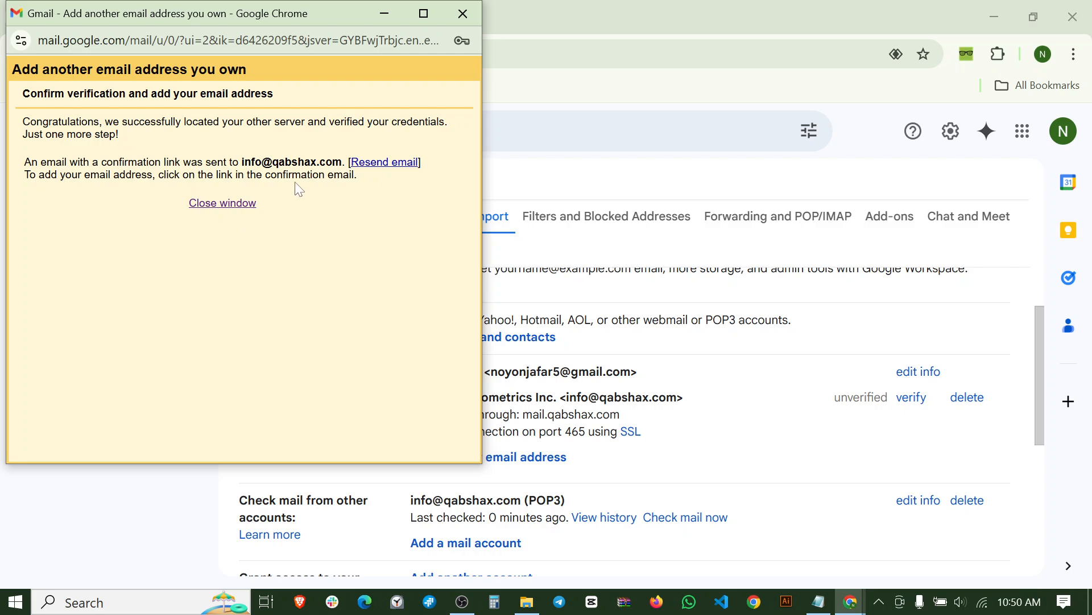
Step: Read the confirmation notice, then minimize its window to return to Accounts and Import
drag(40, 163, 278, 163)
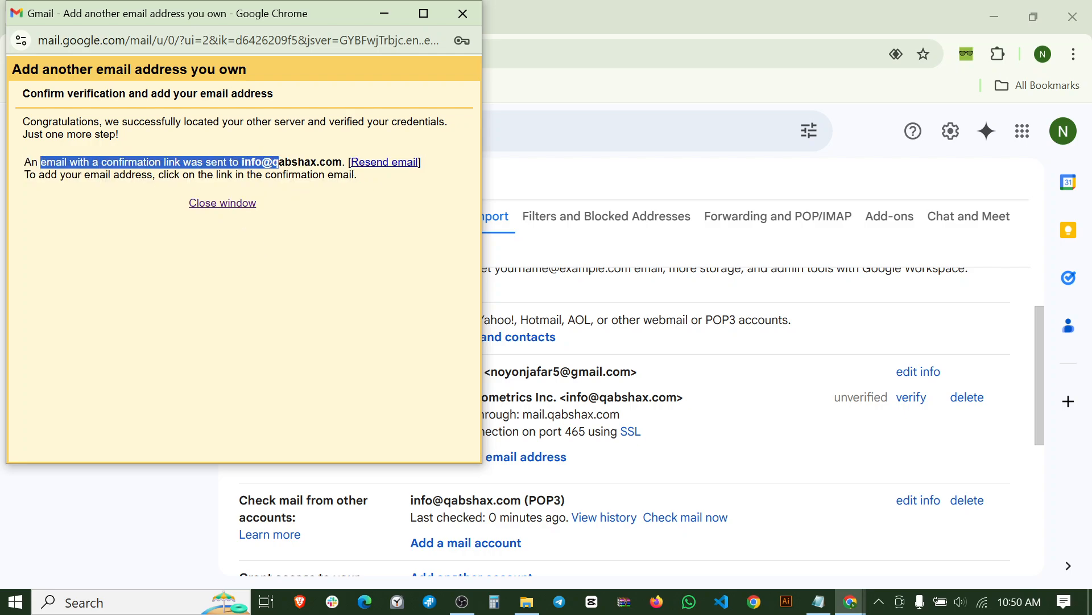
click(278, 162)
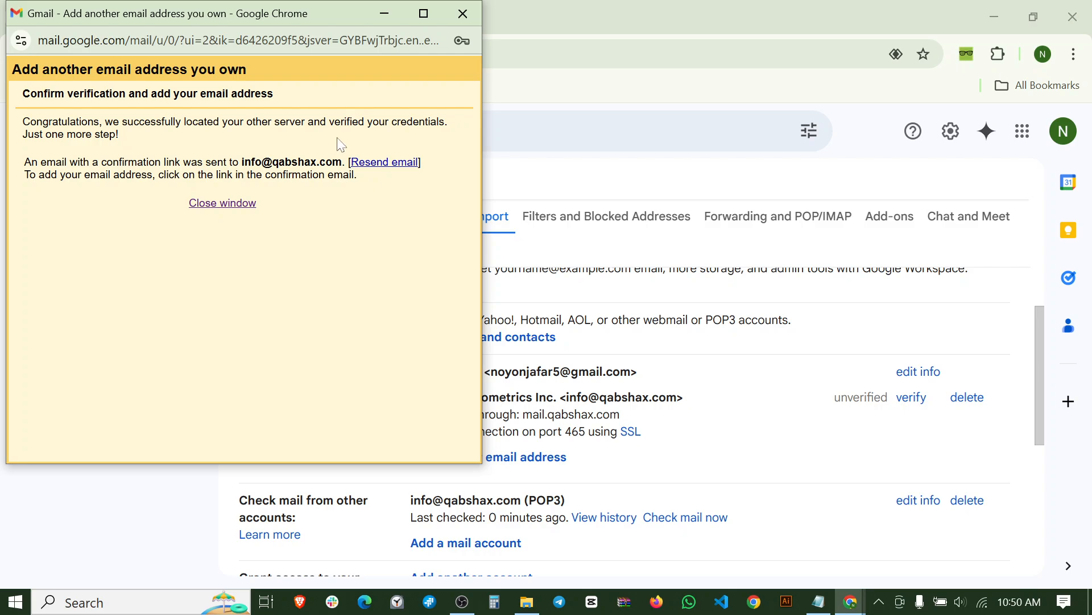
click(384, 13)
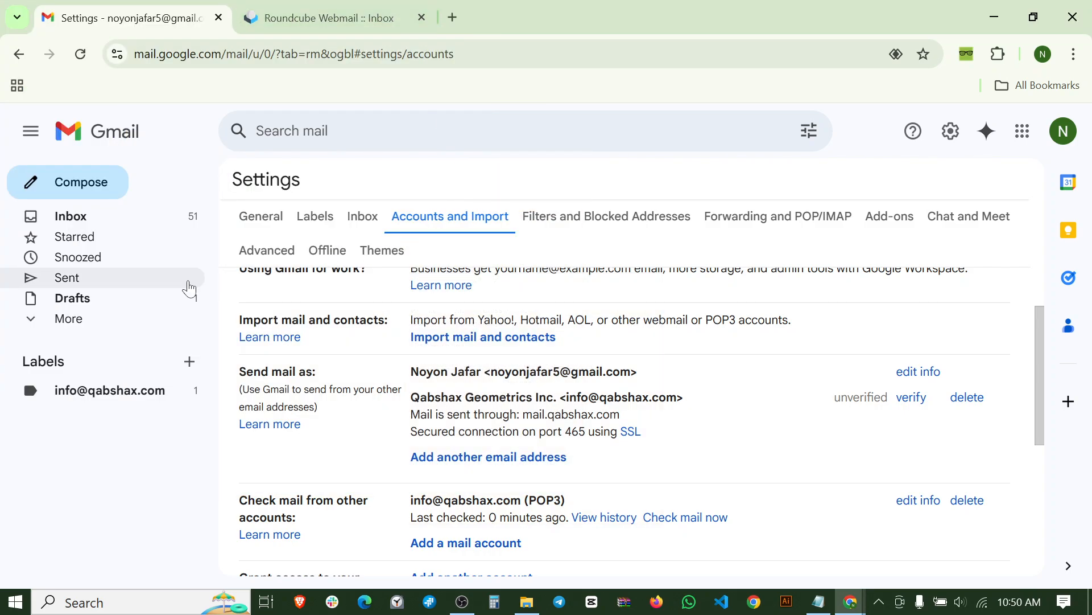
click(188, 218)
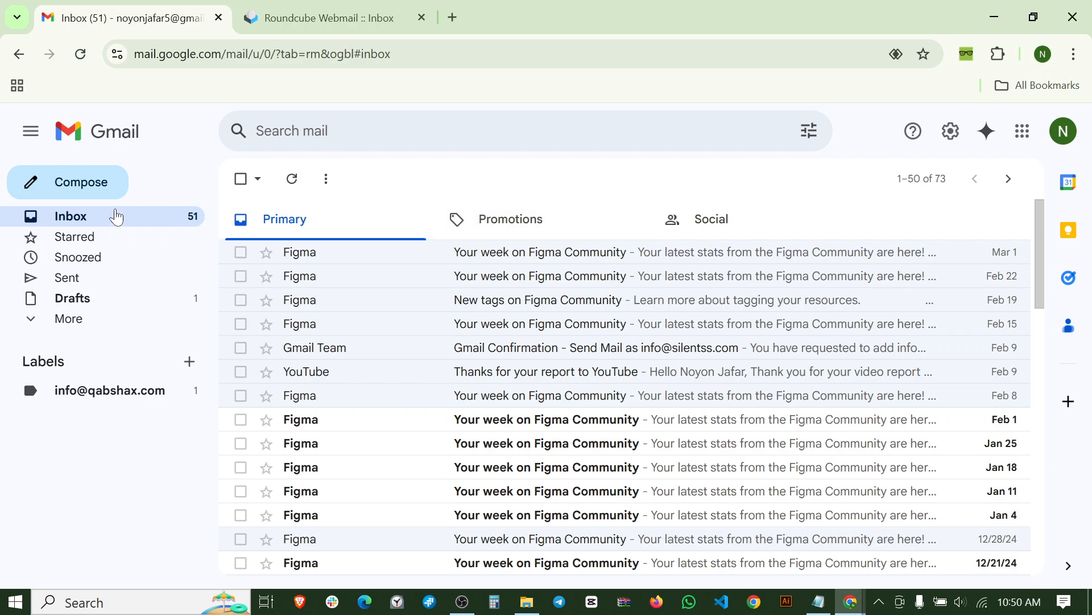
click(75, 219)
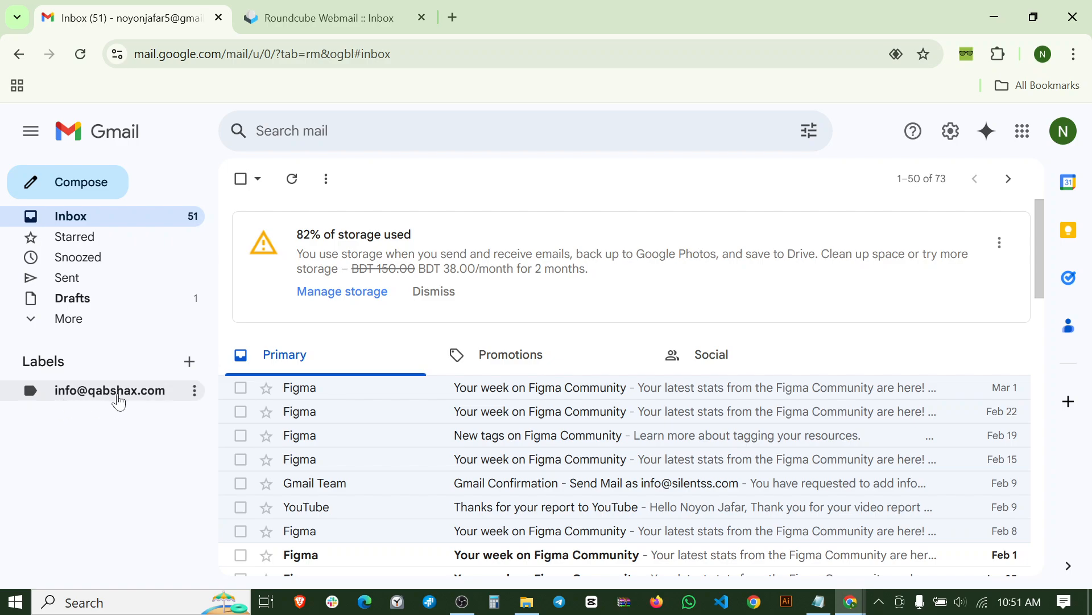
click(128, 391)
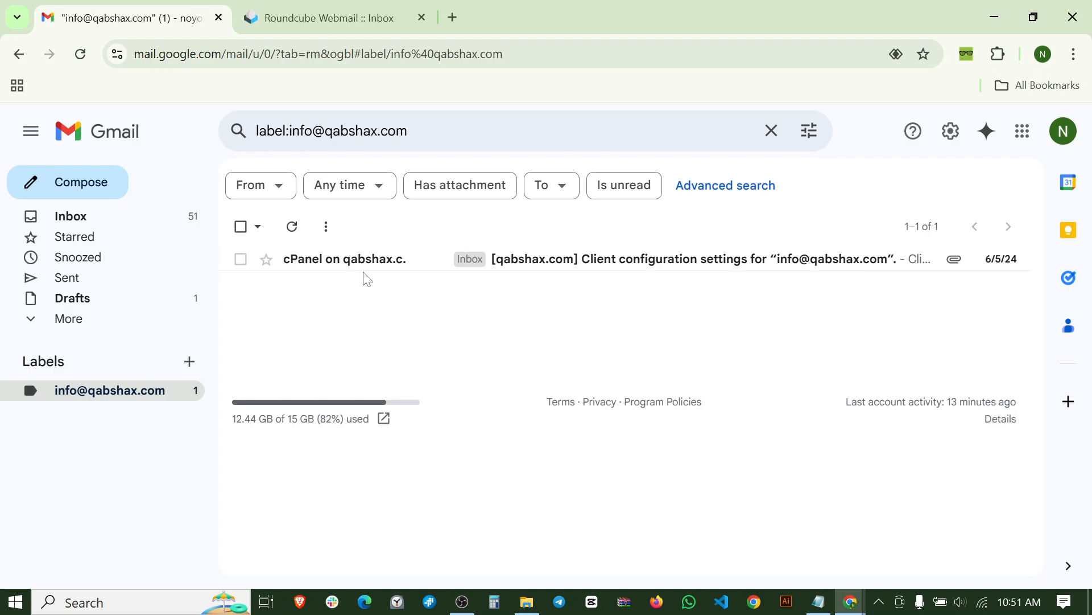
click(293, 230)
click(72, 219)
scroll(441, 384, down, 3)
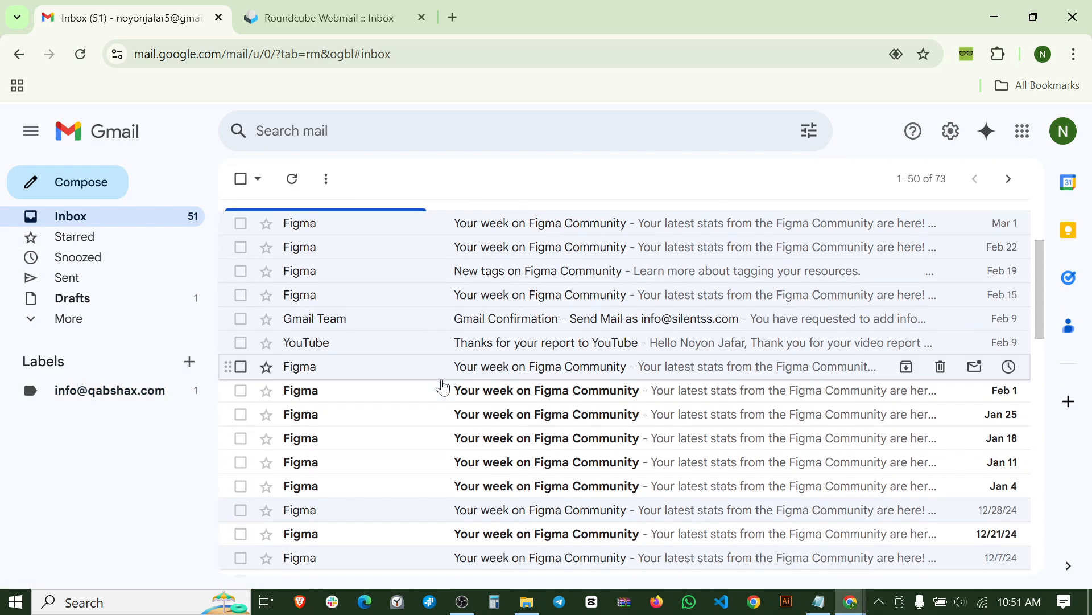
scroll(442, 387, up, 3)
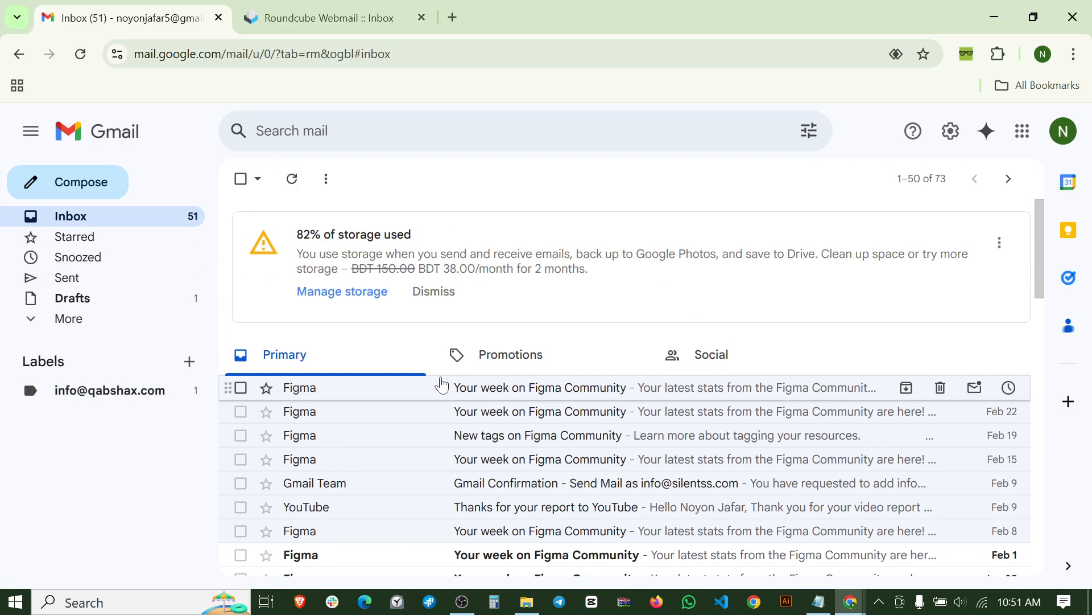
click(307, 19)
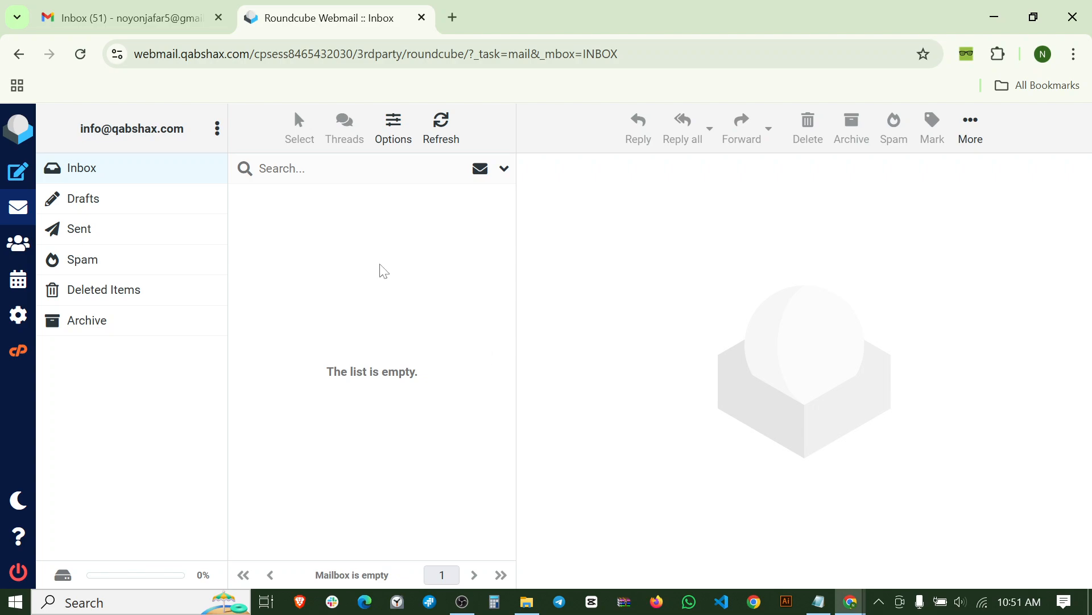
click(442, 129)
click(441, 122)
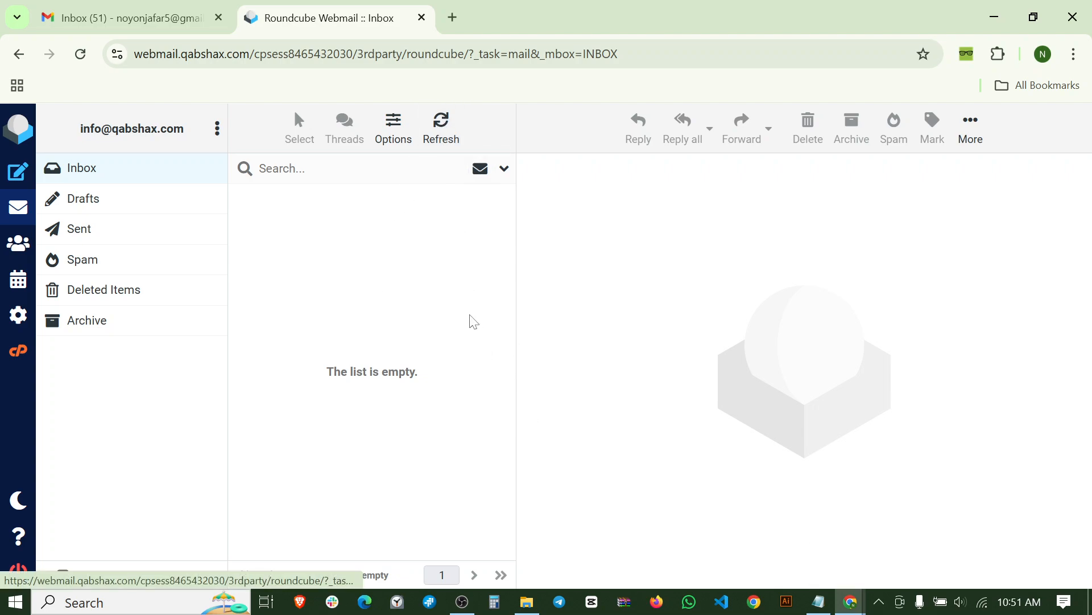
click(136, 13)
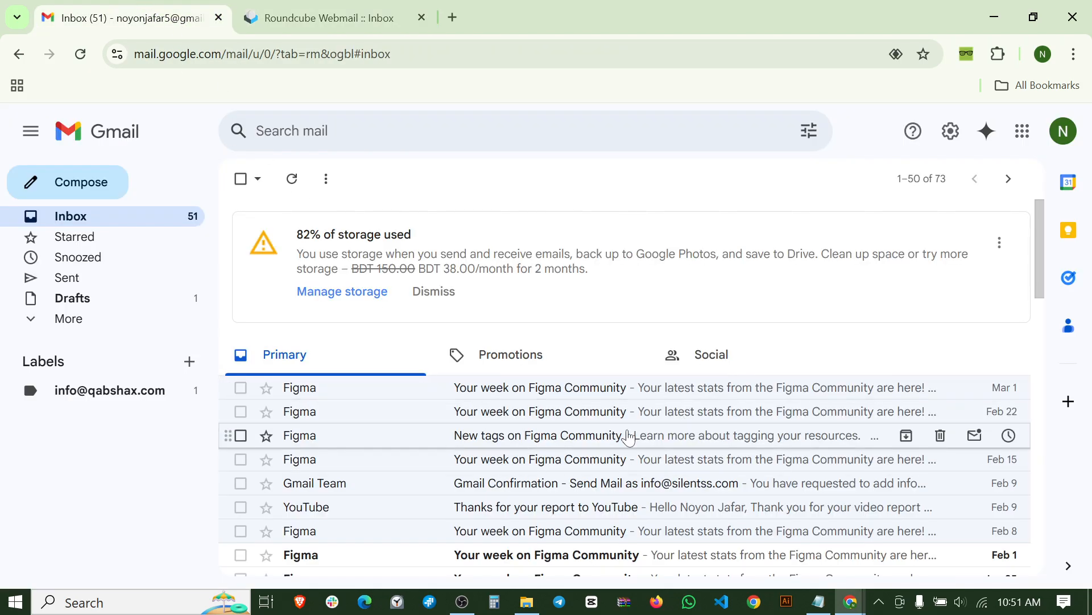
Step: Read through the cPanel 'Client configuration settings' email under the domain label, then return to Inbox
scroll(628, 437, down, 20)
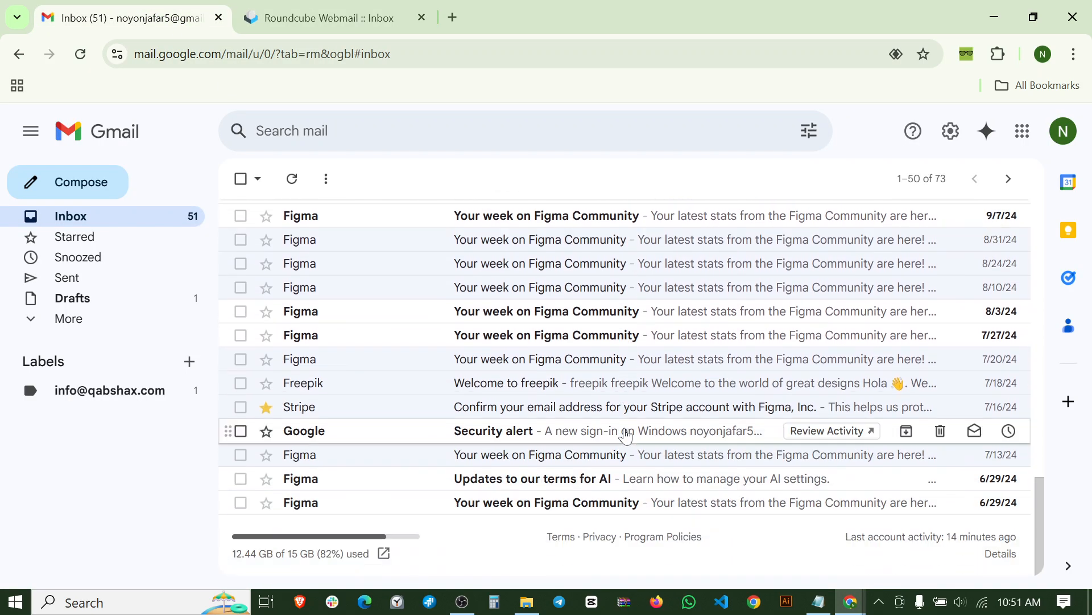
scroll(626, 435, up, 20)
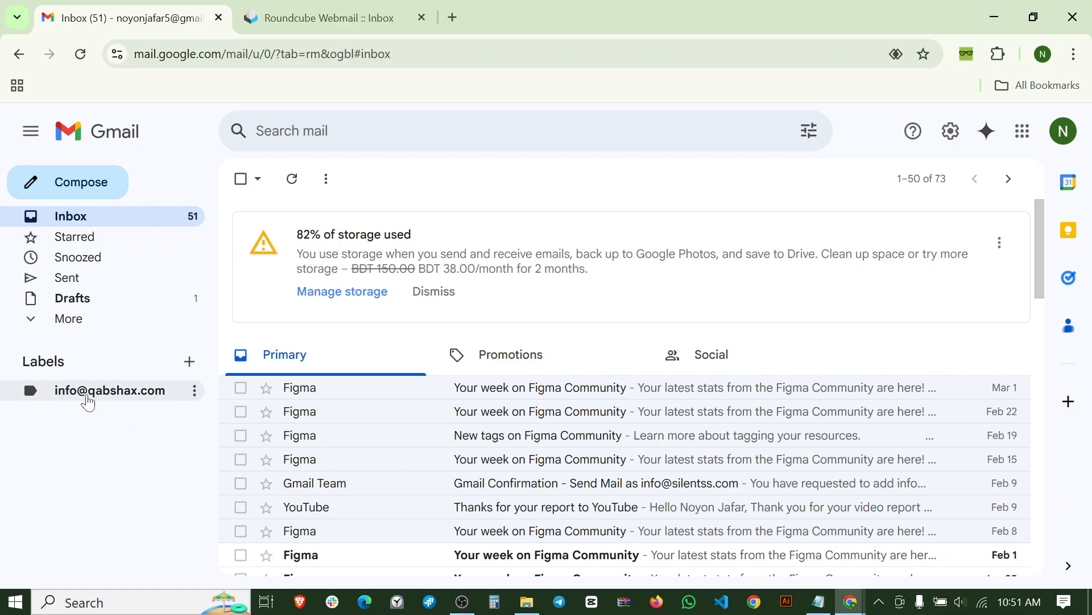
click(86, 392)
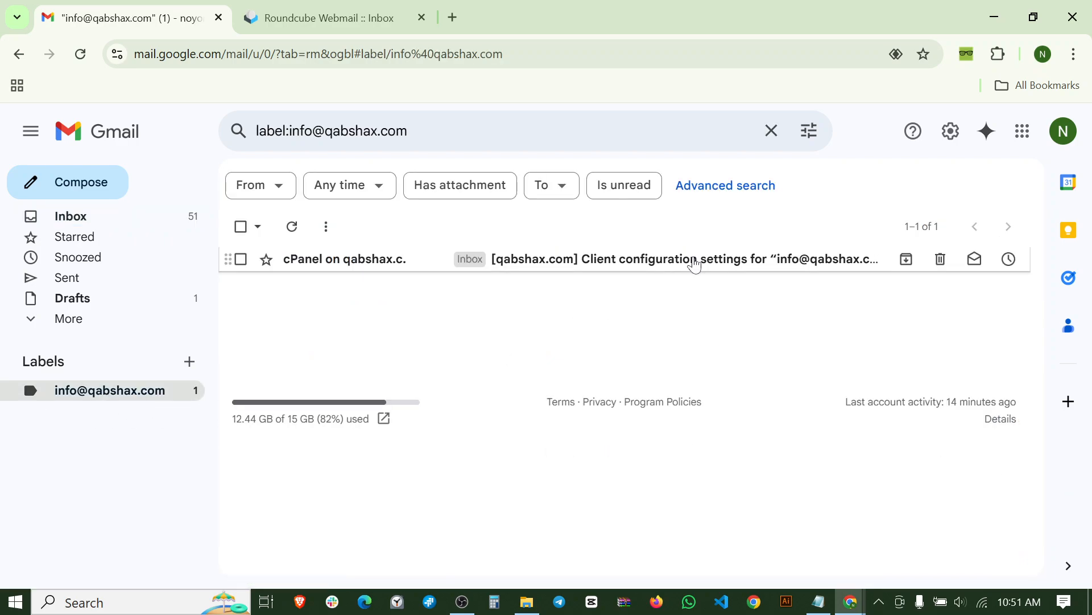
click(693, 263)
scroll(503, 384, down, 15)
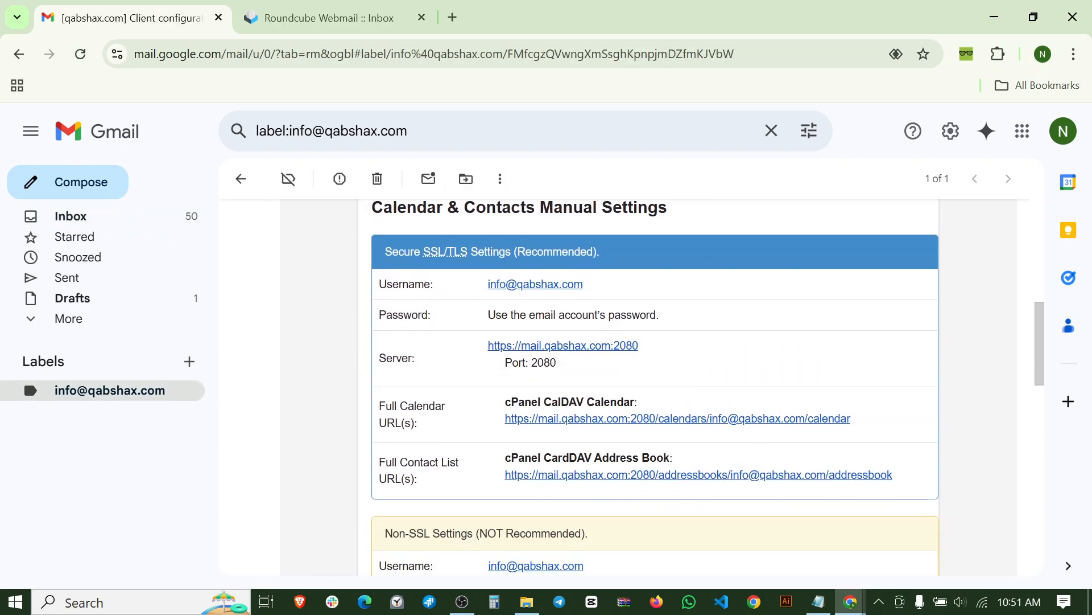
scroll(500, 381, down, 4)
mouse_move(487, 420)
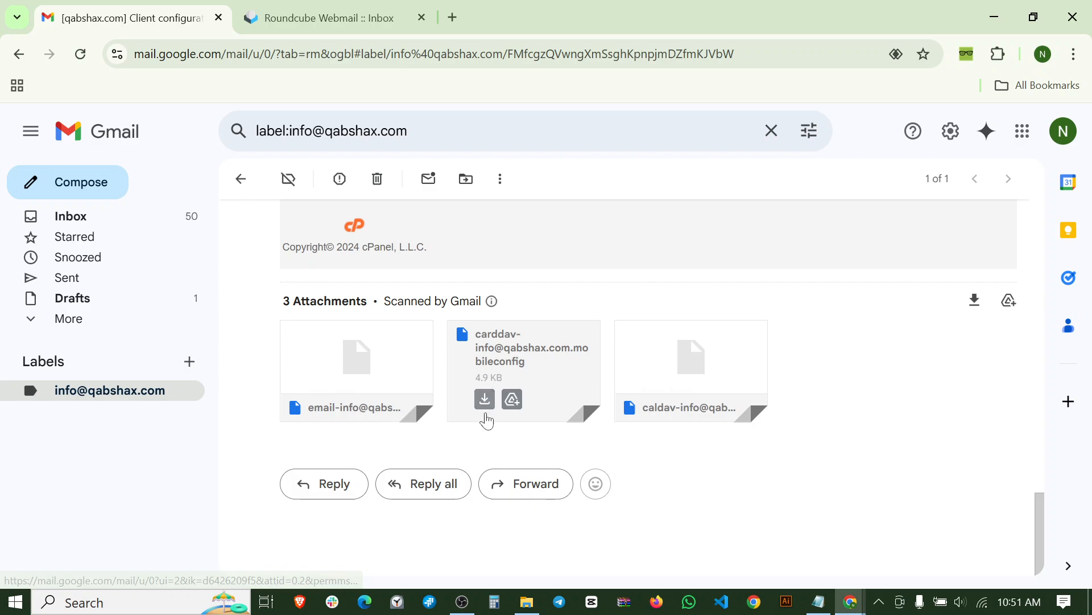
scroll(486, 420, up, 15)
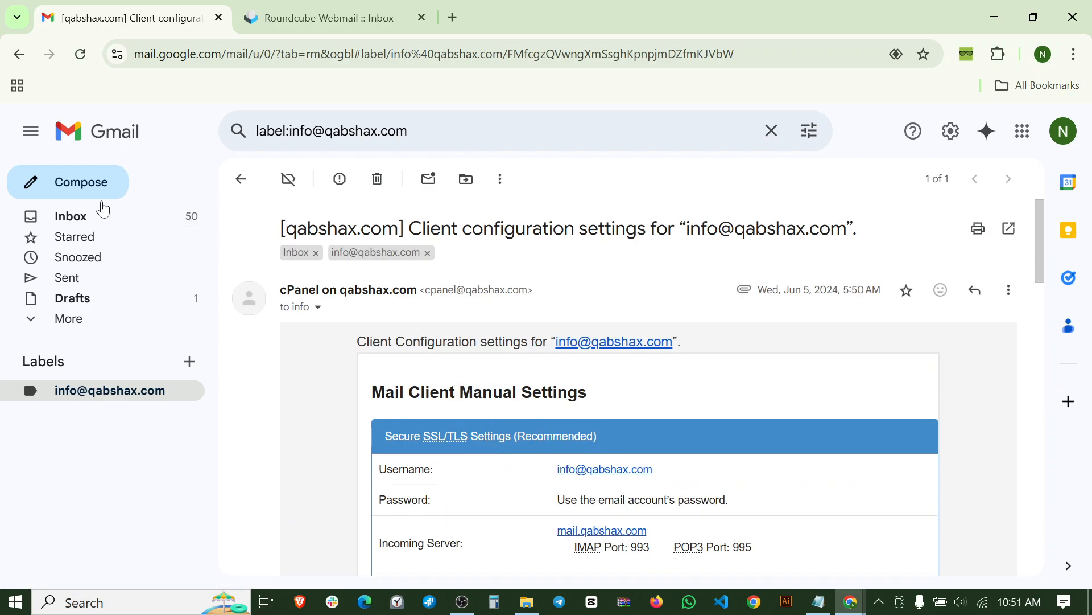
click(68, 216)
Step: Star the Gmail Team confirmation message in the inbox
scroll(488, 260, down, 10)
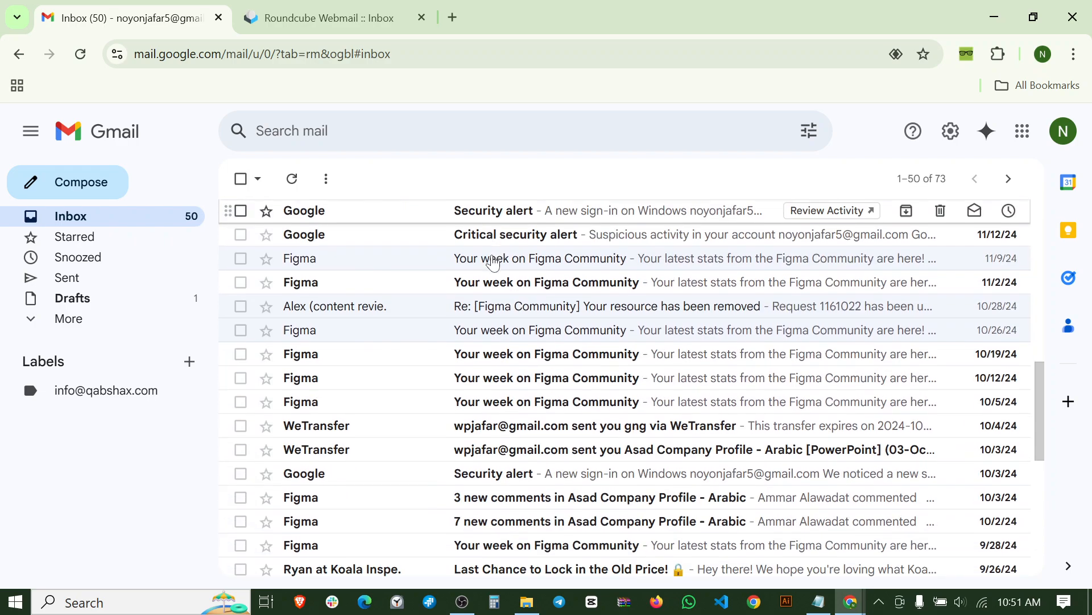
scroll(488, 260, up, 12)
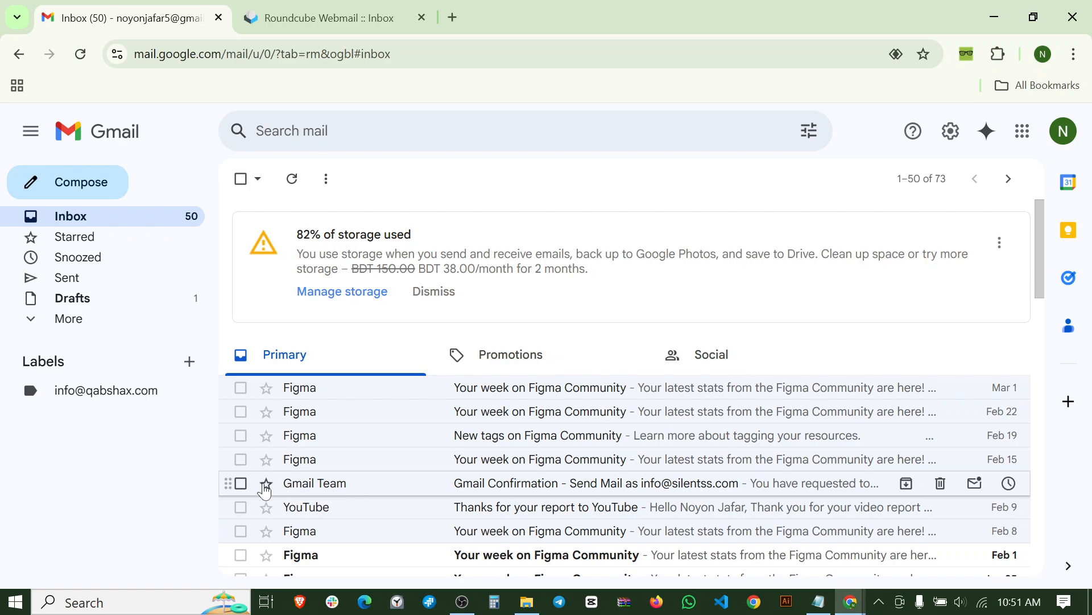
click(240, 484)
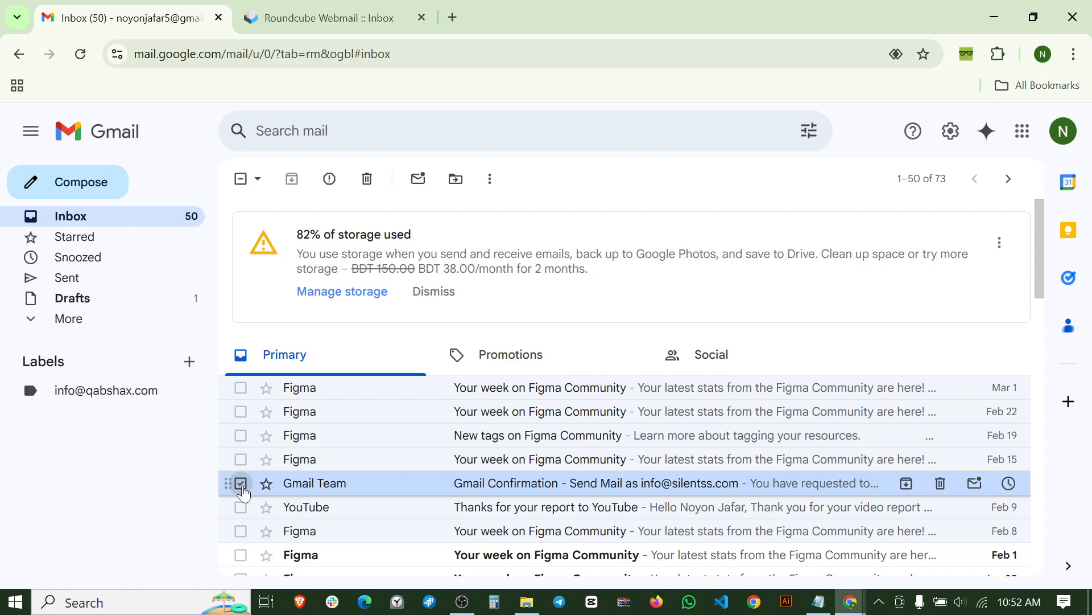
click(241, 484)
click(266, 483)
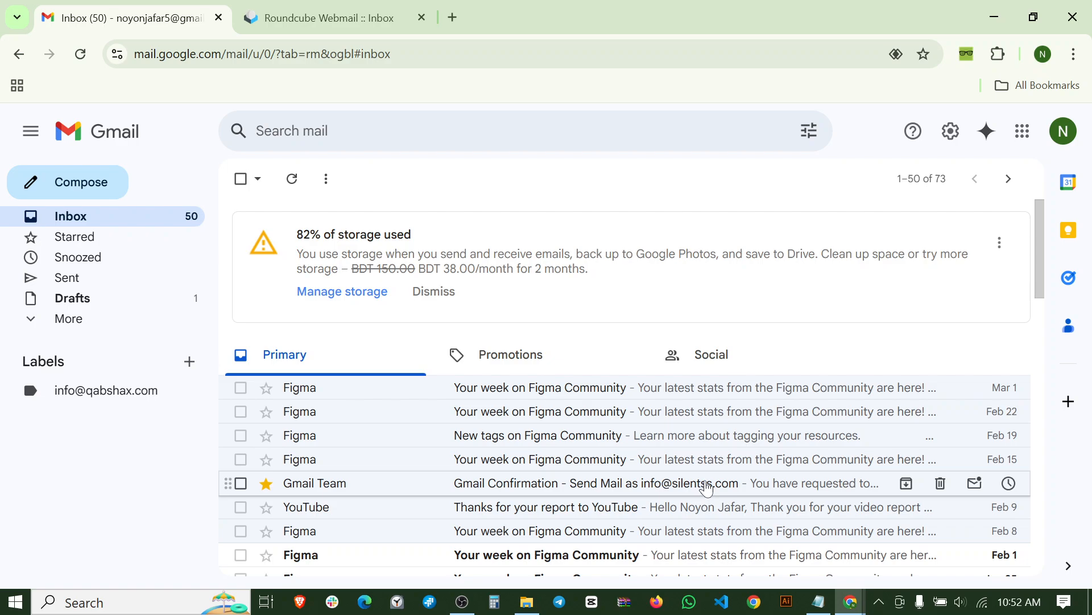
click(241, 483)
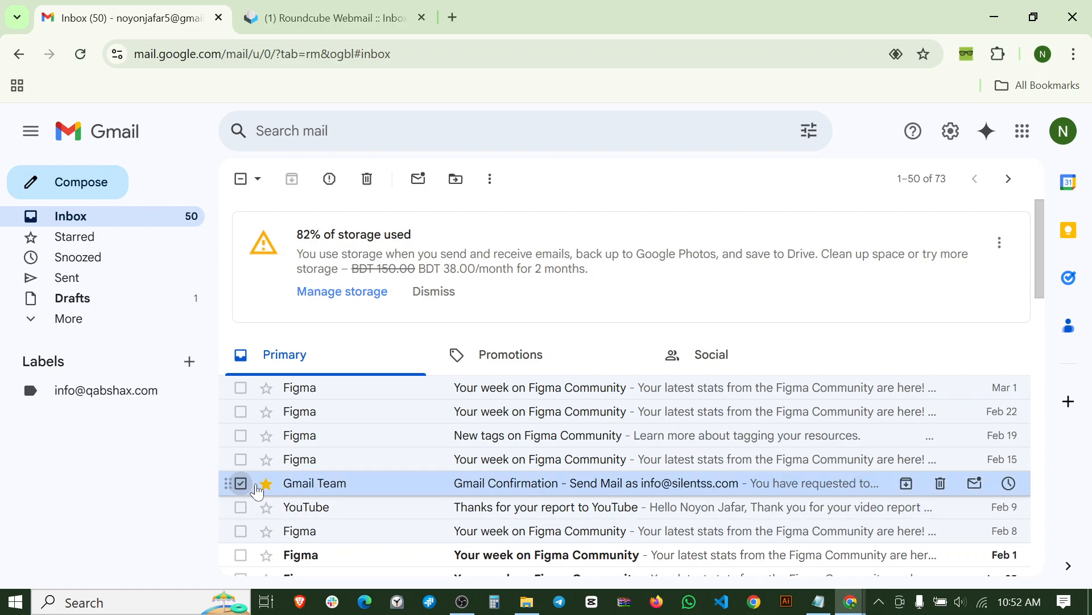
click(241, 483)
Step: Open the Gmail Confirmation email, reload Gmail and the domain label, then switch to Roundcube Webmail
click(509, 484)
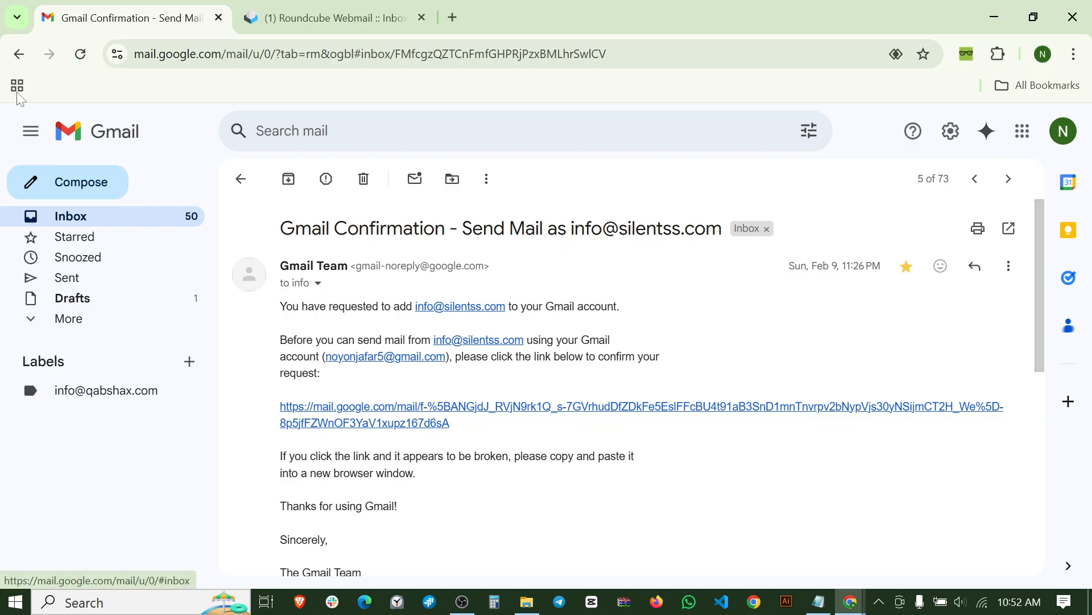
click(78, 189)
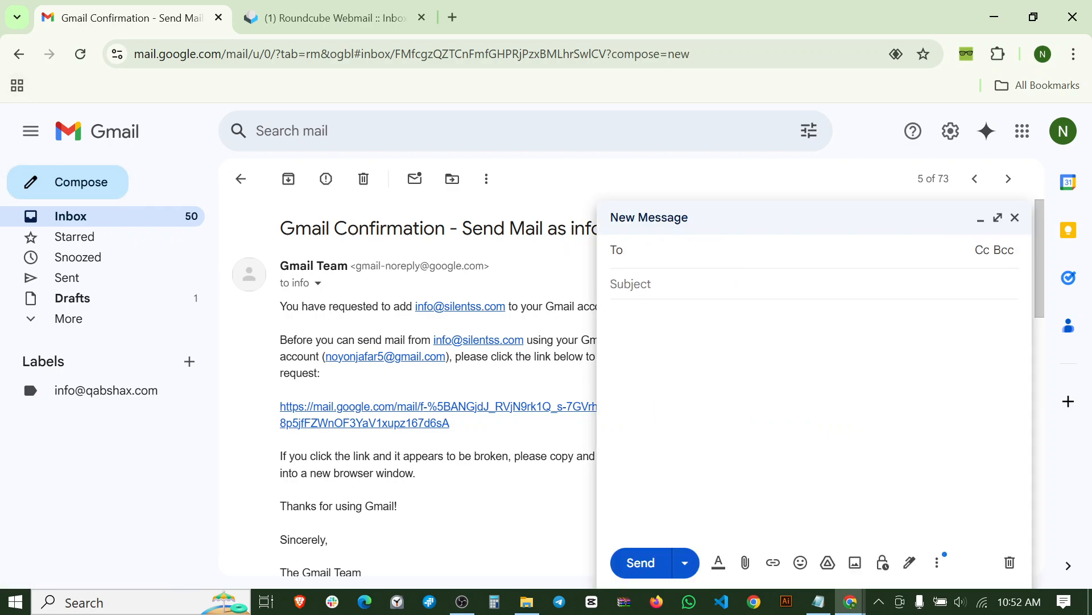
click(1015, 217)
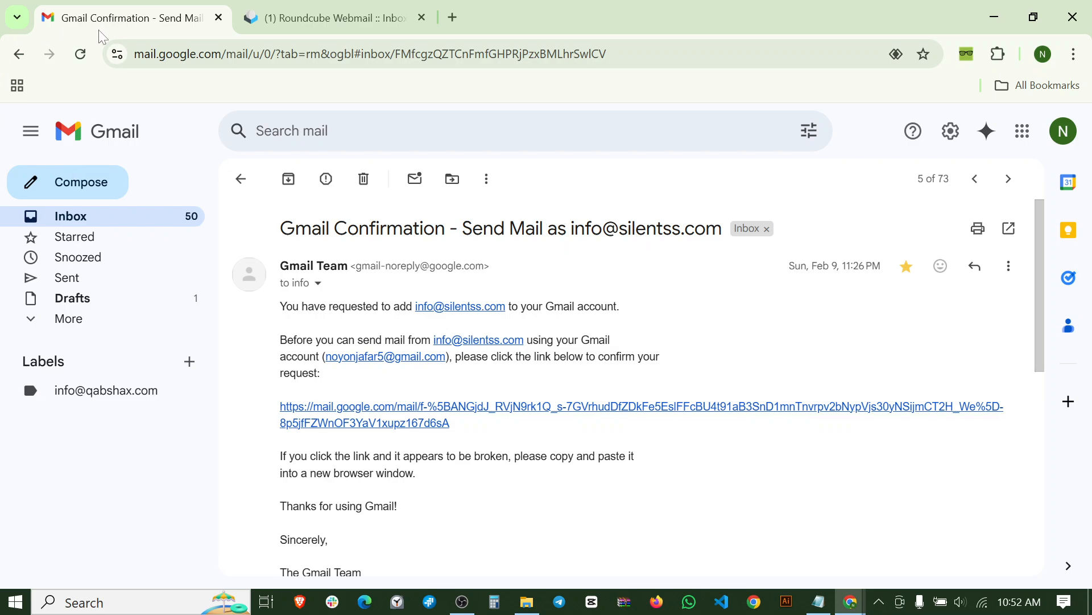
click(80, 53)
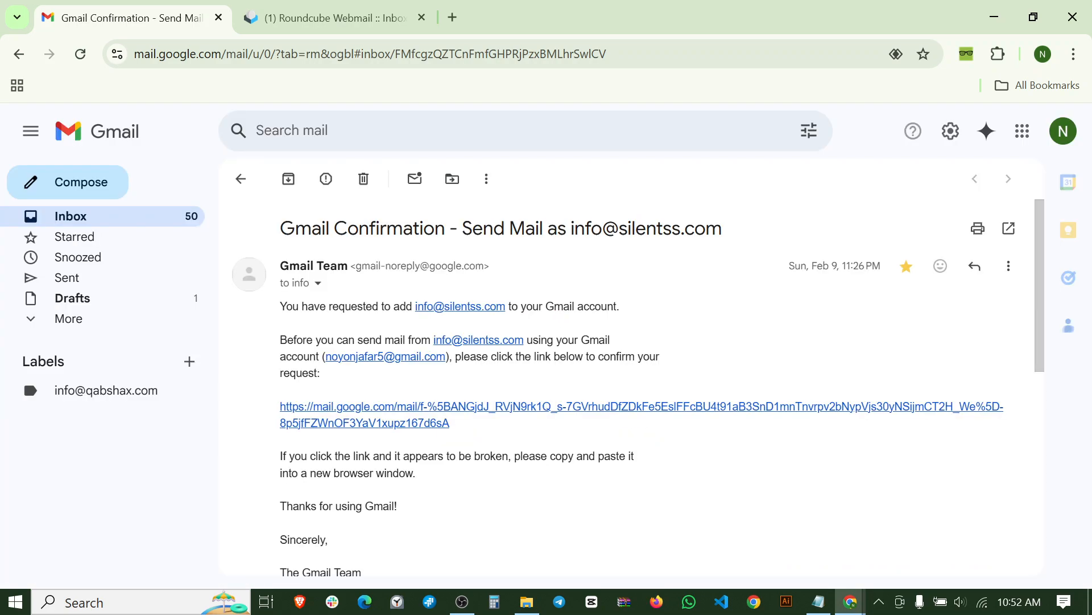
click(97, 390)
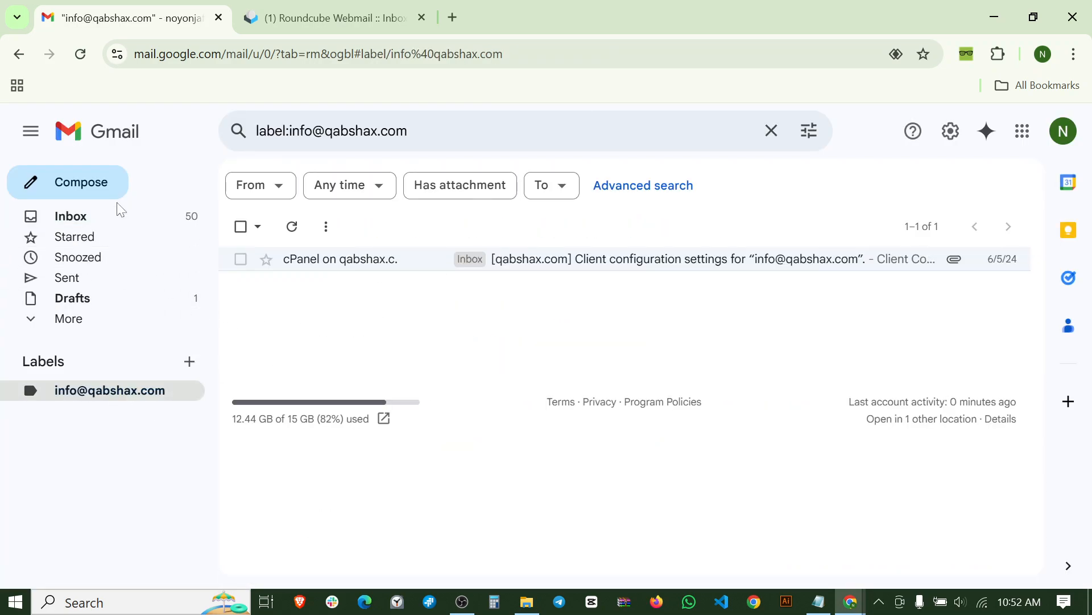
click(330, 17)
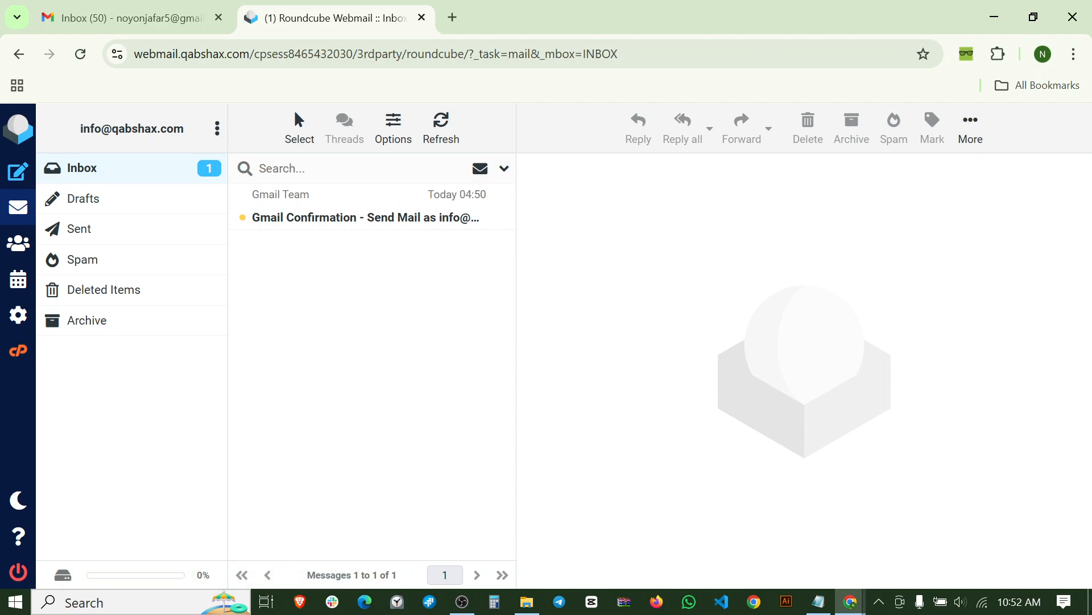
Step: Open the new Gmail Confirmation email in Roundcube and confirm its send-as verification link
click(441, 126)
click(450, 130)
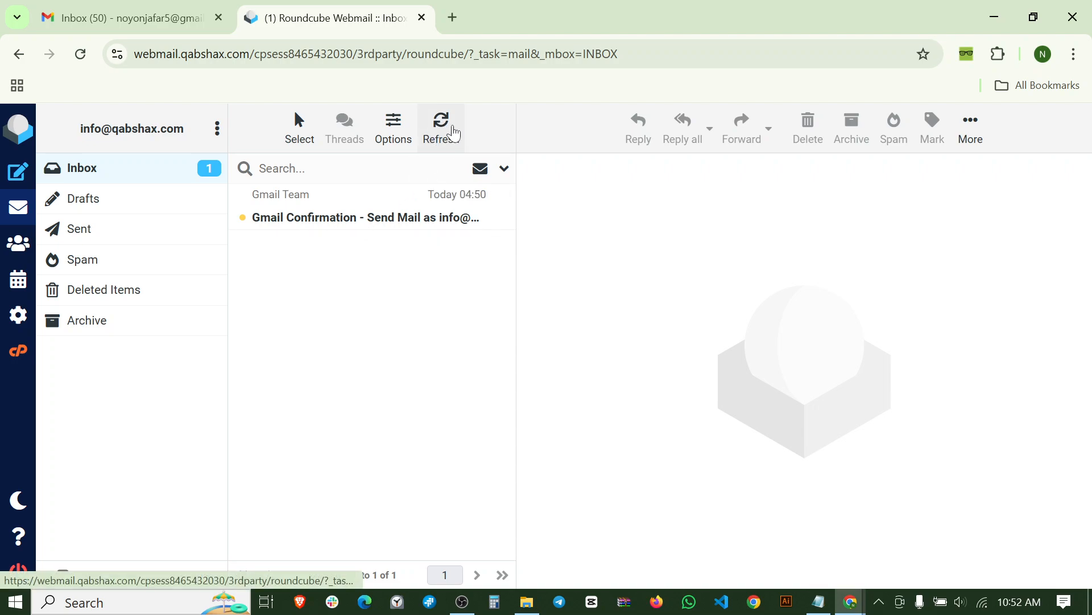
click(330, 221)
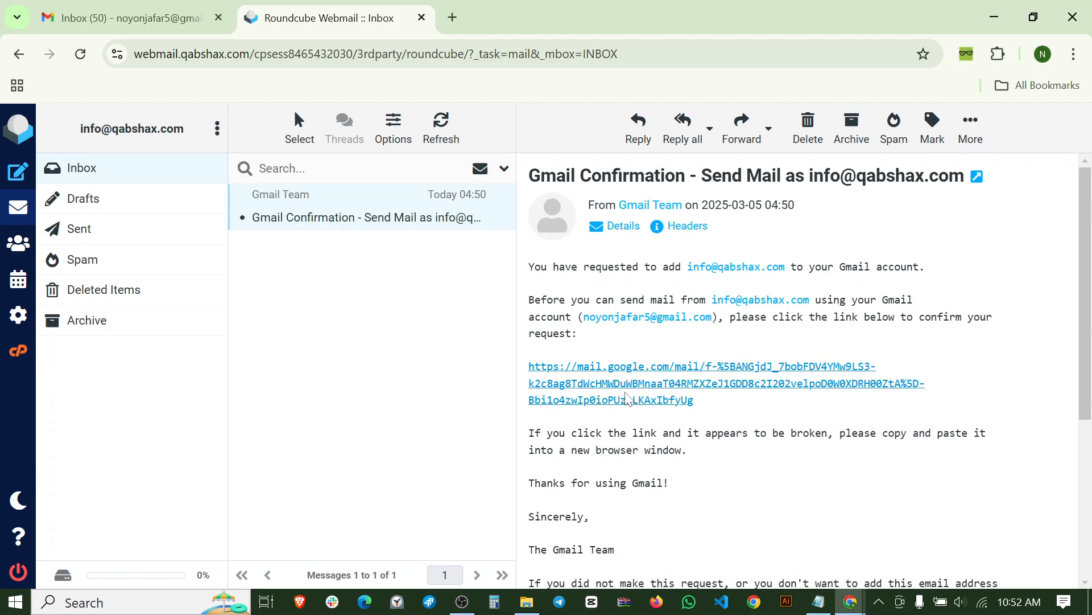
click(626, 385)
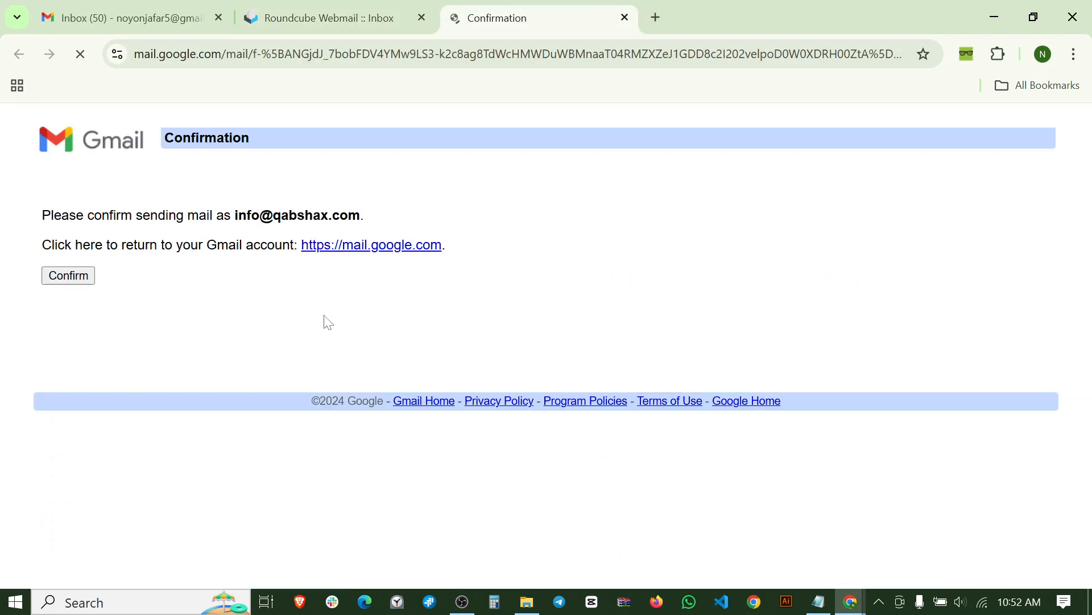
click(68, 276)
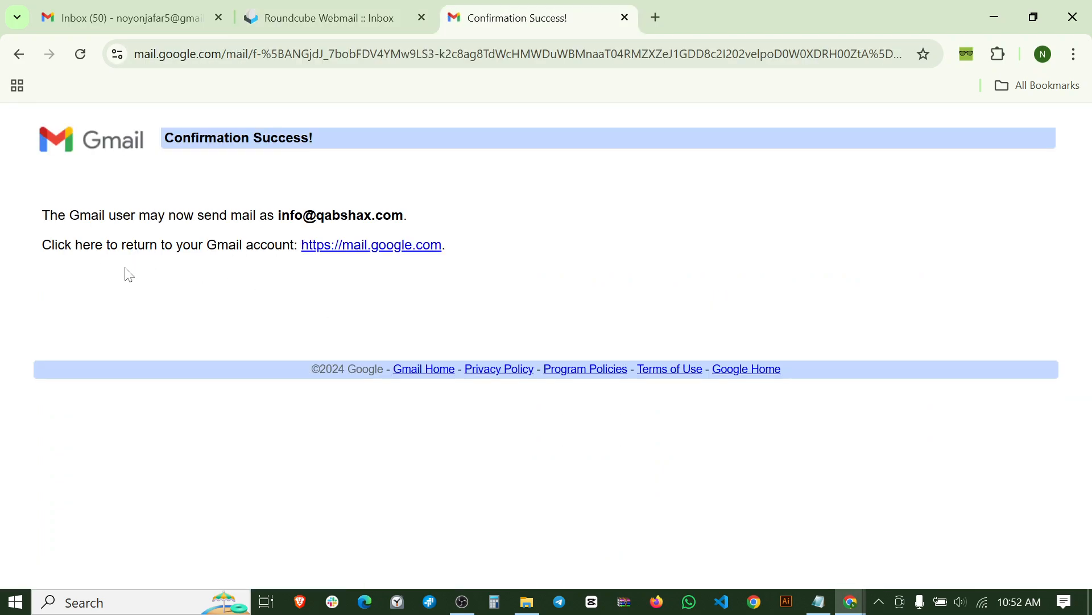
click(137, 9)
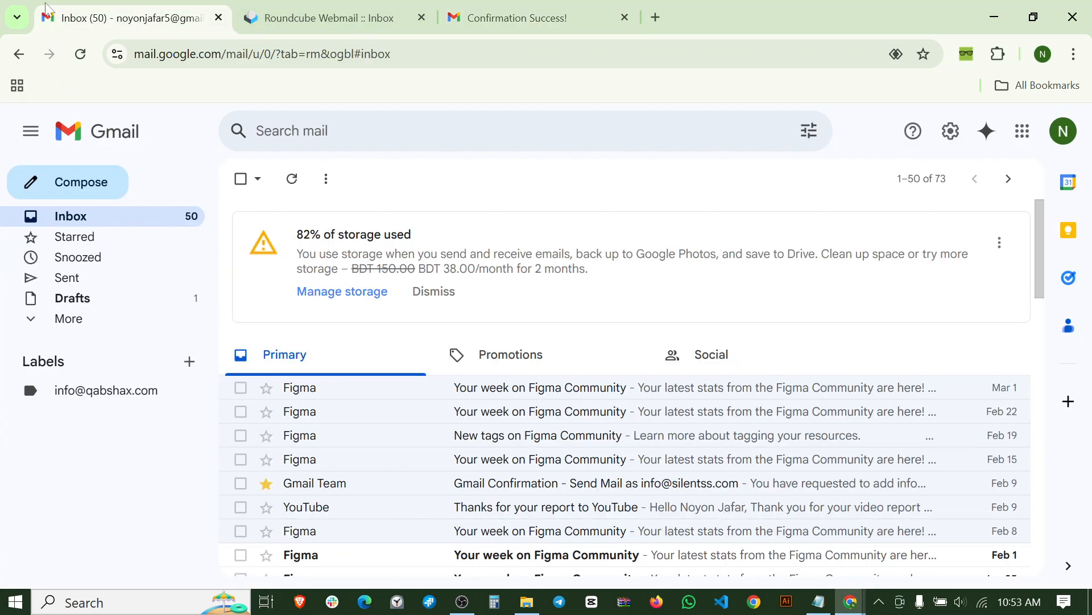
Step: Reload Gmail and the domain label, and refresh the Roundcube inbox for the confirmation
click(79, 54)
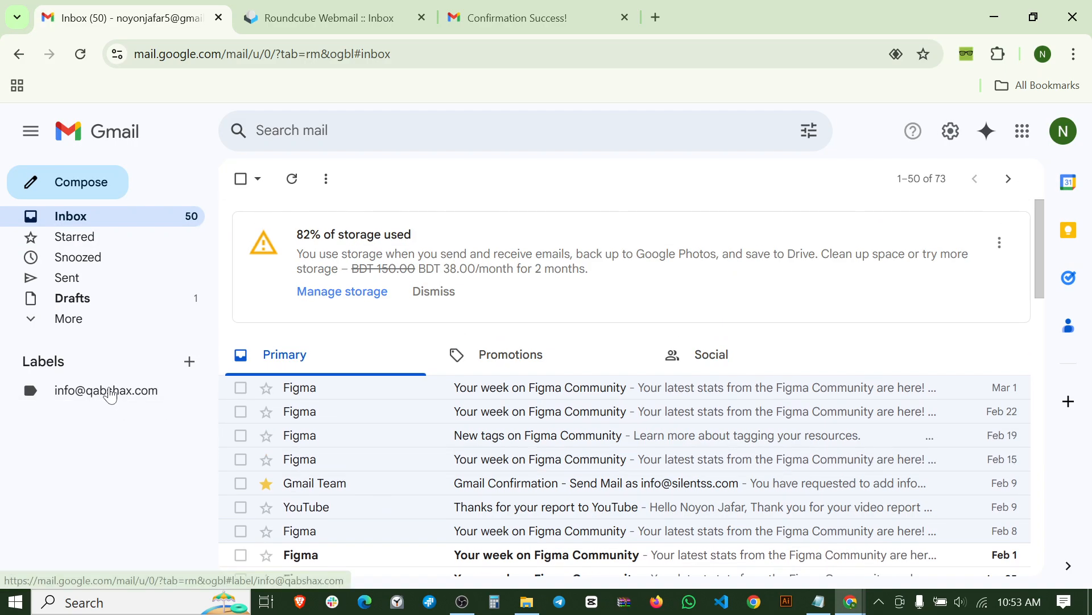
click(108, 391)
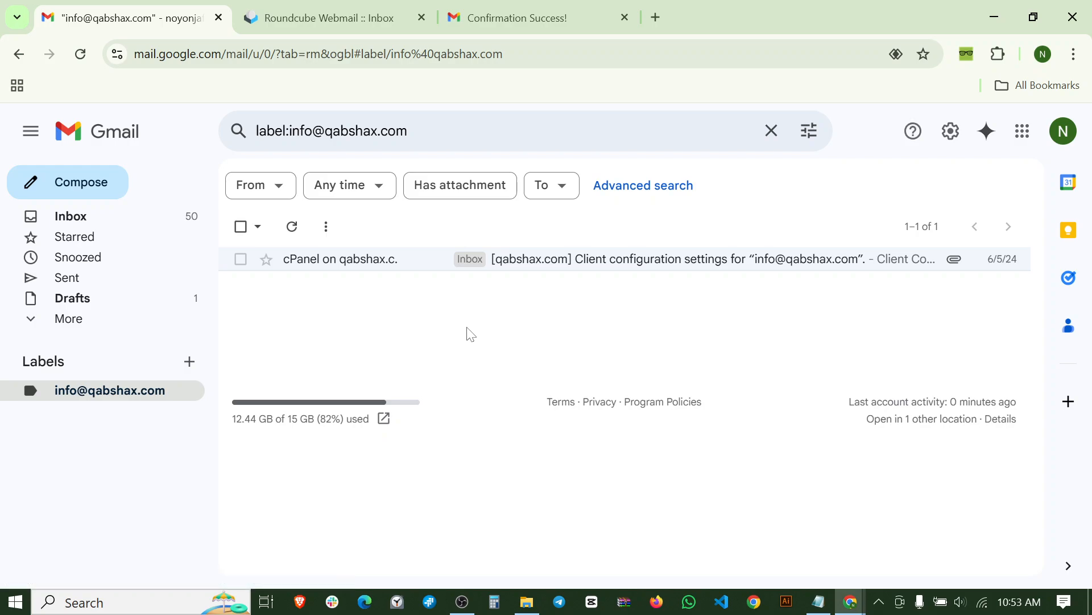
click(80, 53)
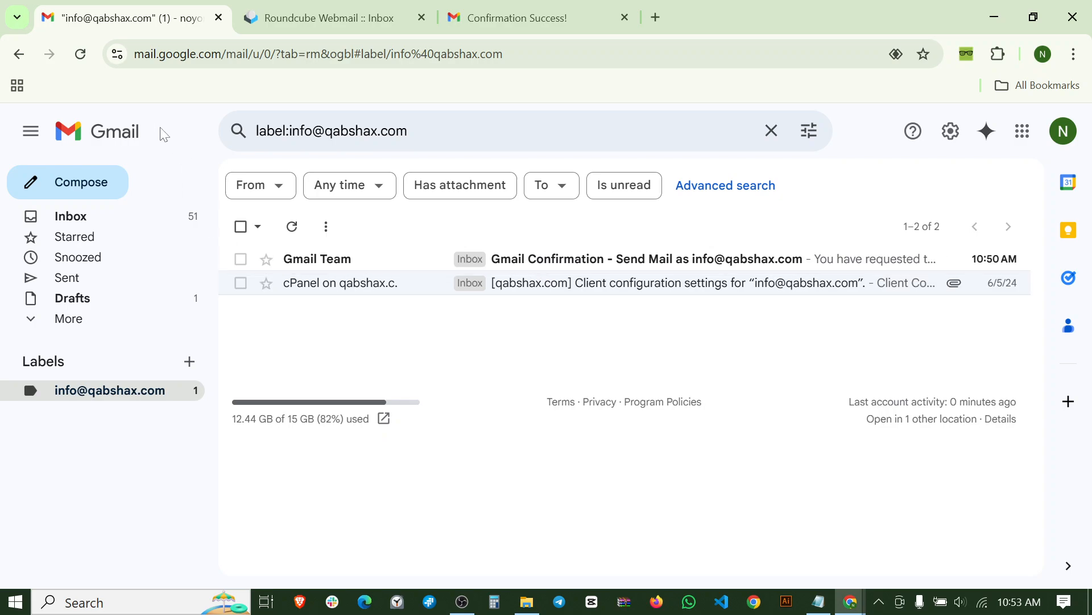
click(307, 17)
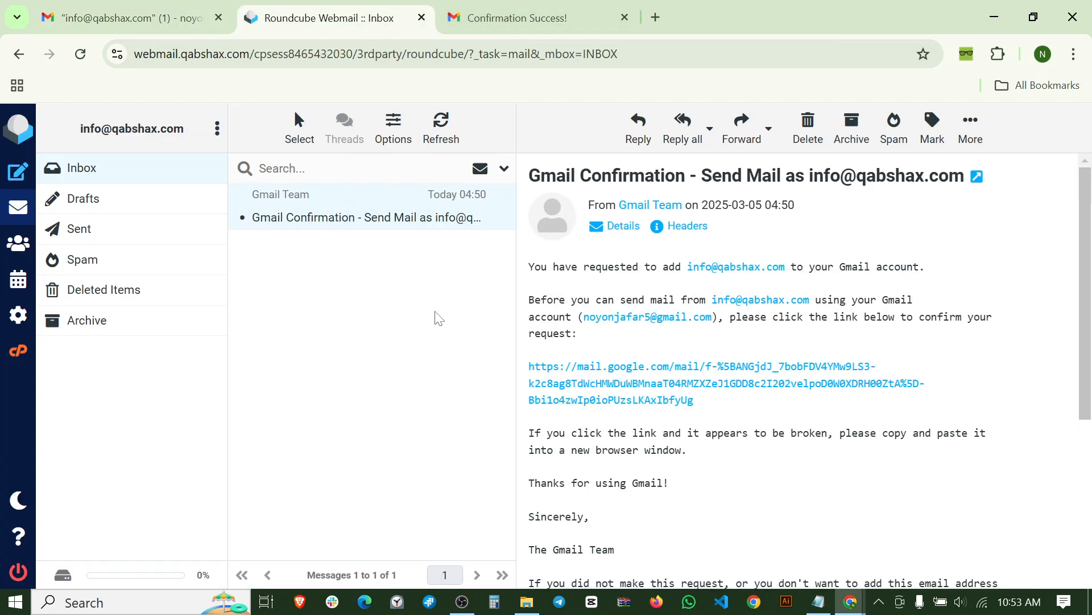
click(440, 136)
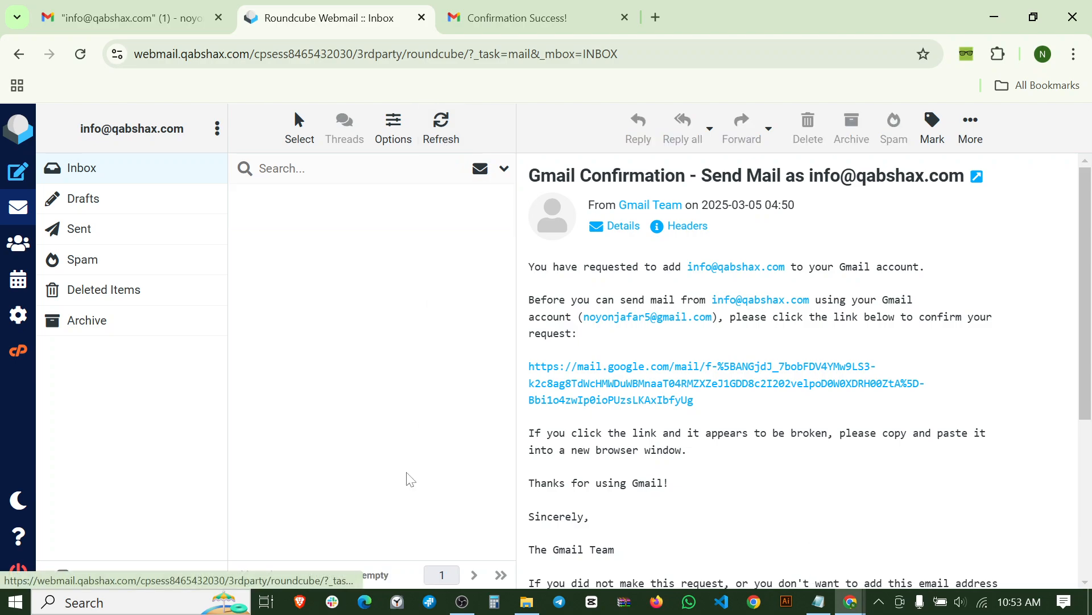
Step: Read the imported Send Mail as confirmation email in Gmail, then return to Inbox
click(126, 12)
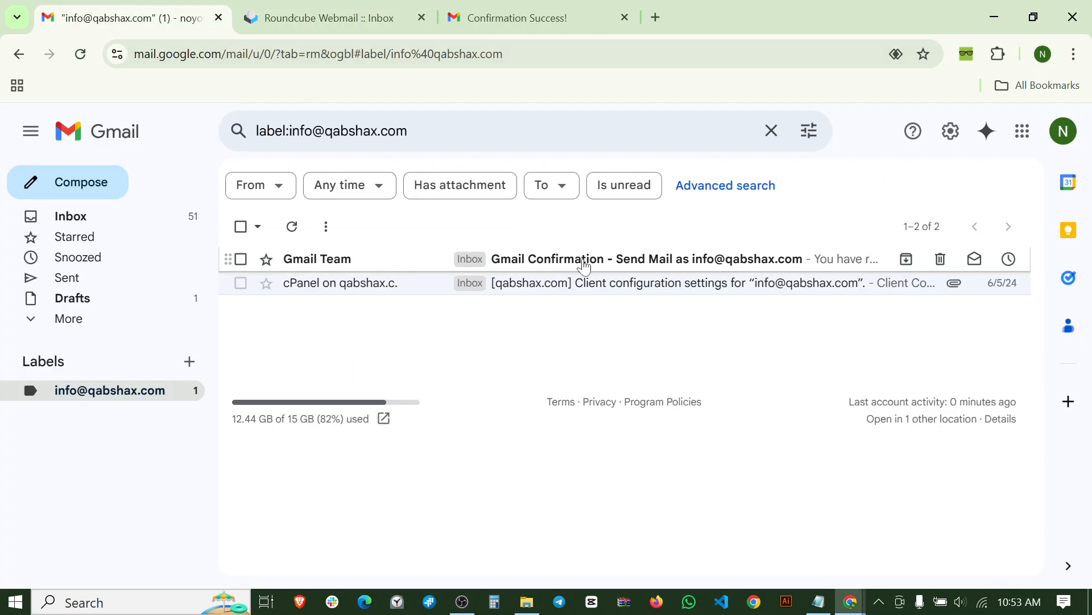
click(584, 263)
scroll(460, 342, down, 1)
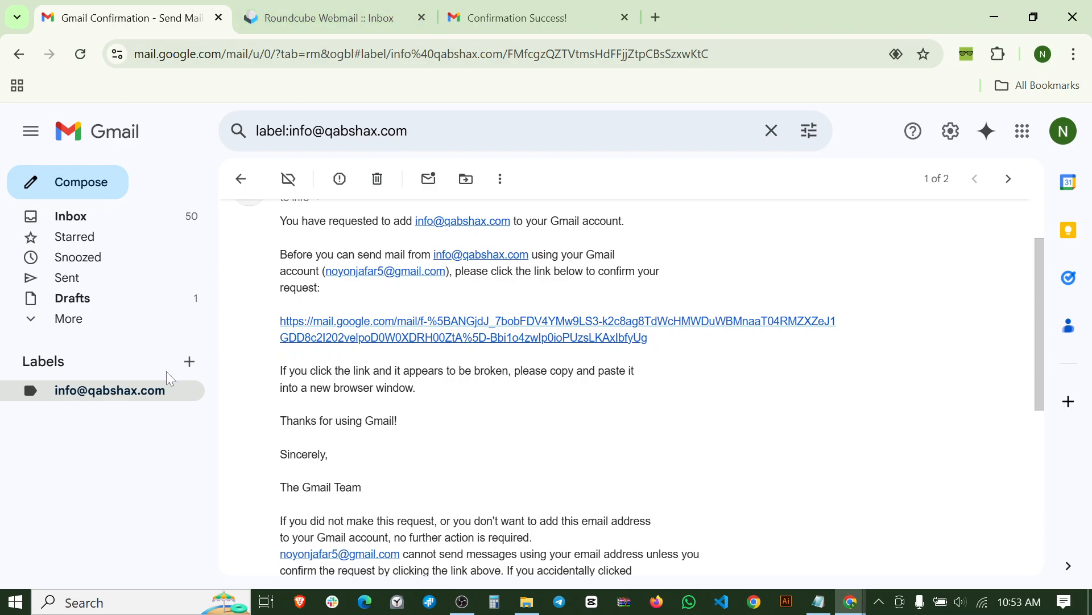
click(70, 217)
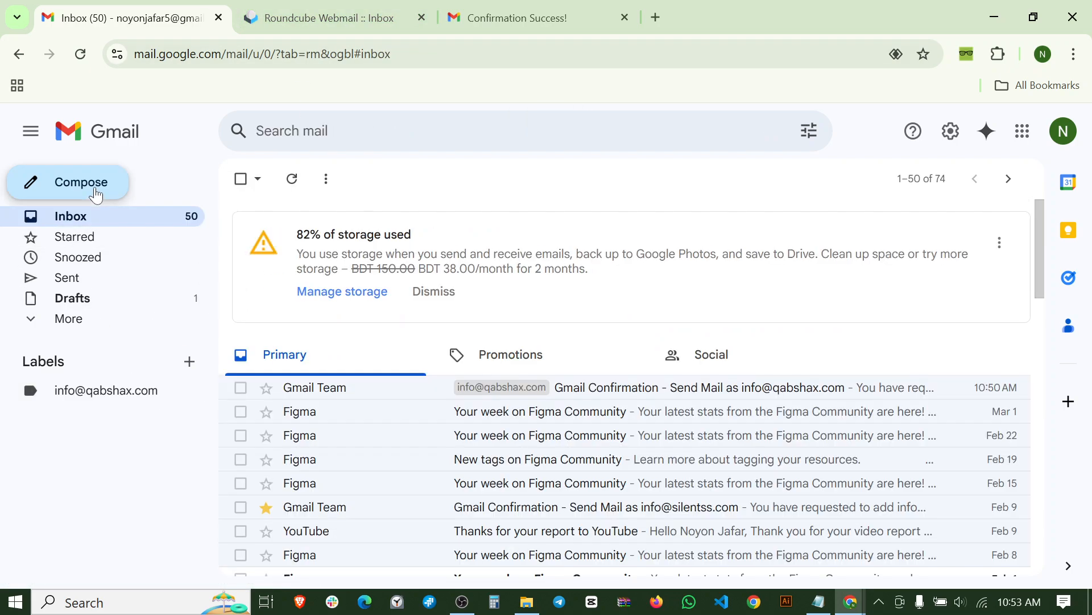
click(95, 190)
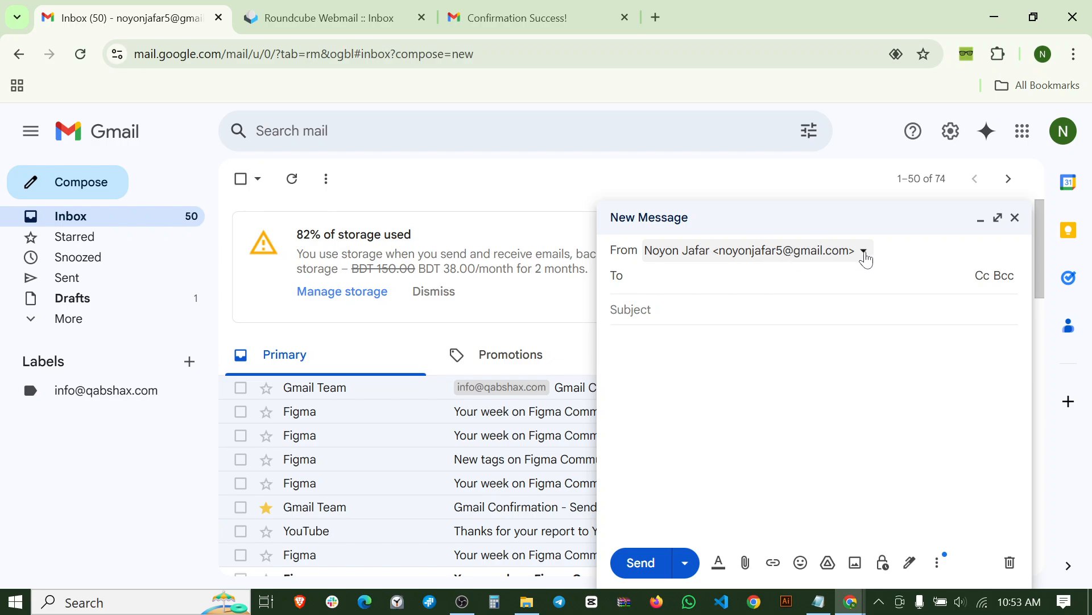
click(864, 255)
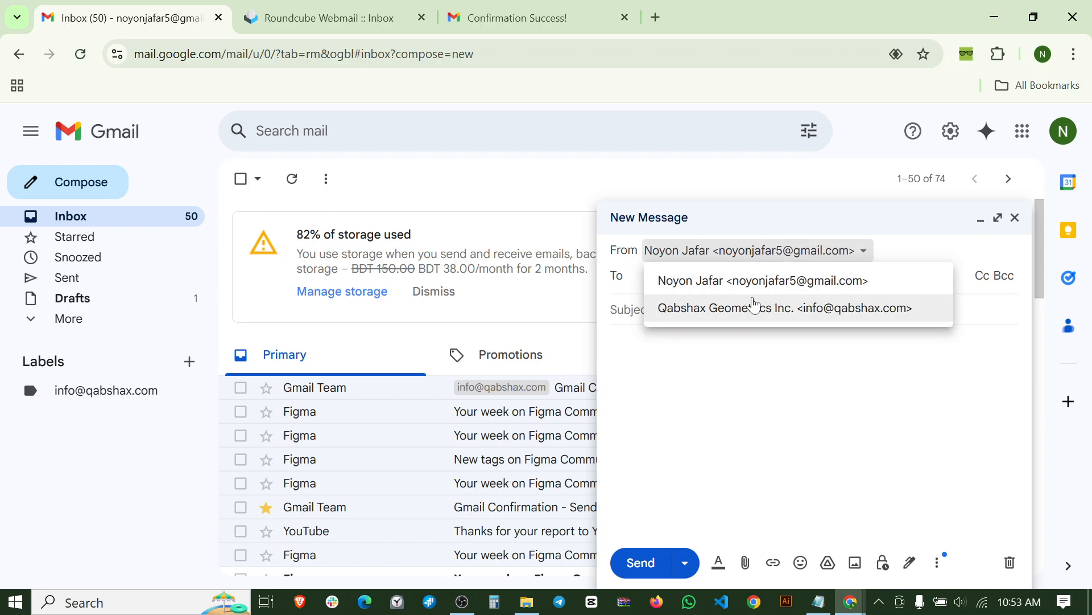
click(705, 312)
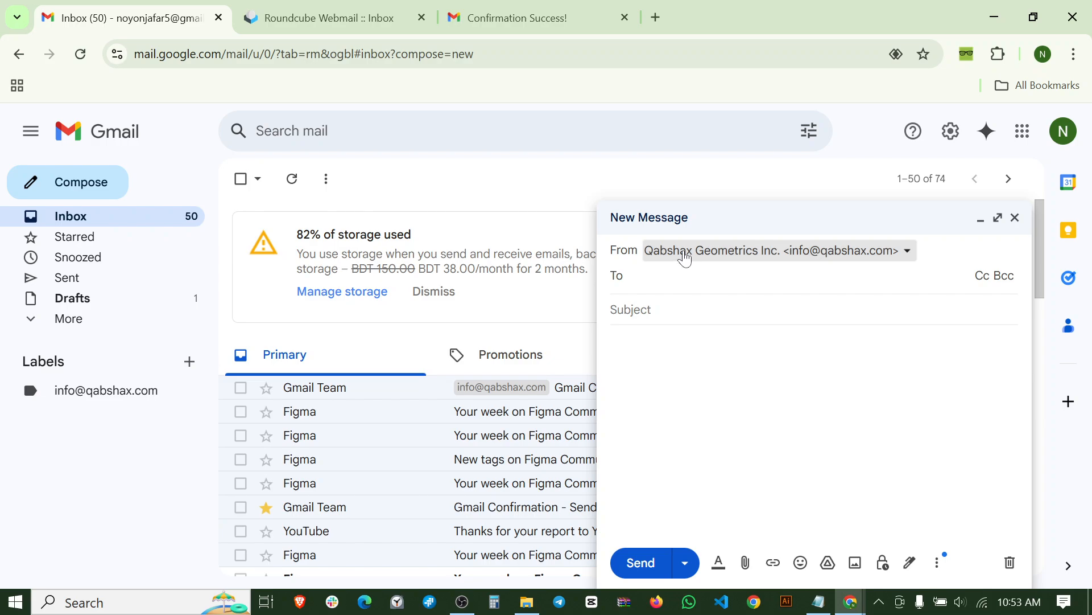
click(631, 276)
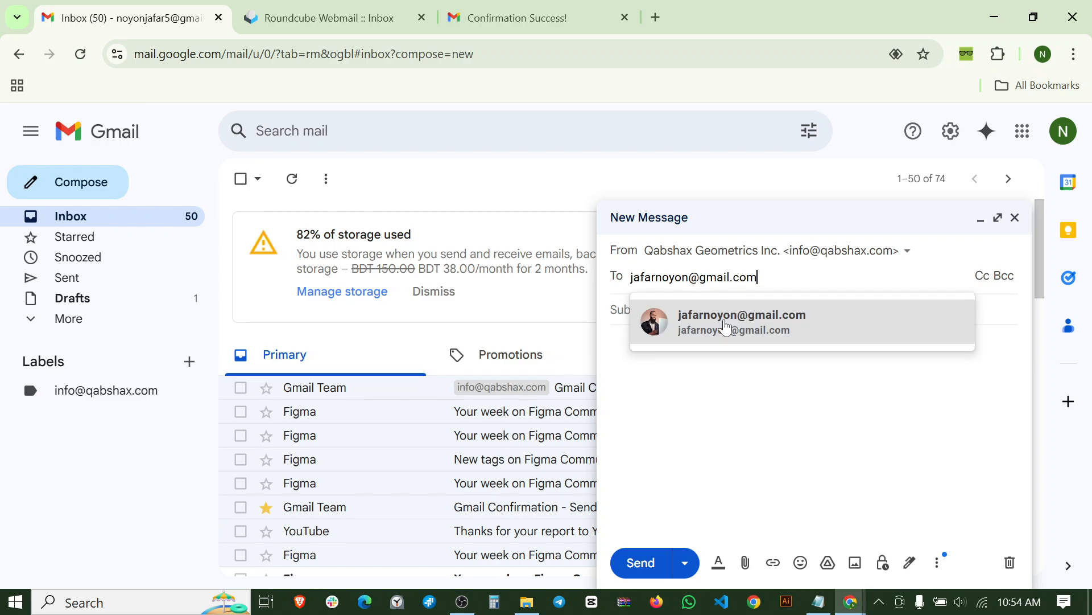
click(714, 323)
text(Hi Test)
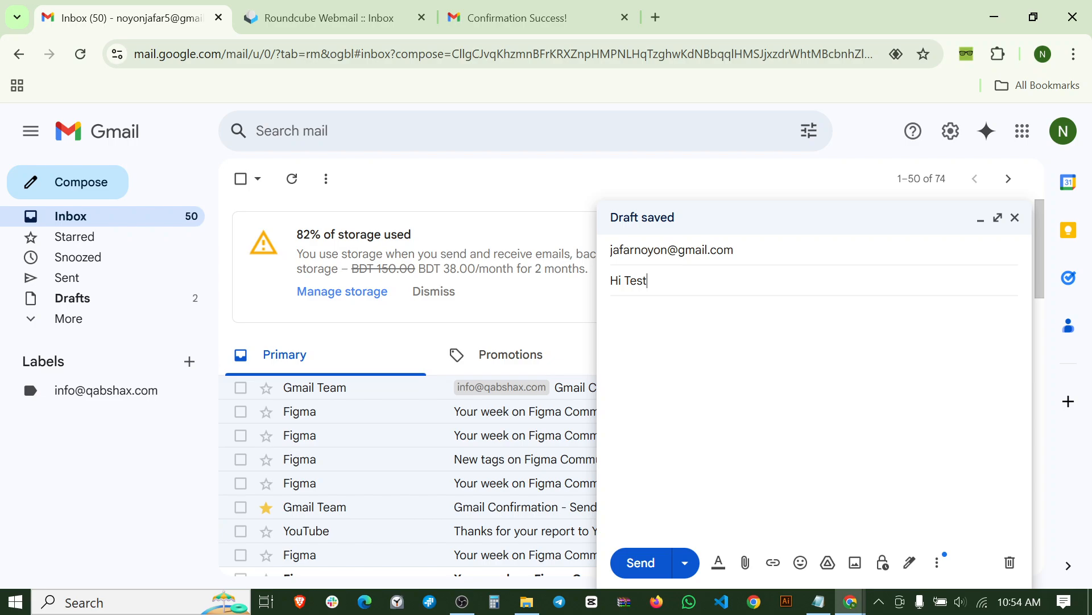
key(Tab)
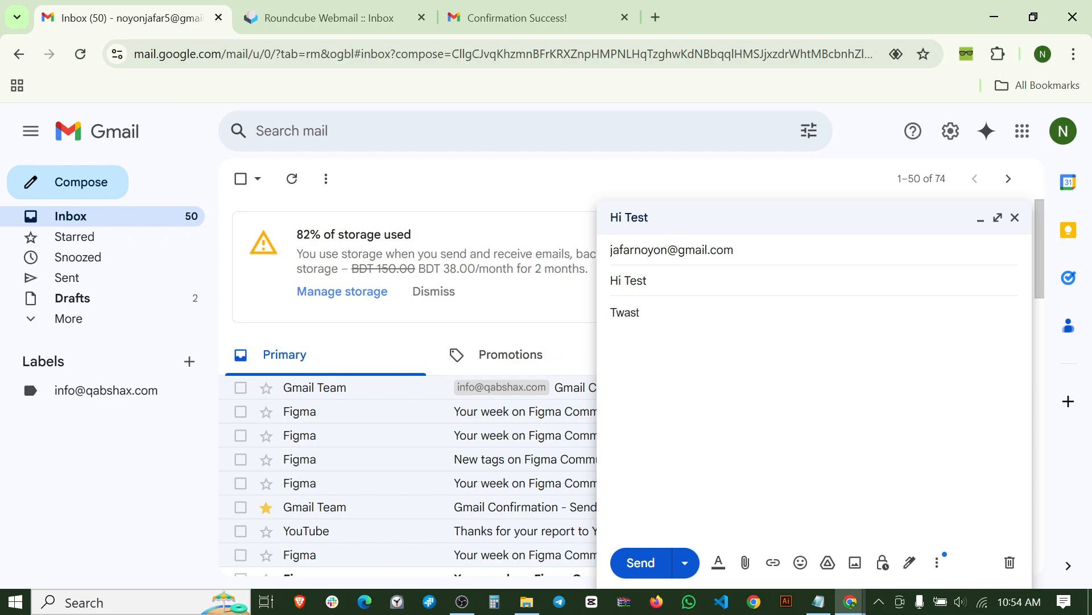
click(640, 562)
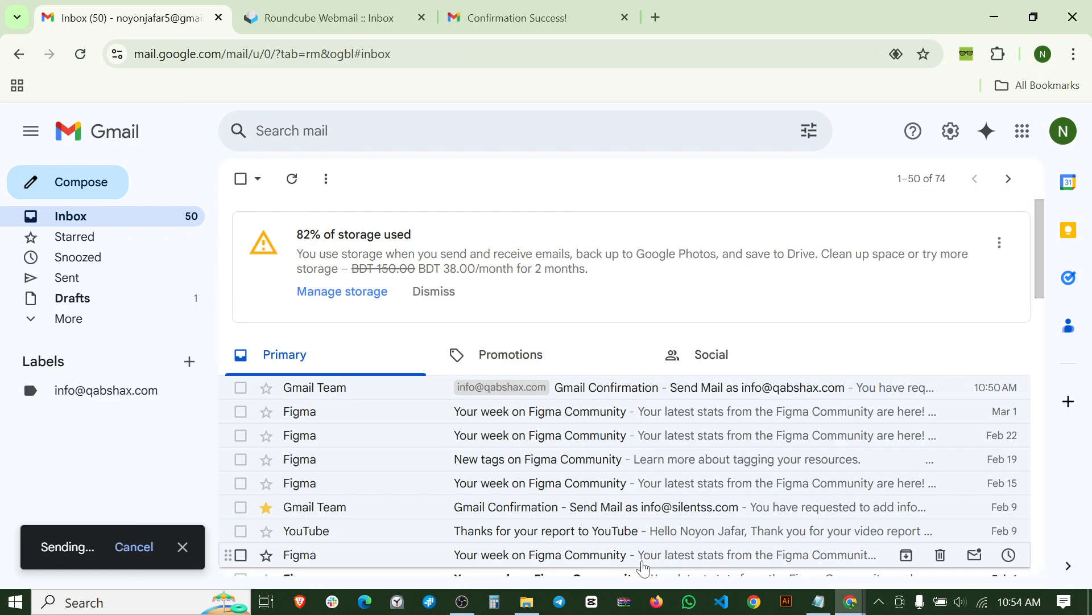
click(215, 553)
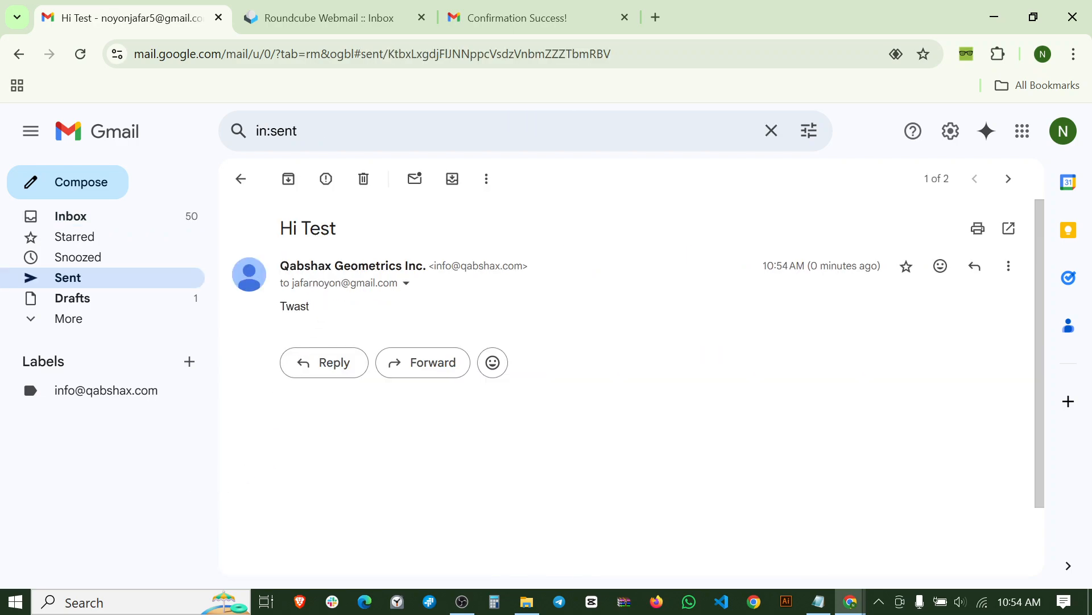
drag(434, 265, 523, 266)
click(404, 285)
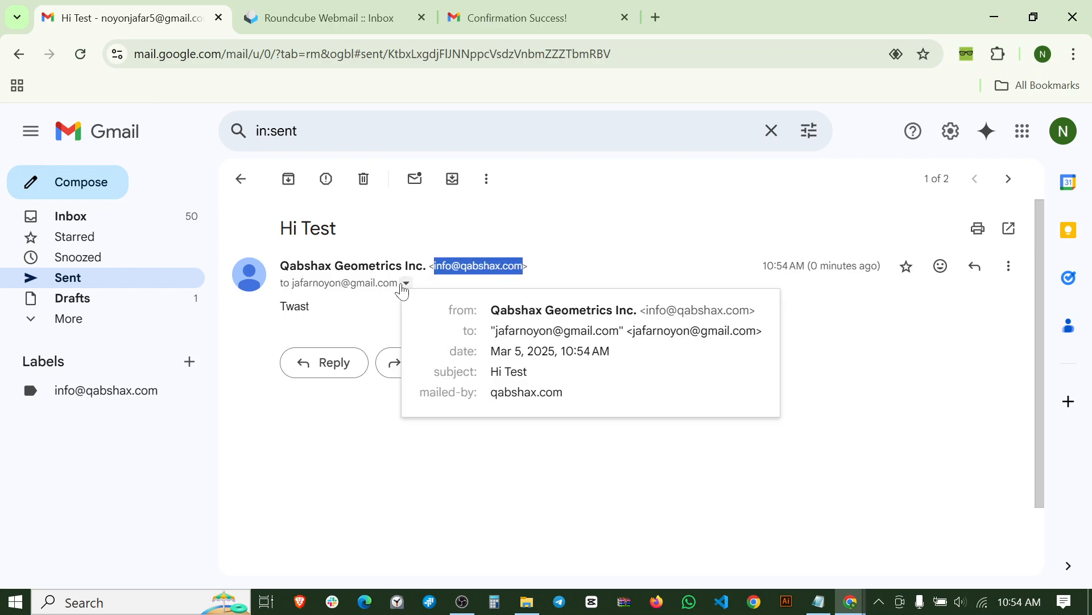
click(406, 285)
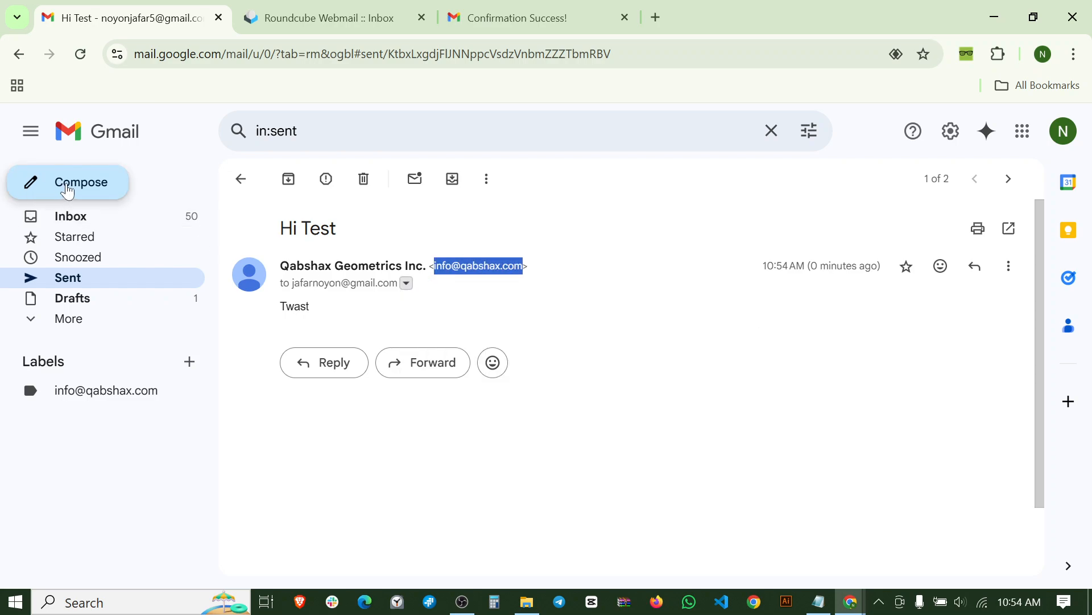
click(694, 351)
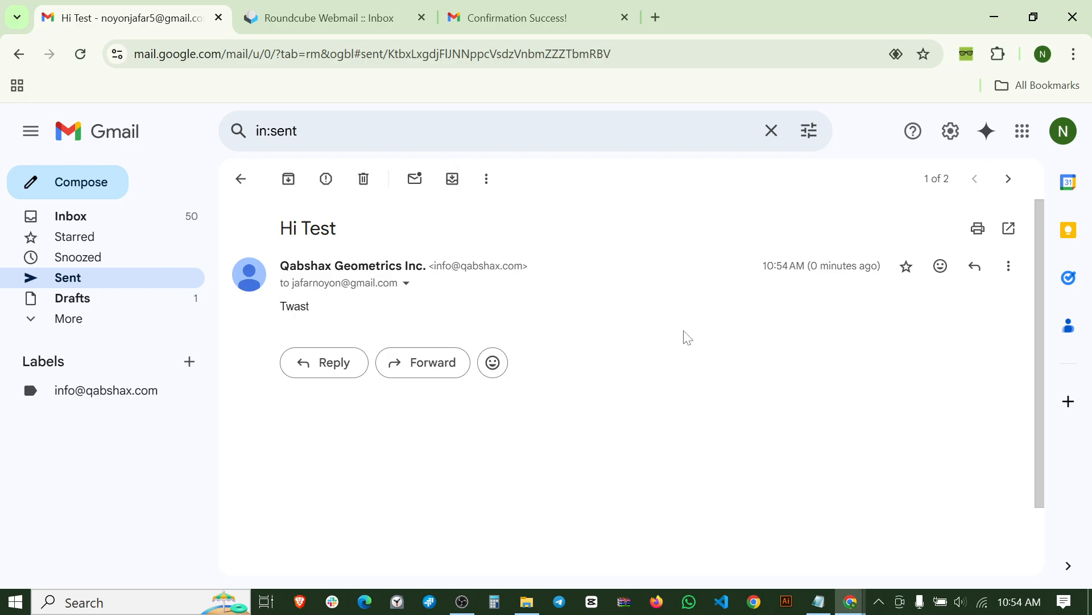
click(1043, 54)
Step: Switch Chrome to the recipient's profile, open Gmail and confirm the signed-in account
click(829, 567)
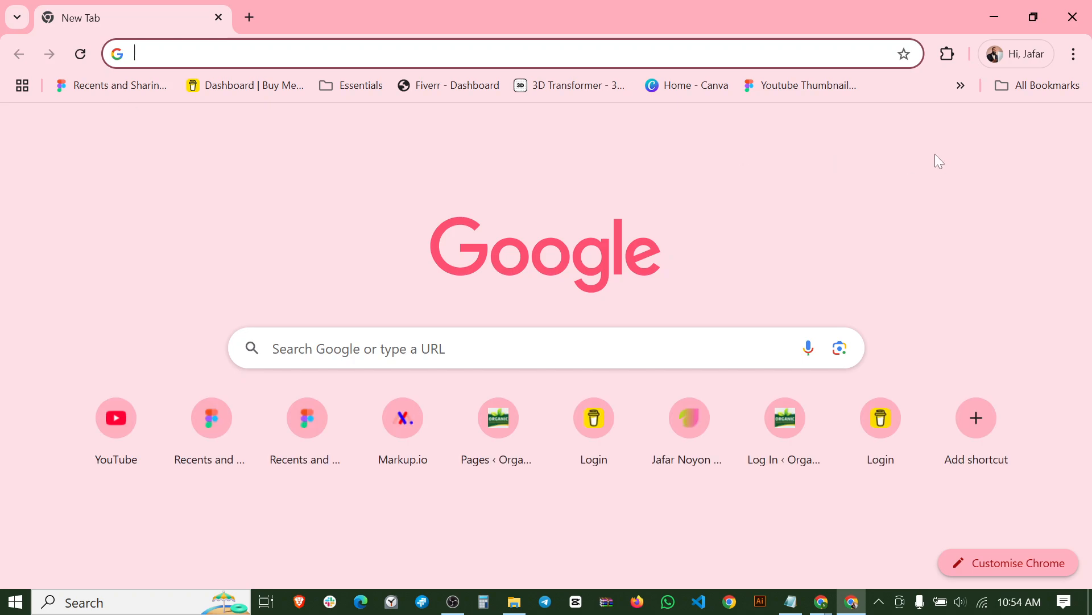
click(929, 132)
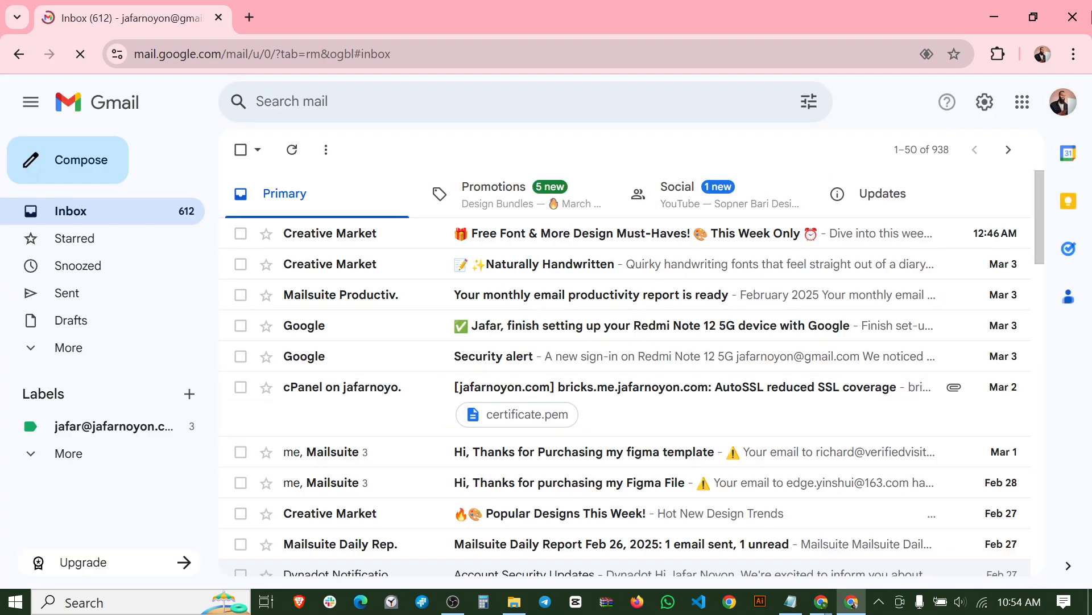
click(1063, 103)
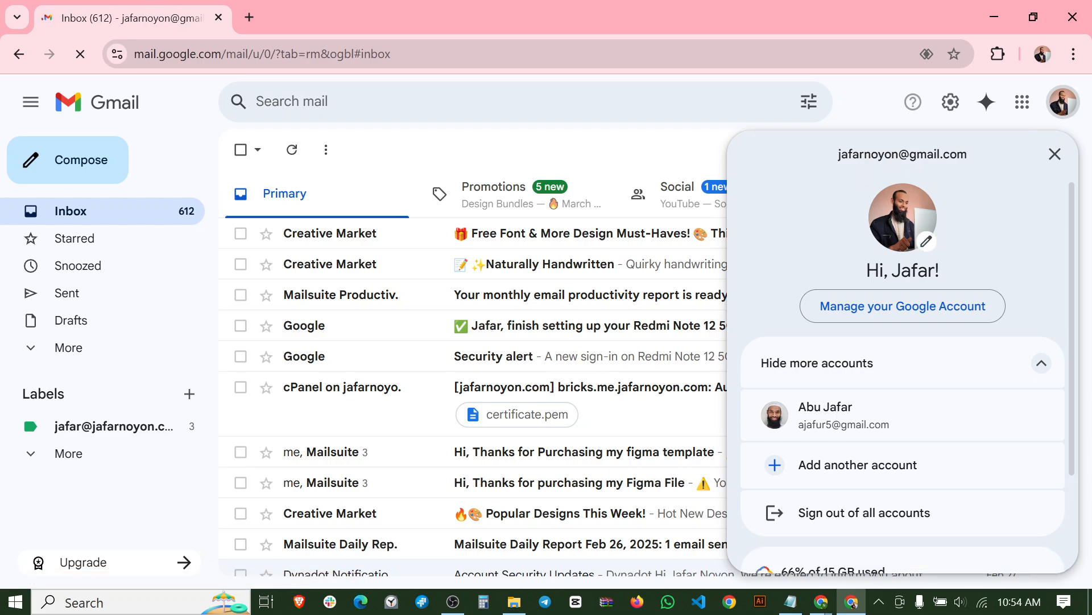
click(865, 110)
Step: Reload the recipient's Gmail and expand the sidebar's More folders to reach Spam
scroll(446, 292, down, 5)
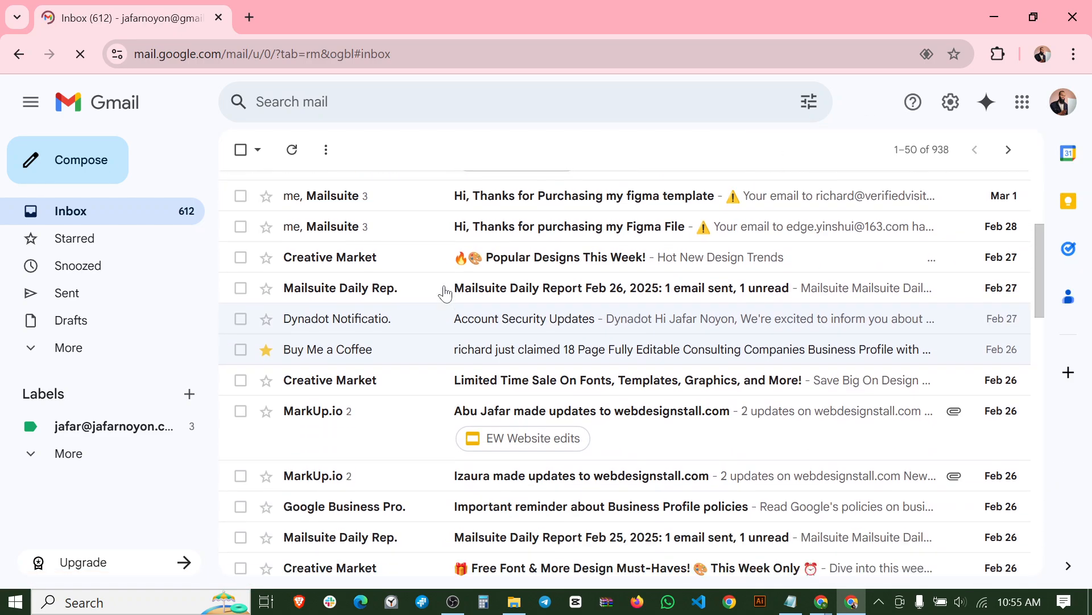
scroll(380, 260, up, 2)
scroll(381, 260, up, 3)
key(F5)
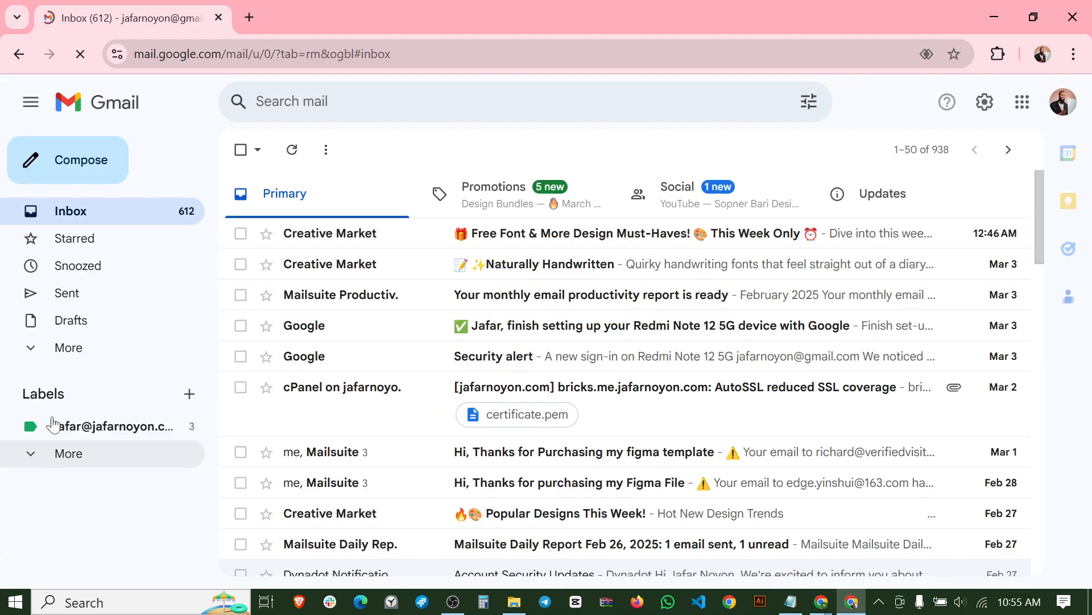
click(51, 355)
scroll(85, 399, down, 2)
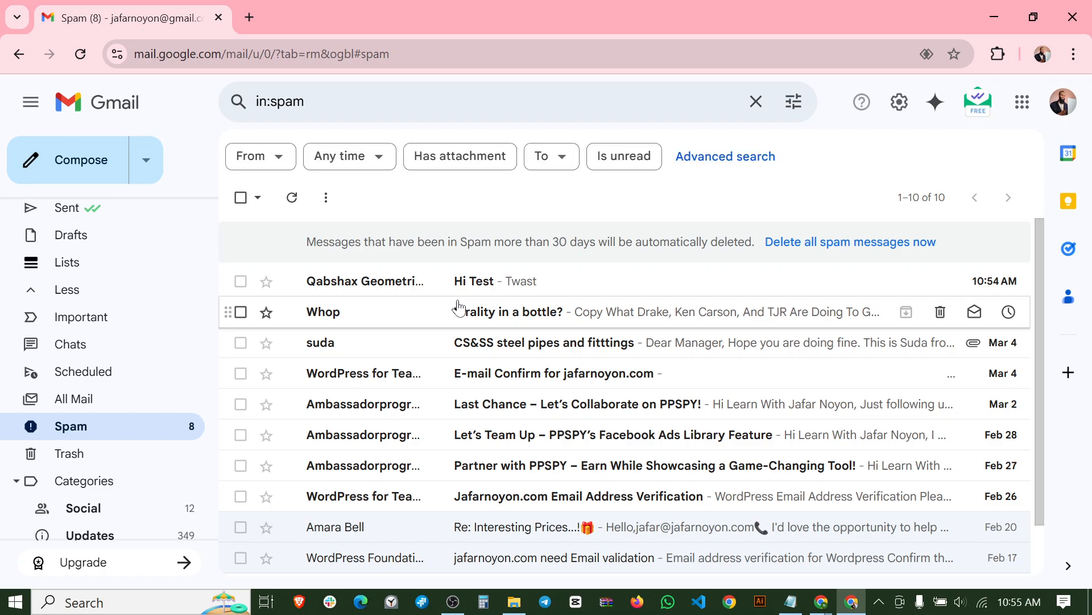
click(434, 279)
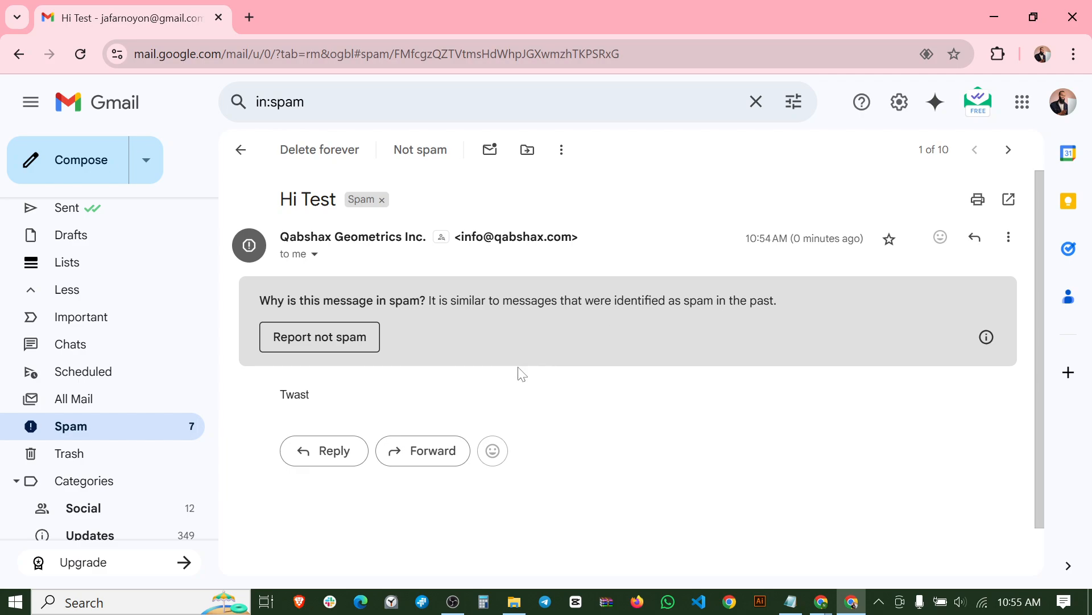
scroll(481, 329, down, 1)
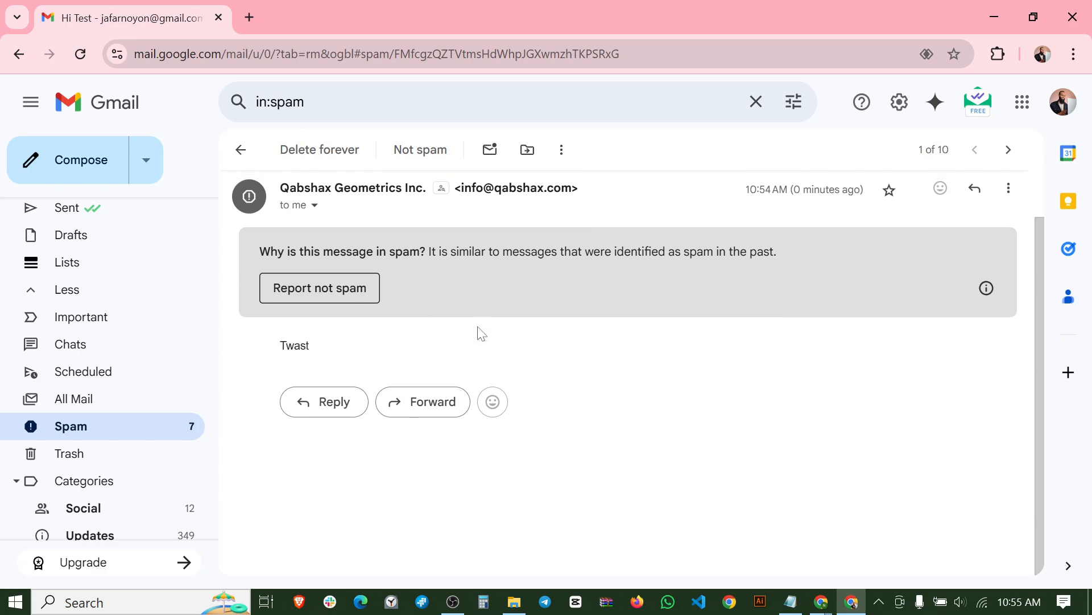
scroll(477, 326, up, 1)
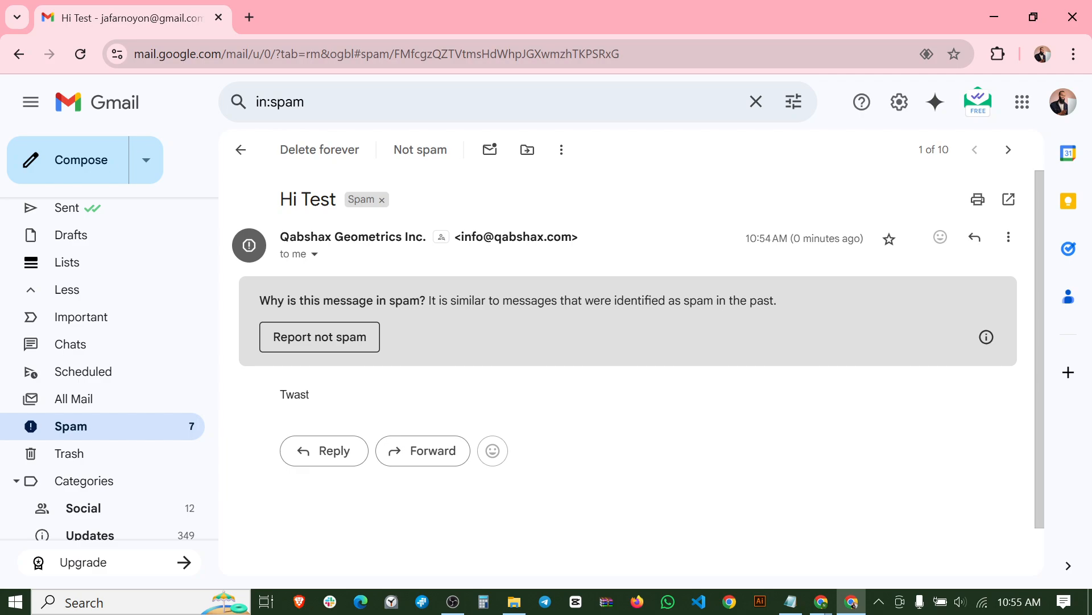
drag(461, 236, 572, 237)
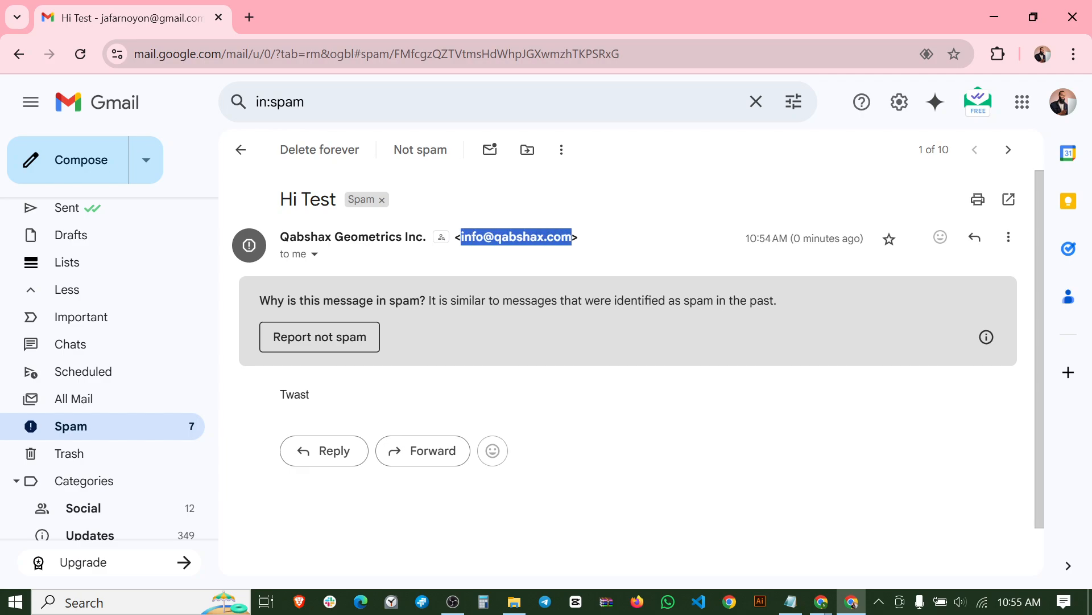
click(682, 223)
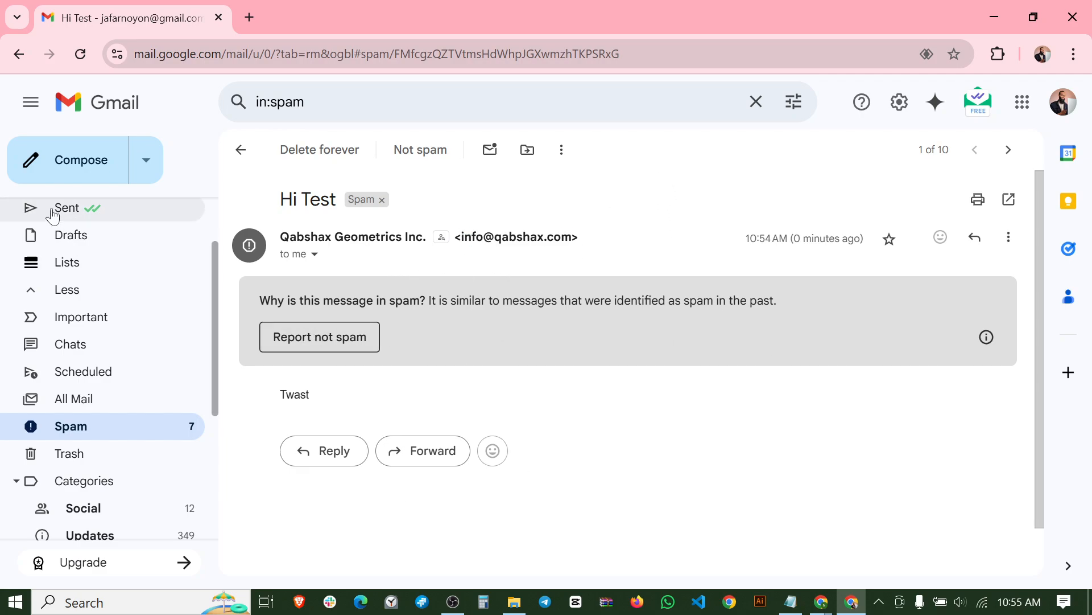